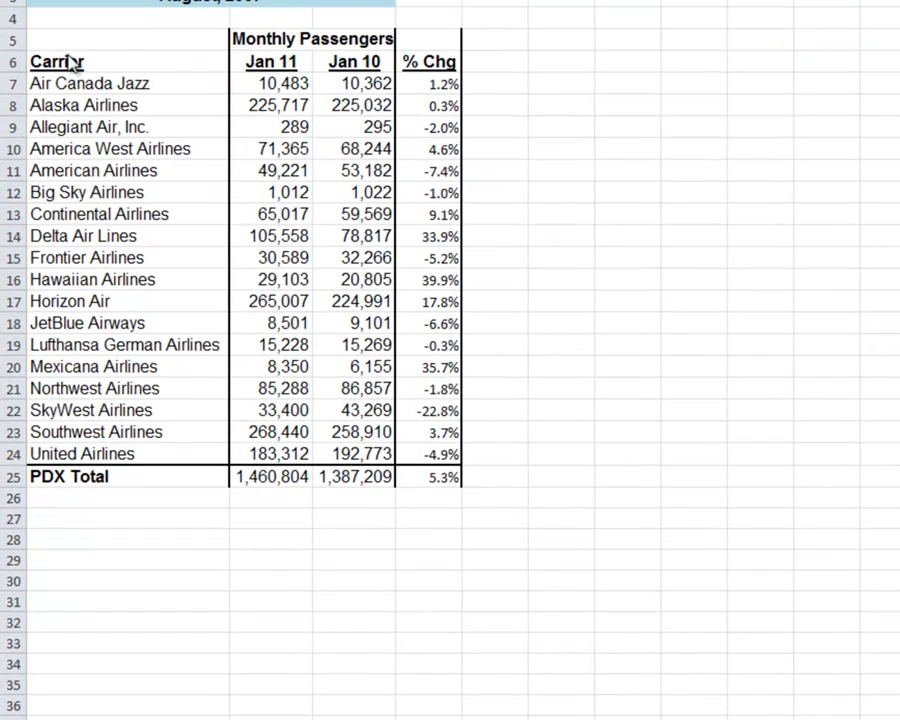
Step: Insert a clustered column chart from the carrier names and both monthly passenger columns in A6:C24, excluding the PDX Total row
click(68, 62)
click(67, 61)
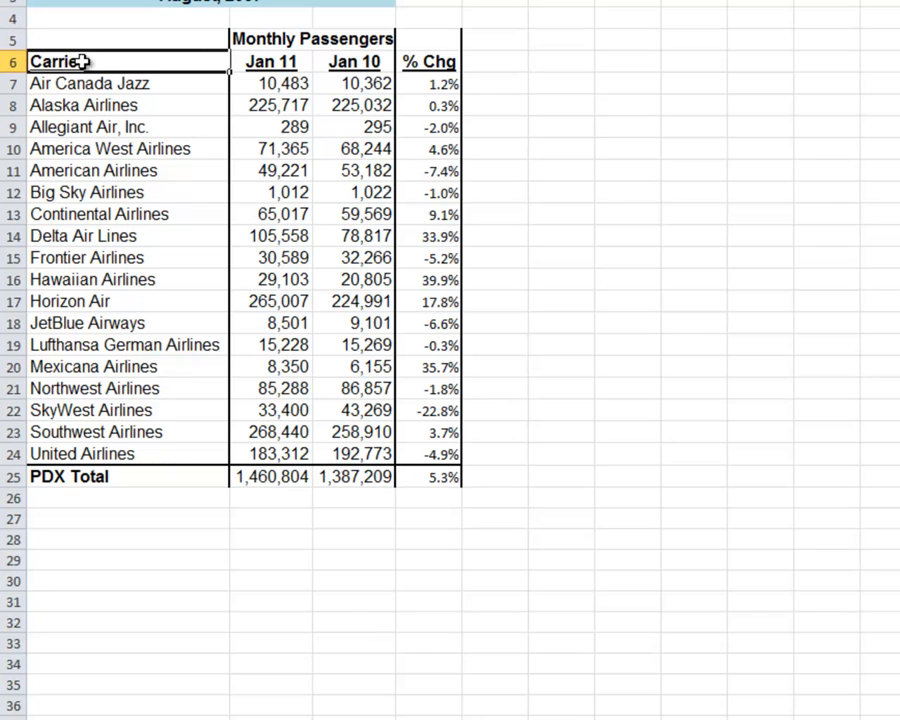
drag(152, 67, 332, 449)
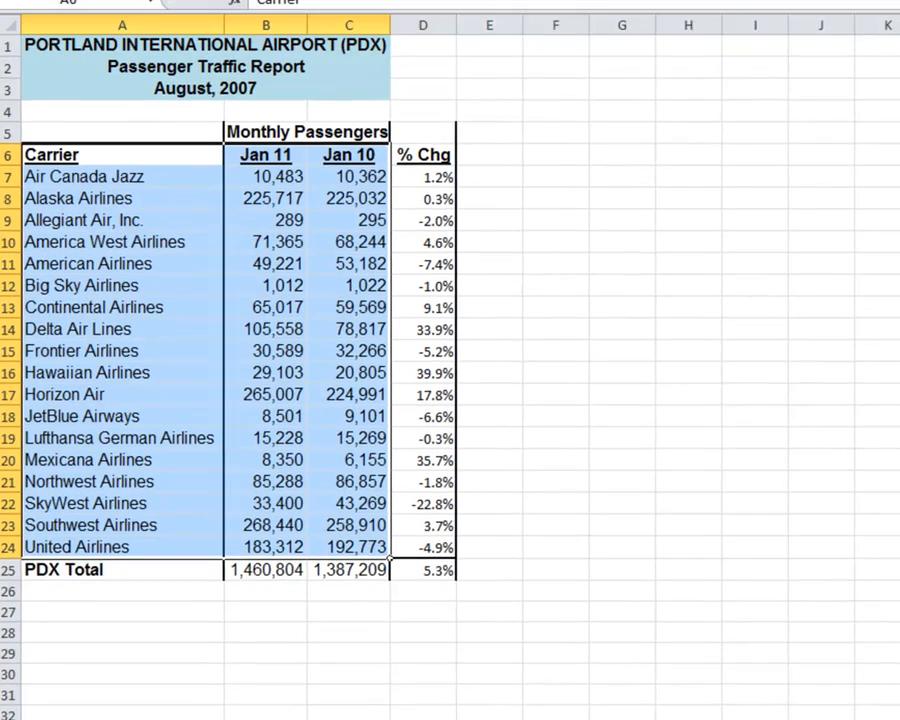
click(137, 28)
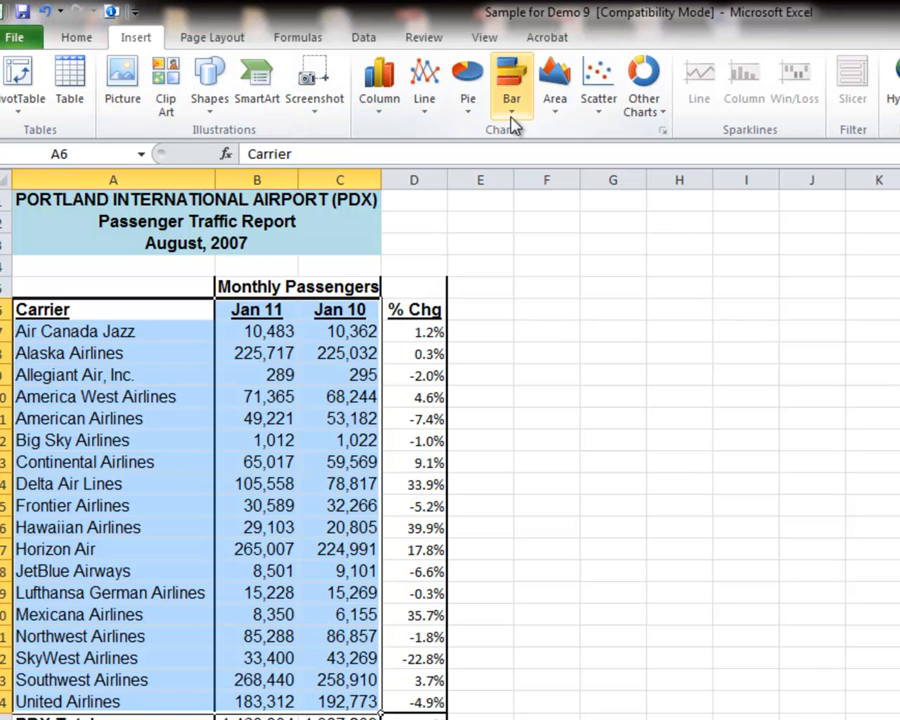
click(380, 110)
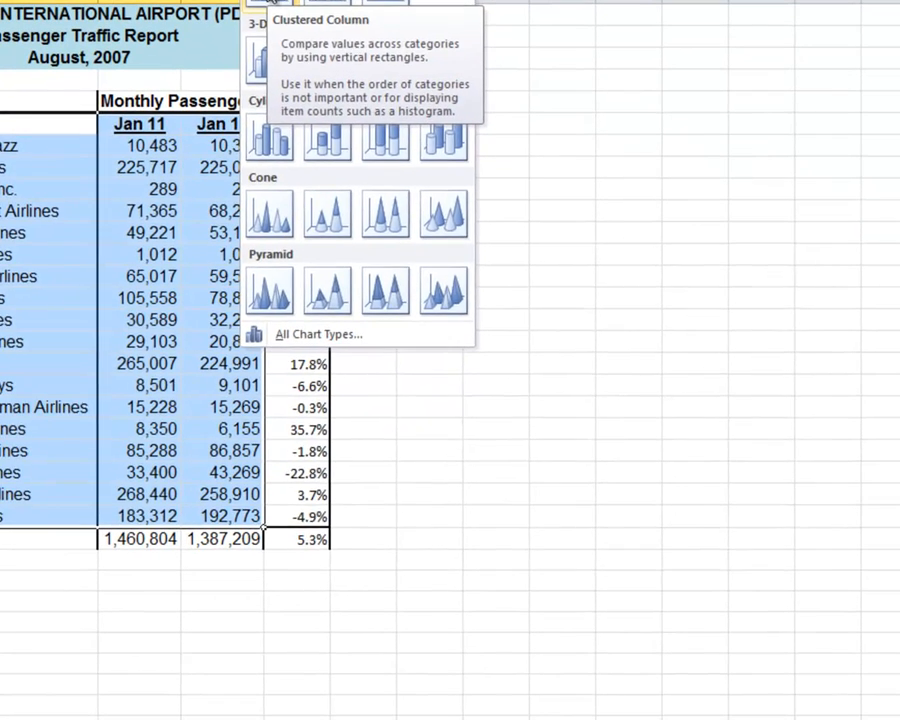
click(388, 172)
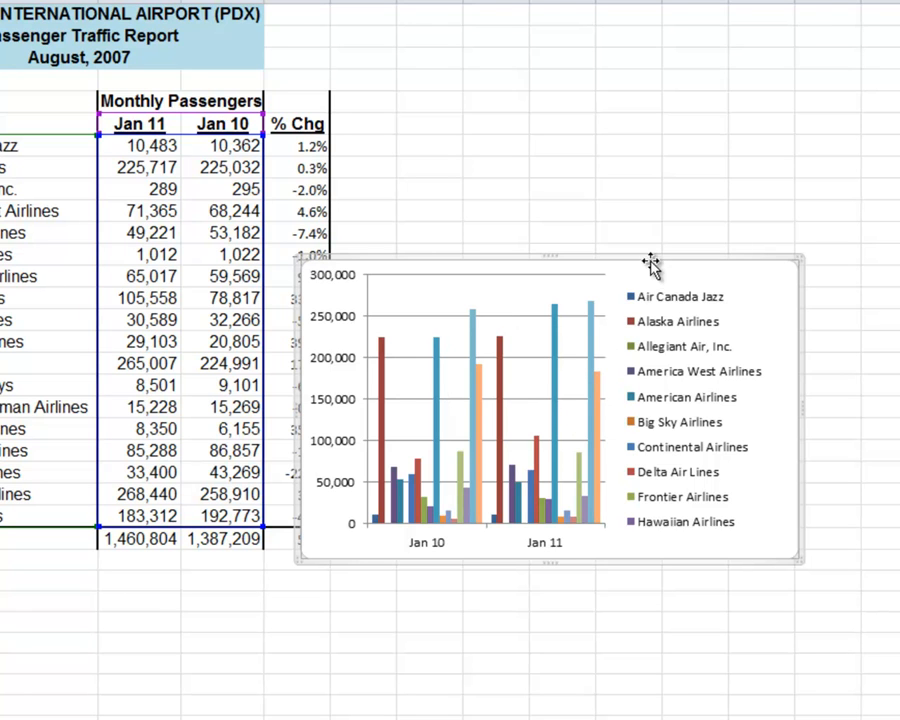
Step: Place the chart beside the passenger table and enlarge it to span down to about row 25
drag(651, 257, 689, 94)
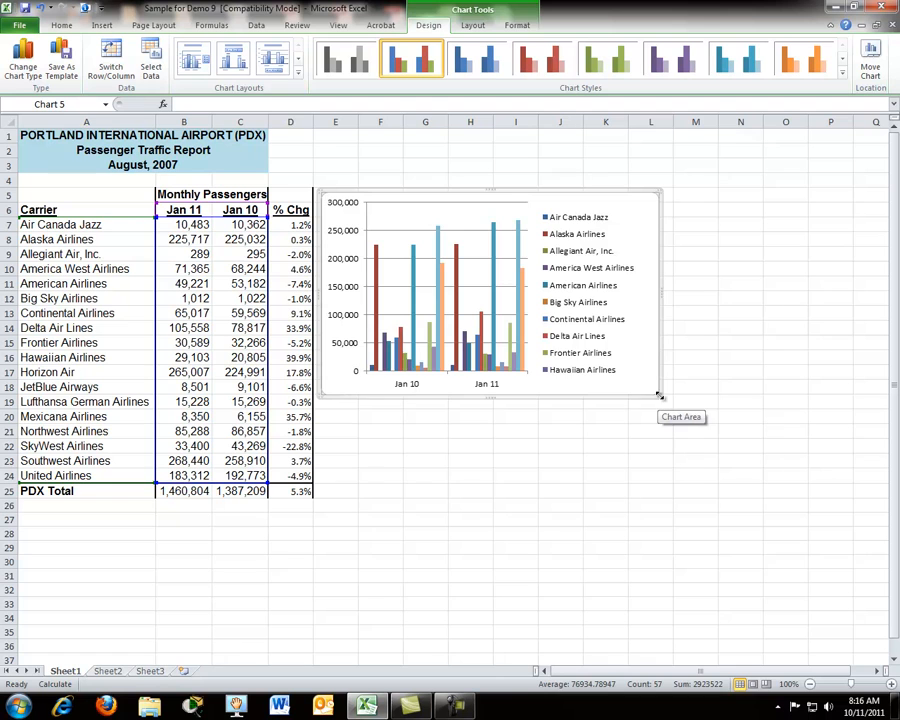
drag(657, 396, 789, 494)
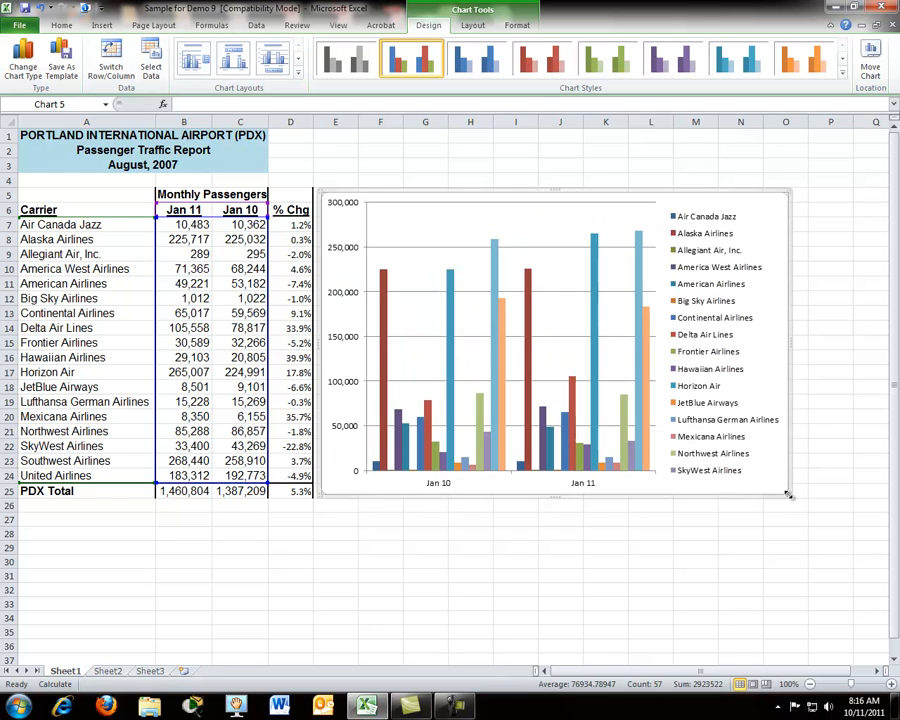
Step: Inspect individual chart elements by selecting the Delta Air Lines series, the Alaska Airlines series and the vertical axis
click(427, 415)
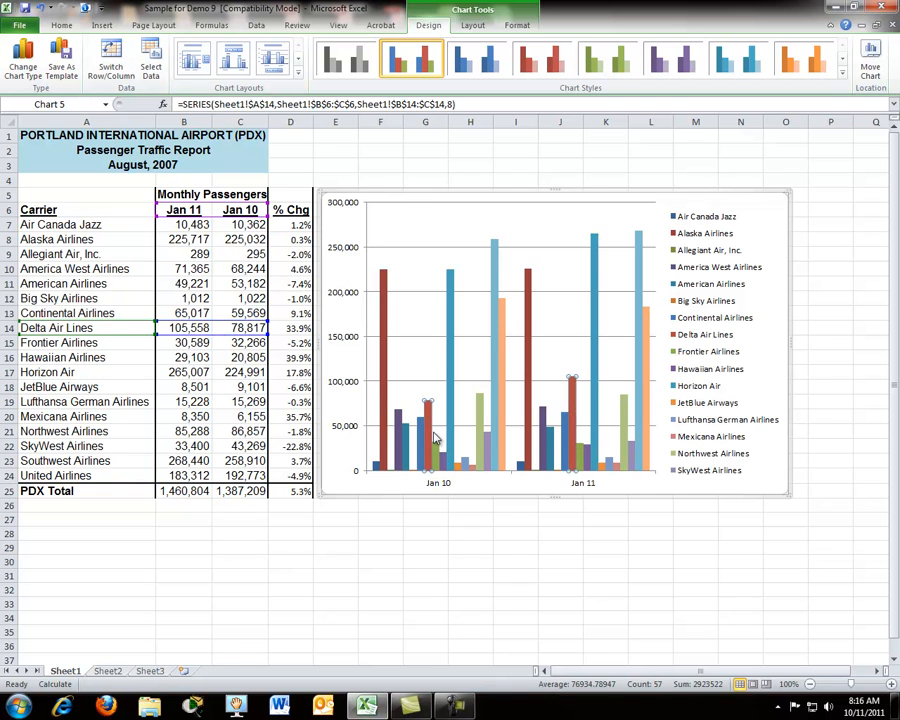
click(384, 410)
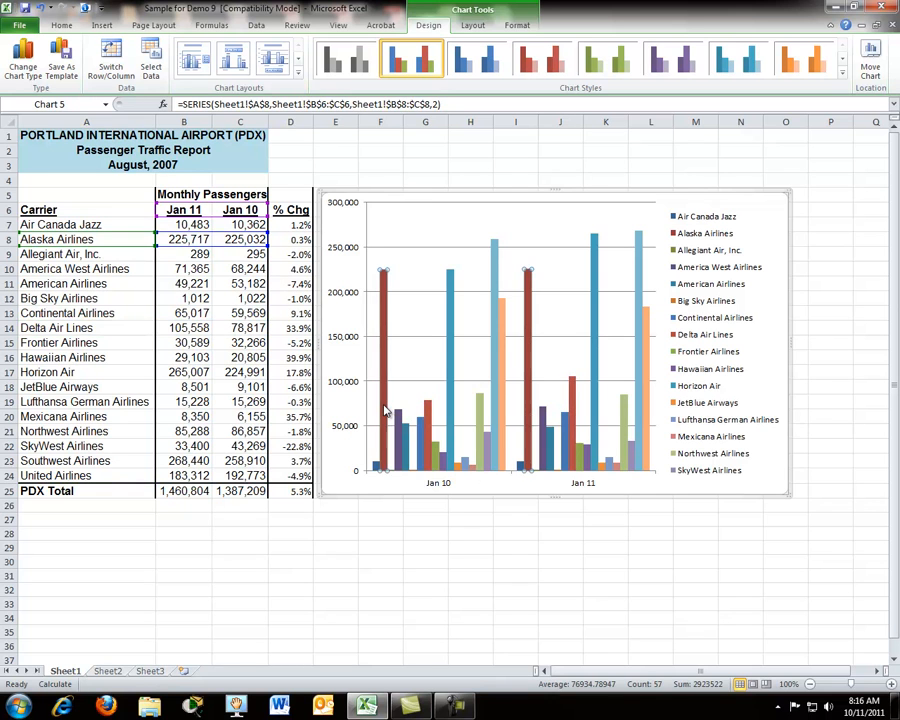
click(353, 250)
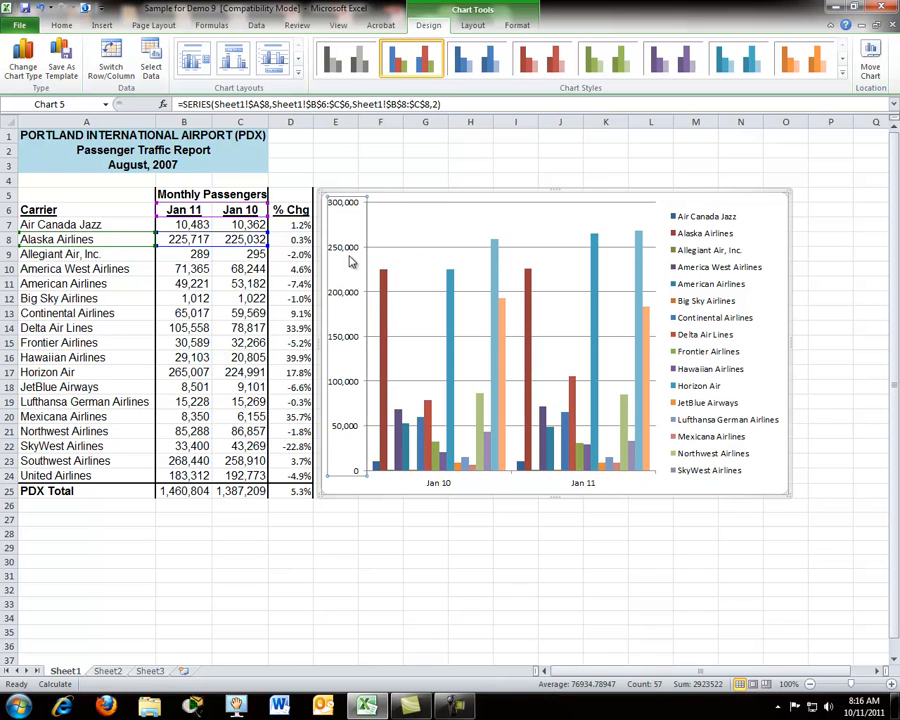
Step: Shift the plot area inside the chart, and undo that shift
click(408, 204)
drag(408, 204, 427, 209)
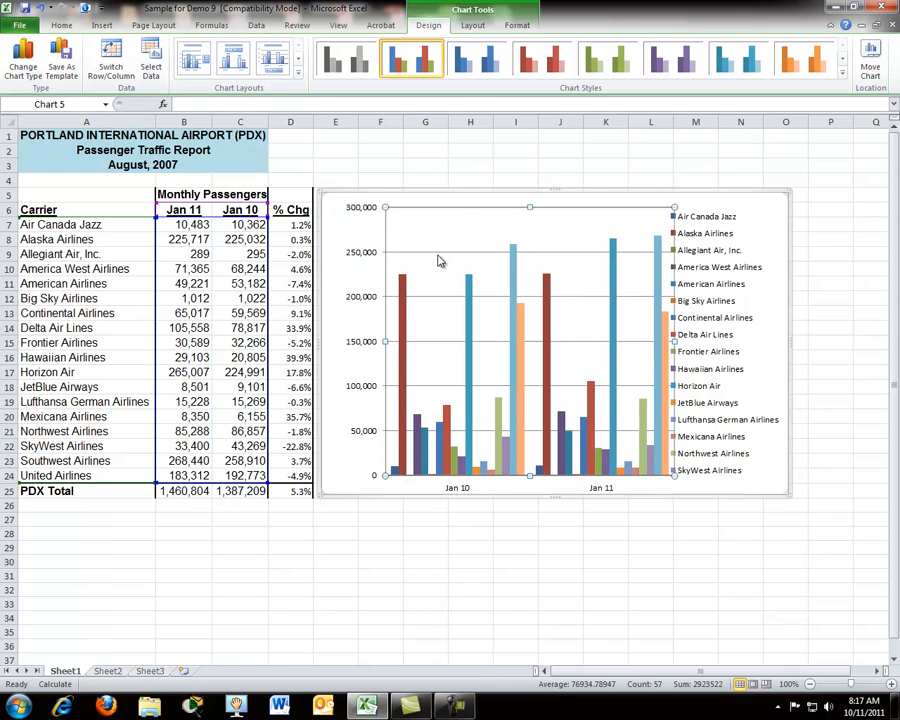
click(41, 8)
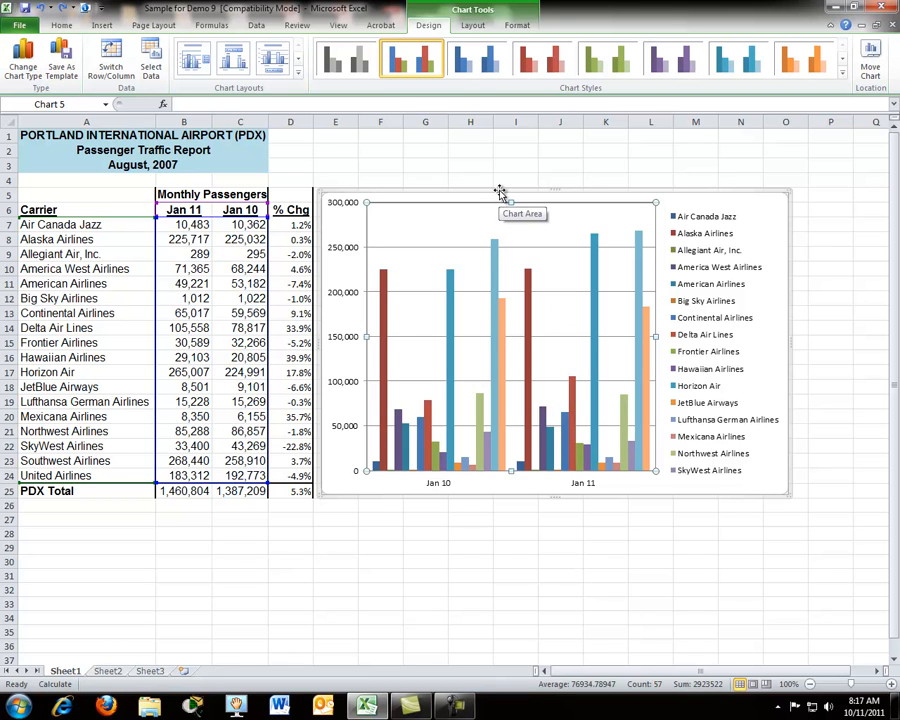
Step: Move the whole chart below the PDX Total row, aligned under the passenger table
drag(500, 191, 512, 190)
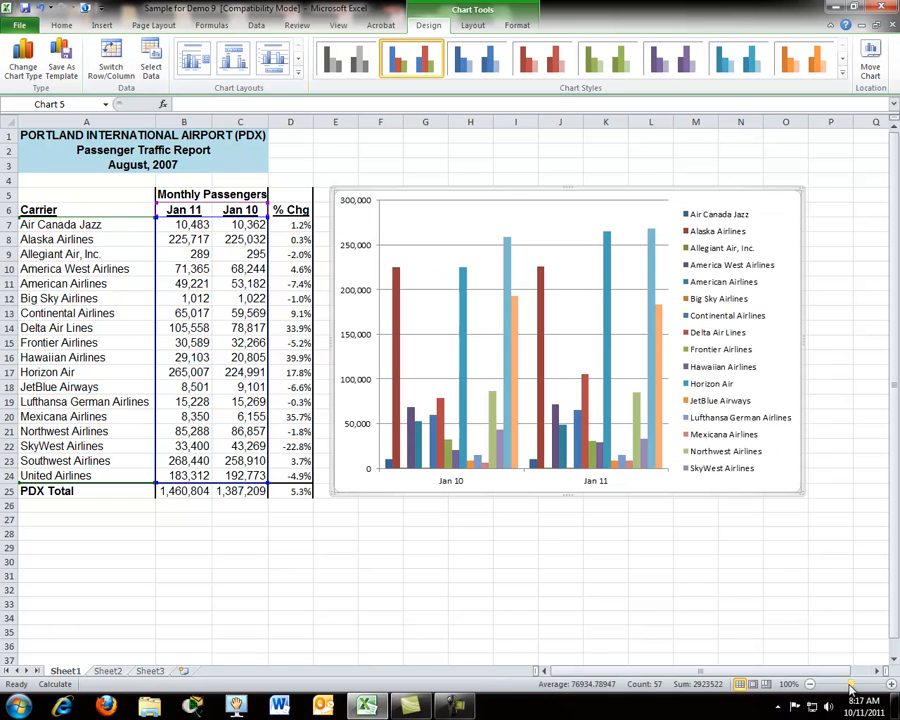
mouse_move(851, 688)
mouse_down()
mouse_move(832, 688)
mouse_move(840, 688)
mouse_up()
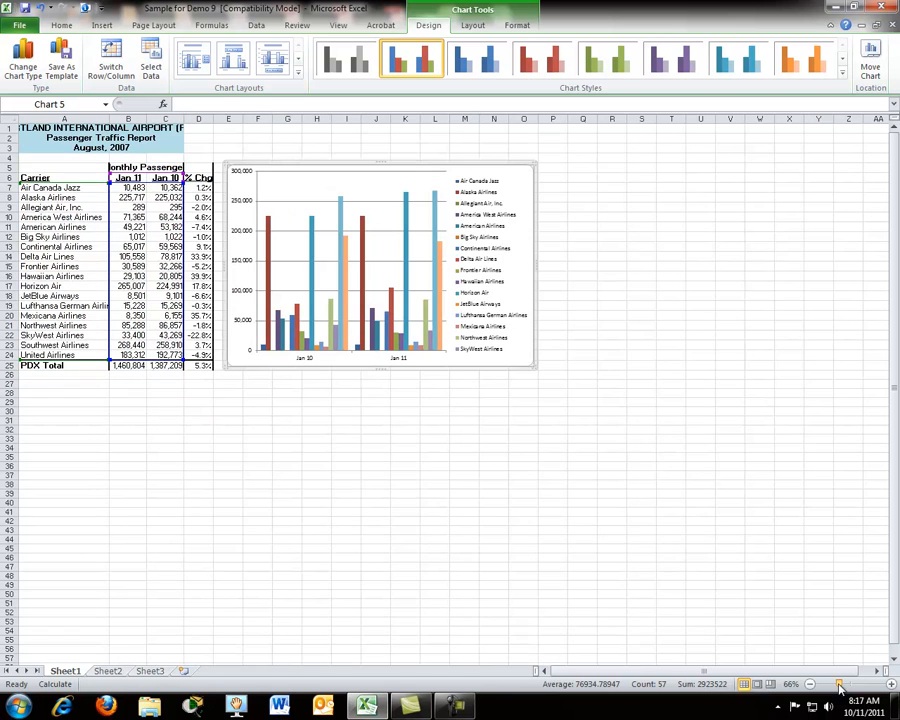
drag(443, 370, 249, 588)
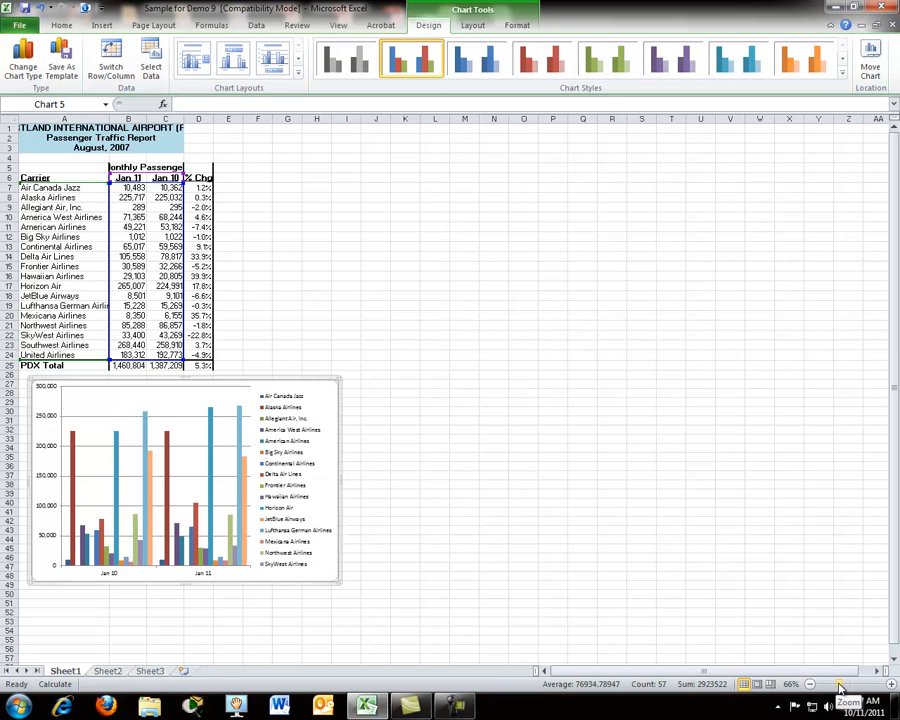
drag(838, 686, 849, 687)
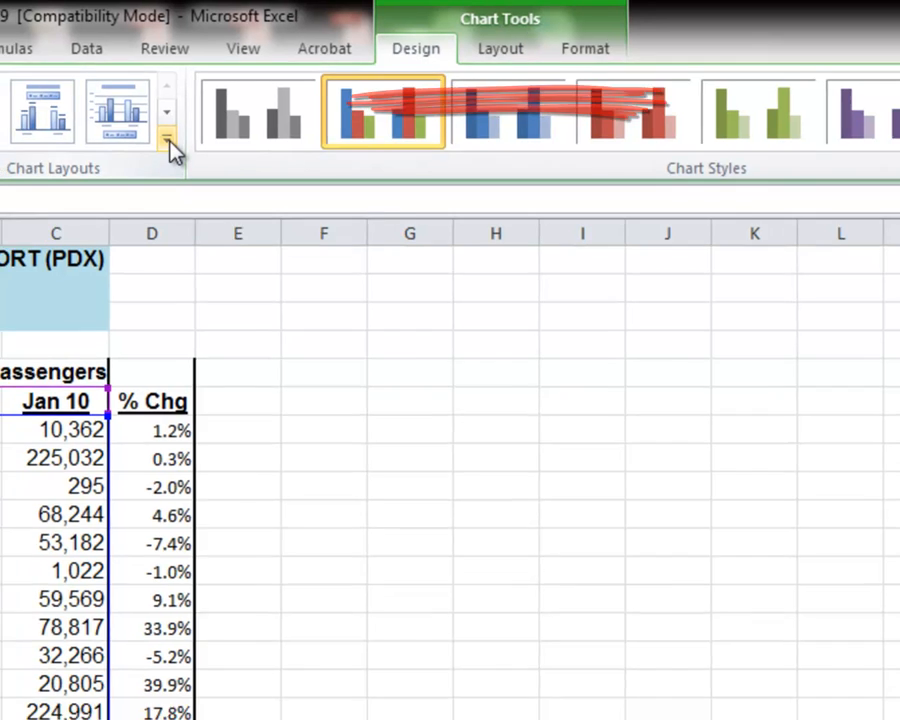
Step: Look through the available chart layouts without applying one
click(161, 142)
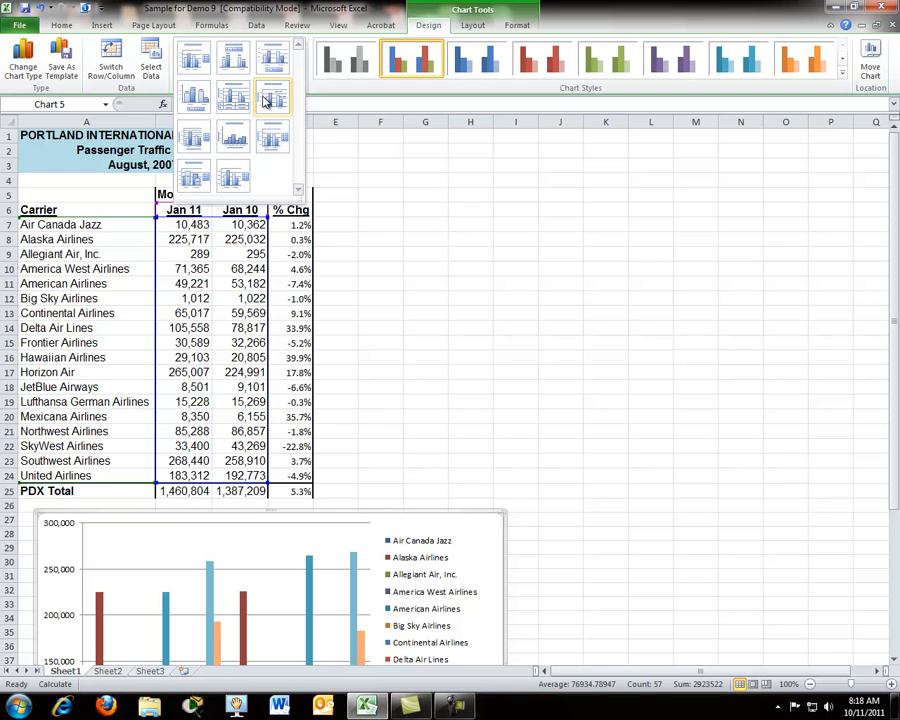
click(511, 91)
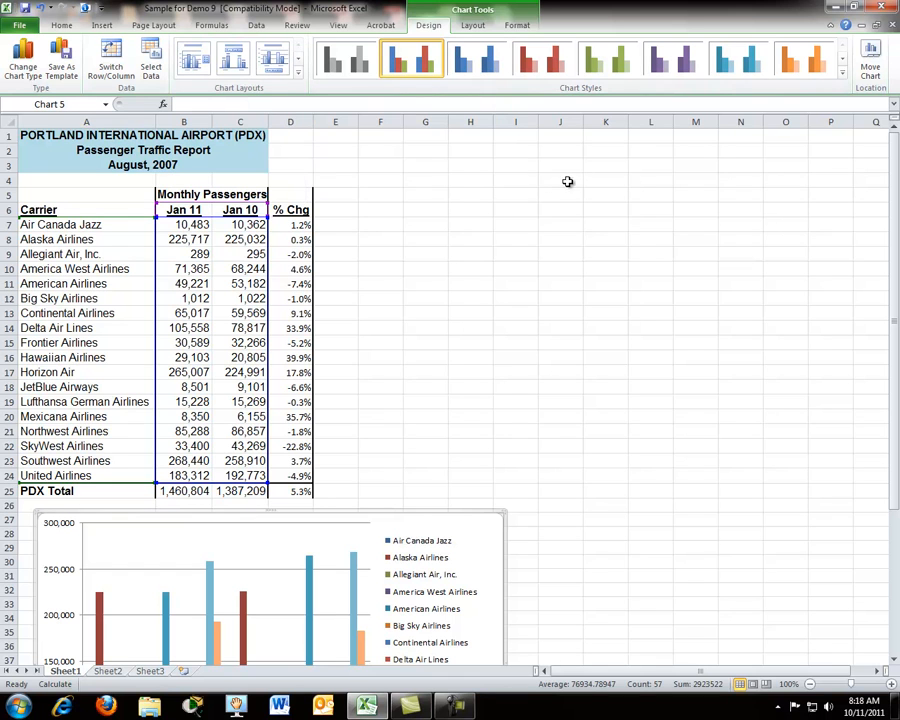
Step: Try the red Style 4 on the chart, and return to the multicoloured chart style
scroll(557, 188, down, 1)
scroll(557, 188, down, 1)
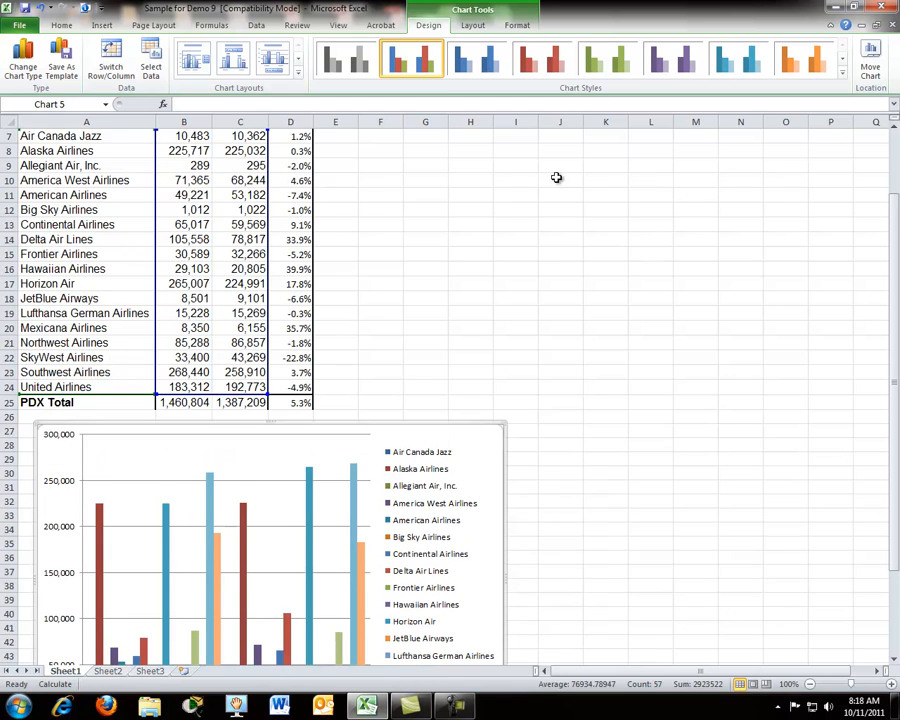
scroll(557, 188, down, 1)
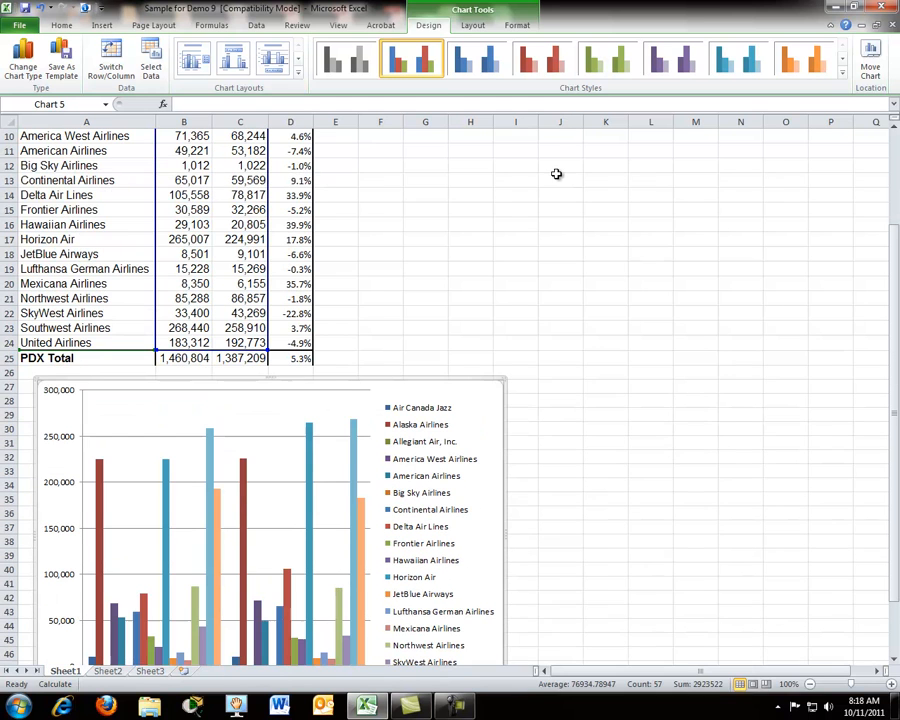
click(548, 68)
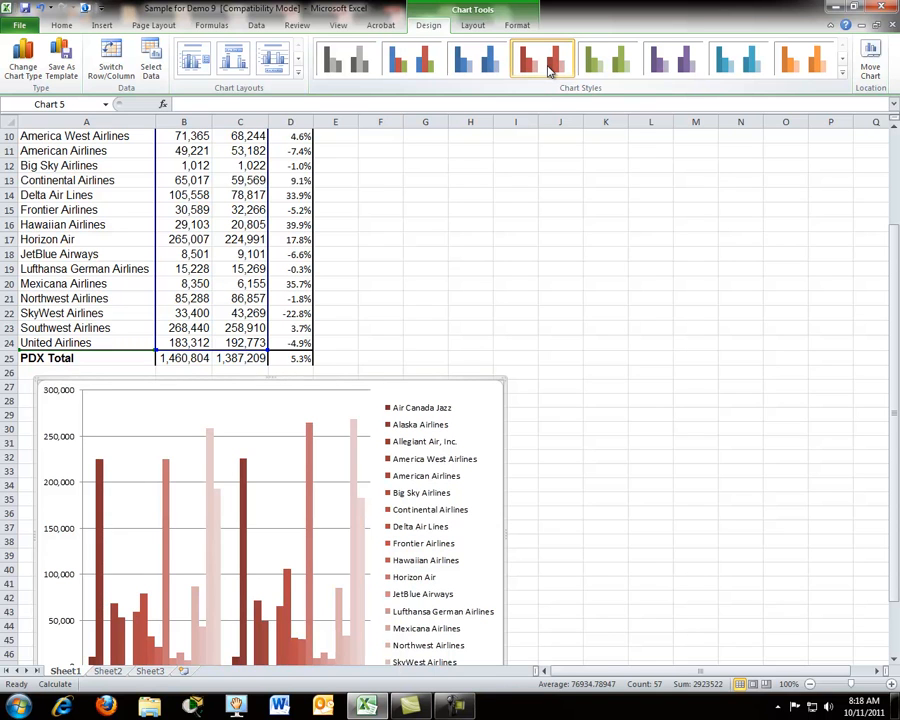
scroll(518, 250, down, 1)
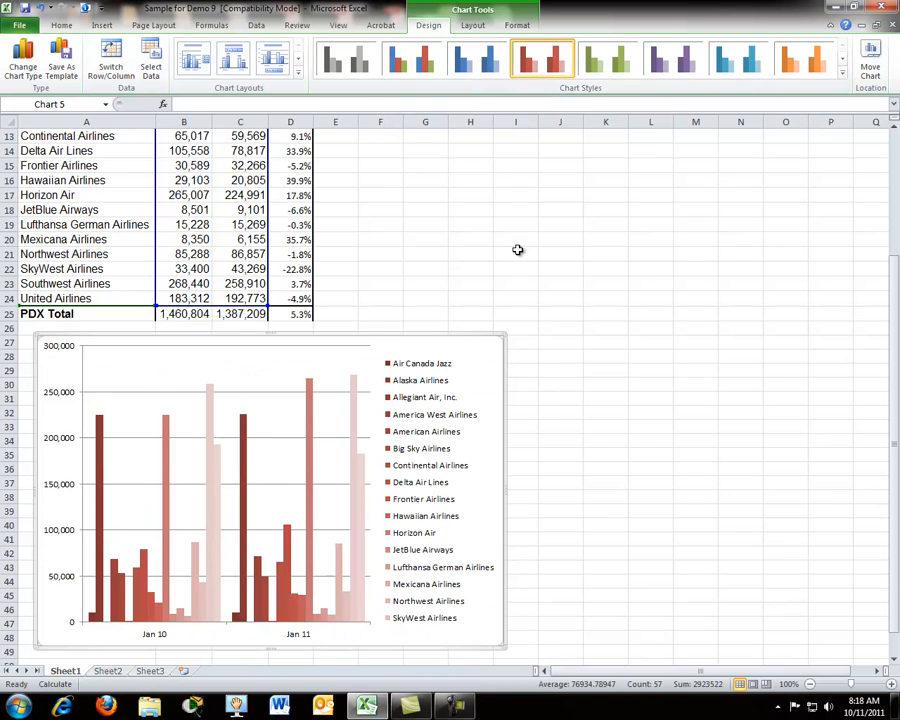
scroll(518, 250, up, 1)
scroll(518, 250, down, 1)
scroll(502, 191, up, 1)
scroll(512, 213, down, 1)
scroll(442, 408, up, 1)
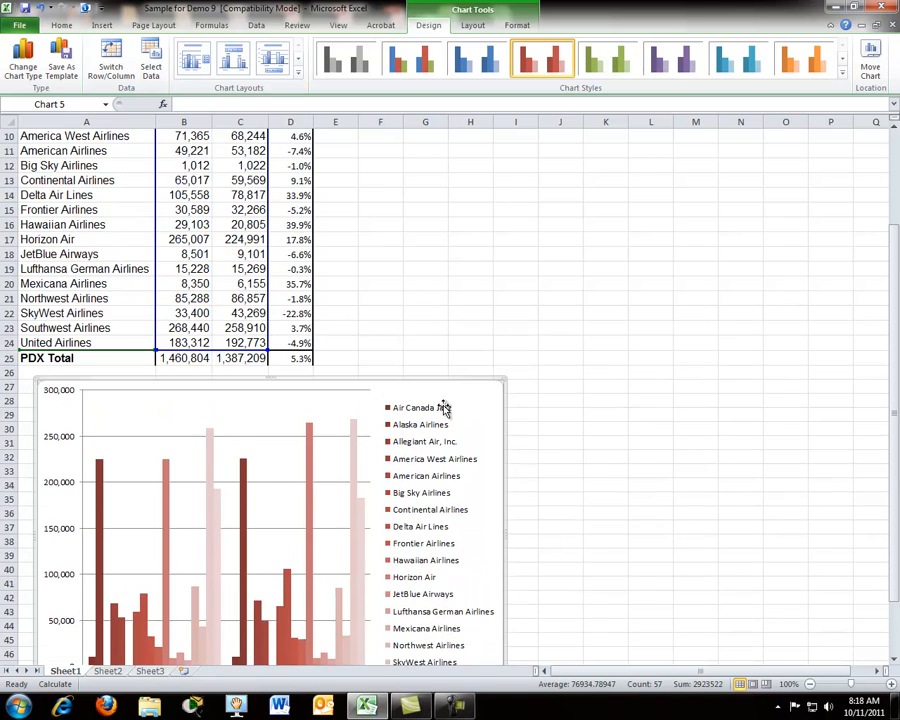
click(412, 60)
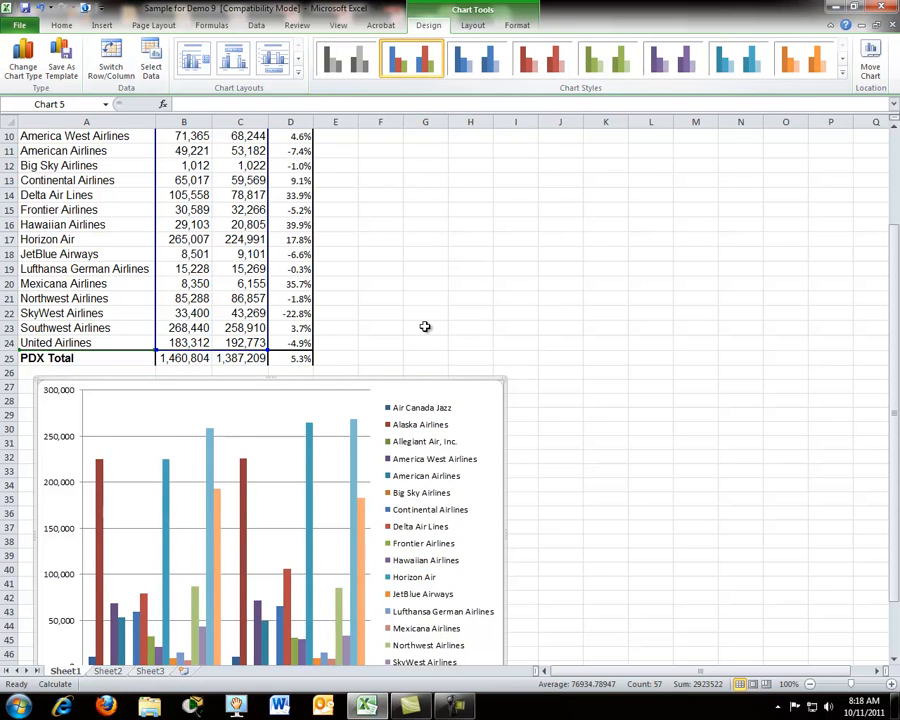
Step: Examine the values of individual airlines' Jan 11 bars in the chart
scroll(425, 326, down, 1)
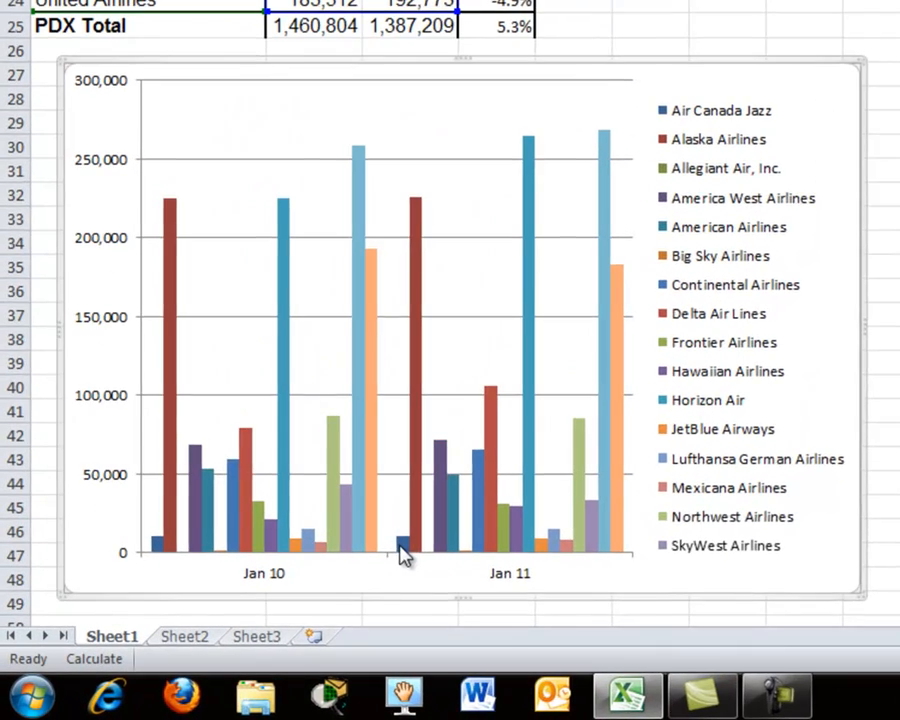
mouse_move(403, 555)
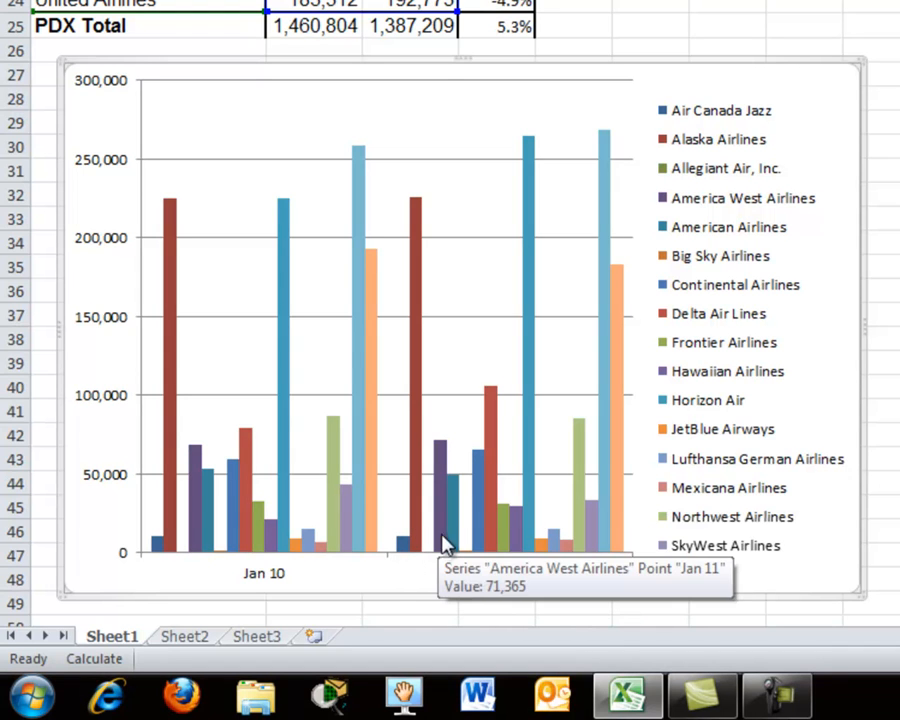
mouse_move(457, 546)
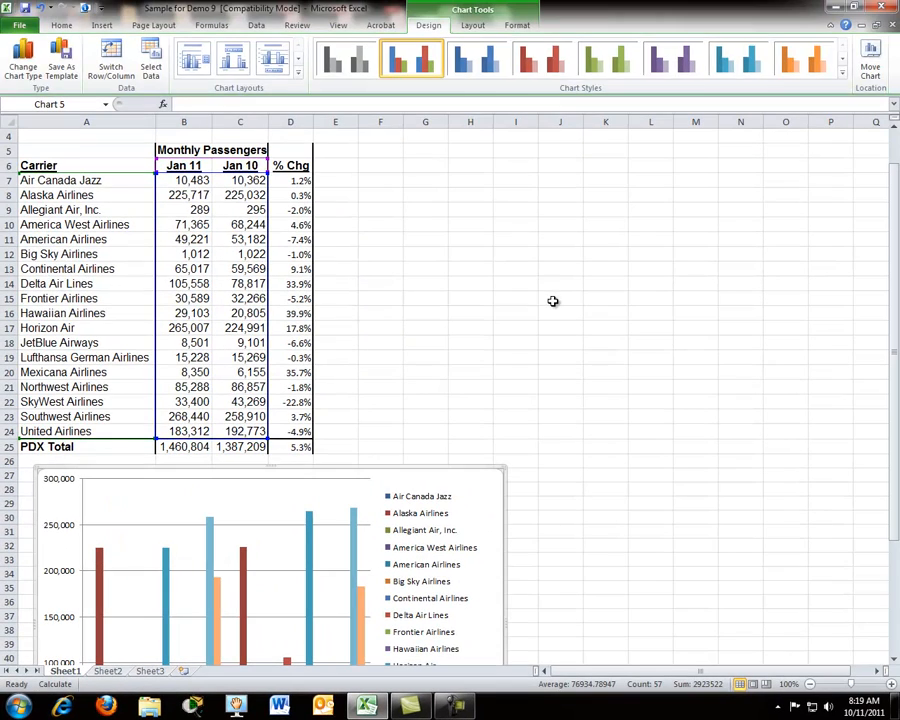
Step: Add a title above the chart reading "Passenger Totals for '10 and '11"
click(472, 25)
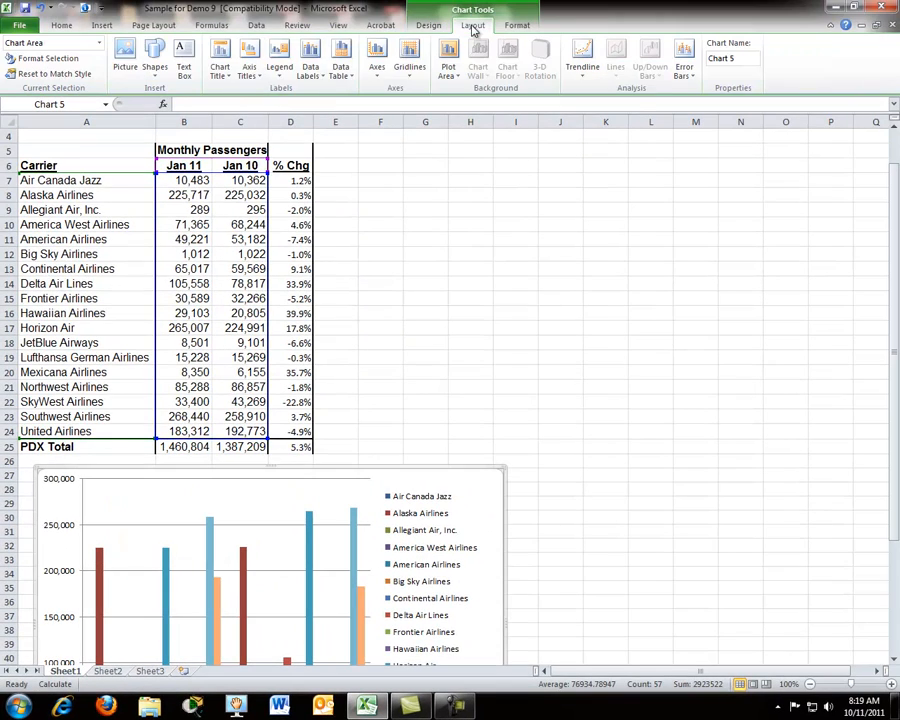
click(222, 70)
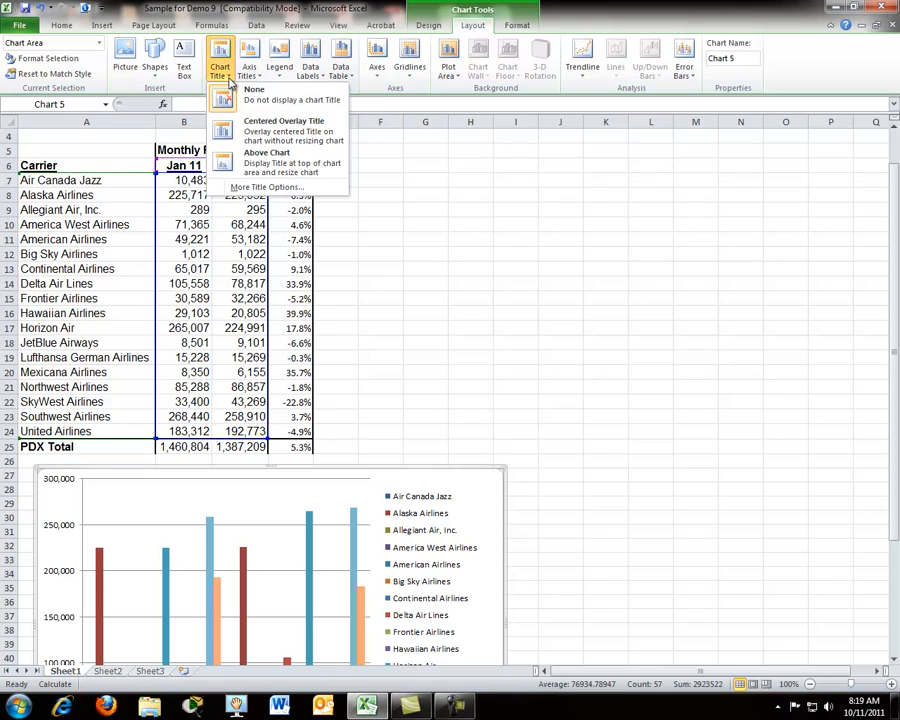
click(262, 167)
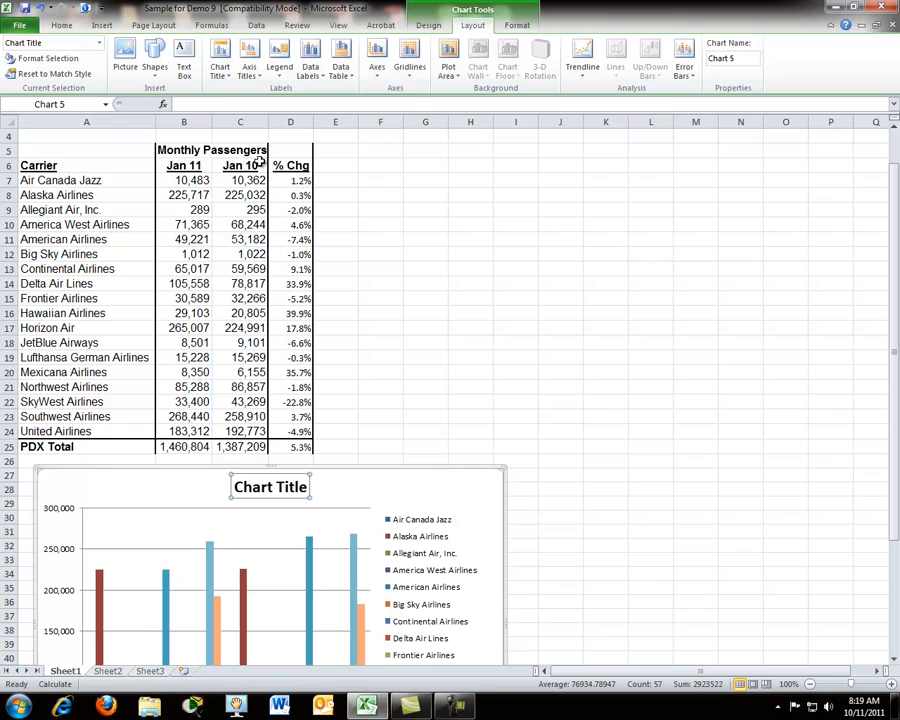
text(Passenger Totals for '10 and '11)
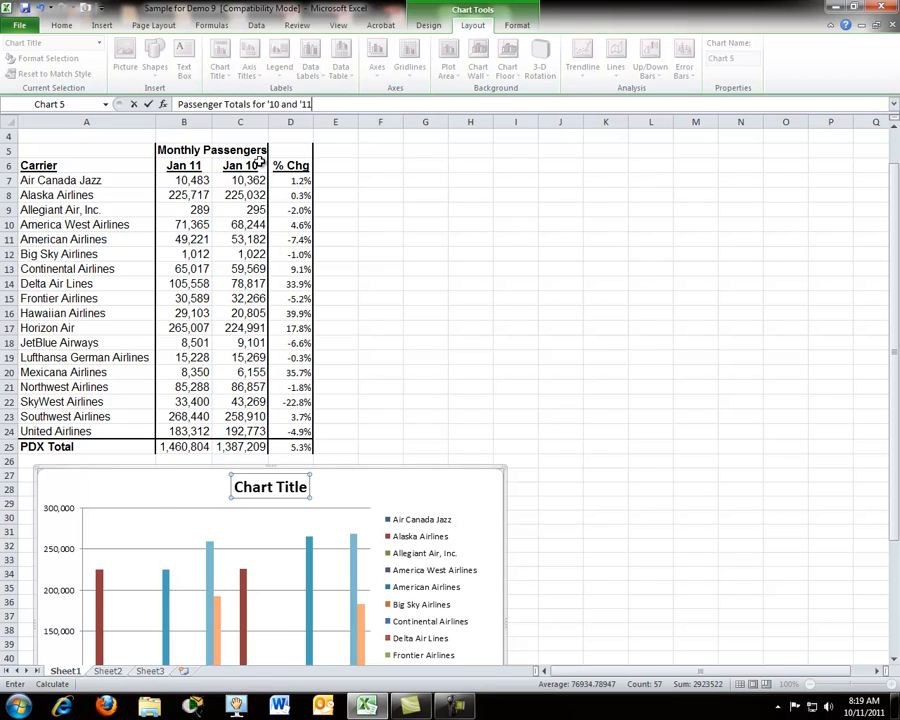
key(Return)
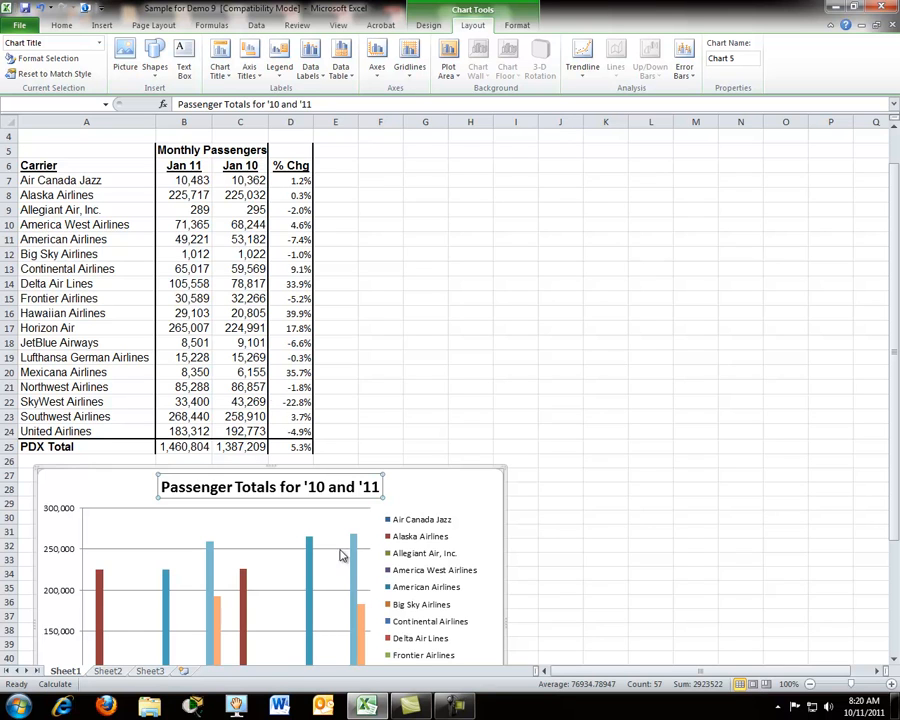
Step: Add a vertical-text title to the chart's primary vertical axis reading "Number of Passengers"
click(262, 79)
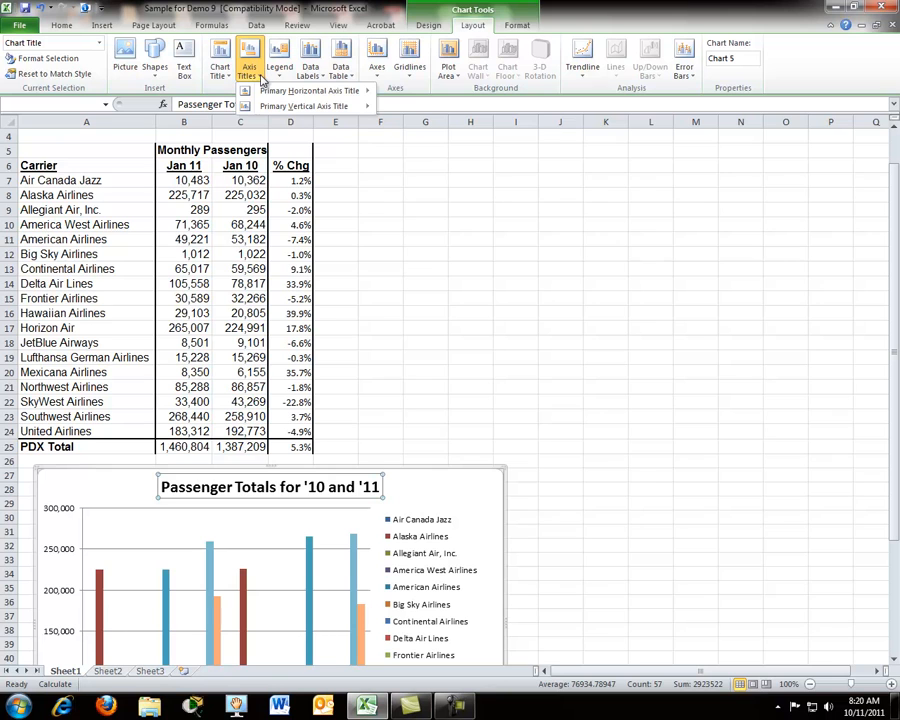
mouse_move(267, 92)
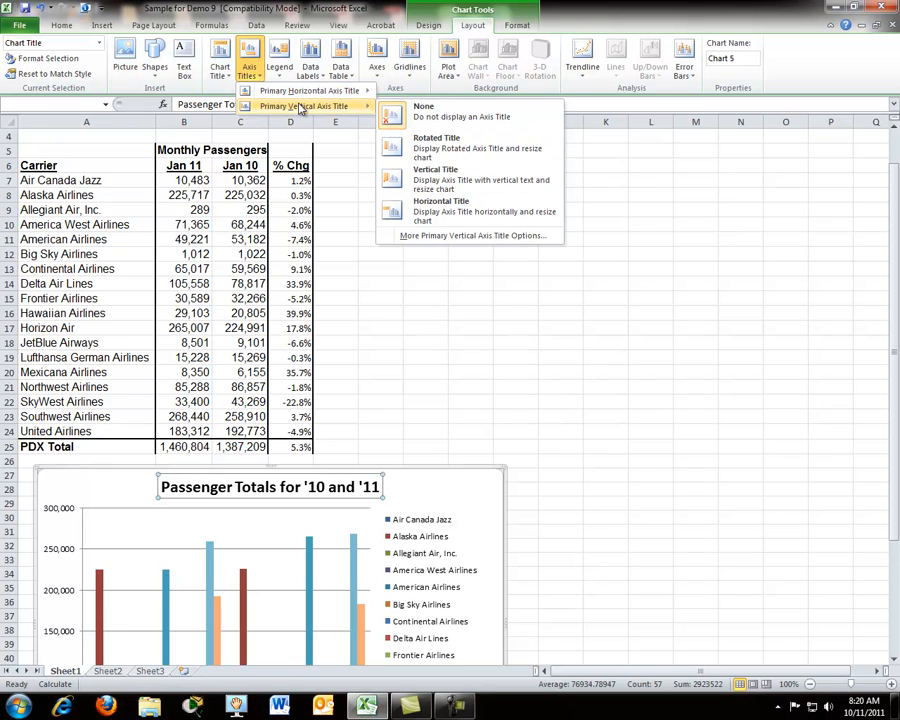
click(449, 186)
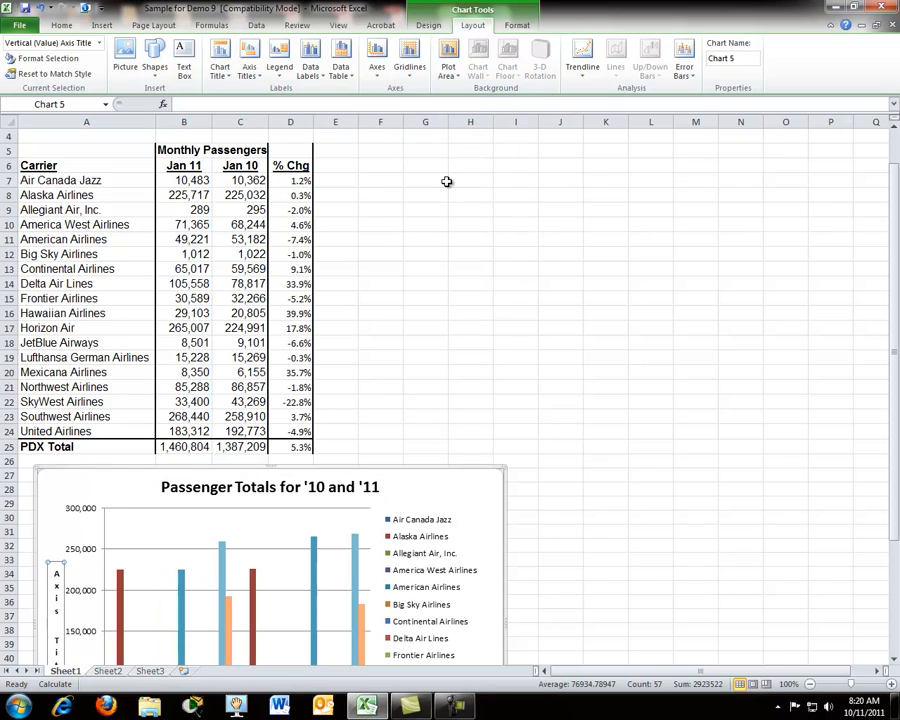
click(327, 103)
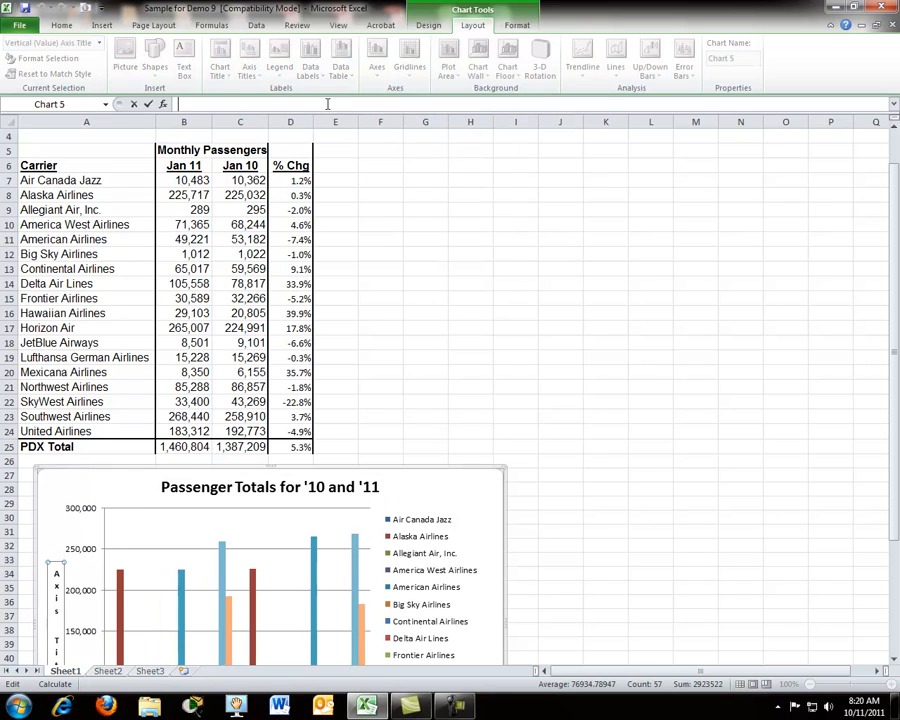
text(Number of Passengers)
key(Return)
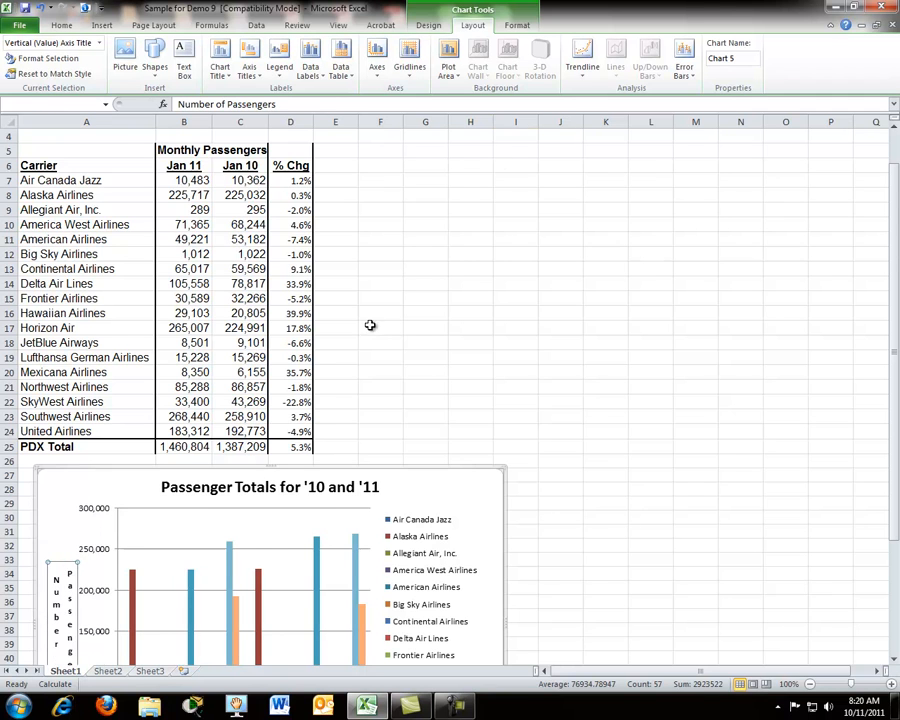
scroll(313, 402, down, 1)
scroll(313, 402, down, 2)
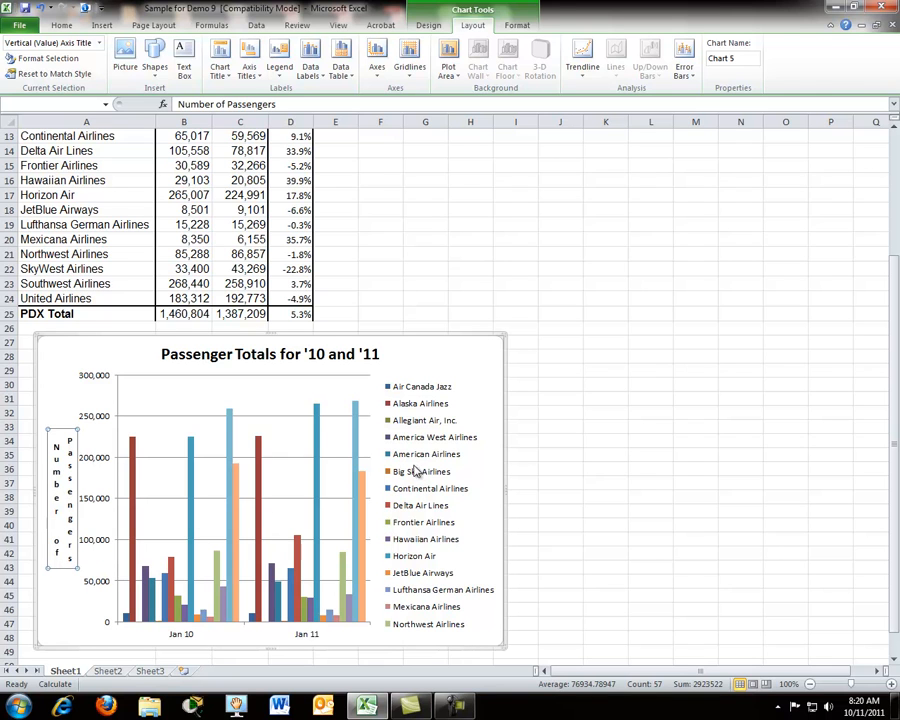
Step: Try the chart legend at the bottom of the chart, and return it to the right side
click(335, 313)
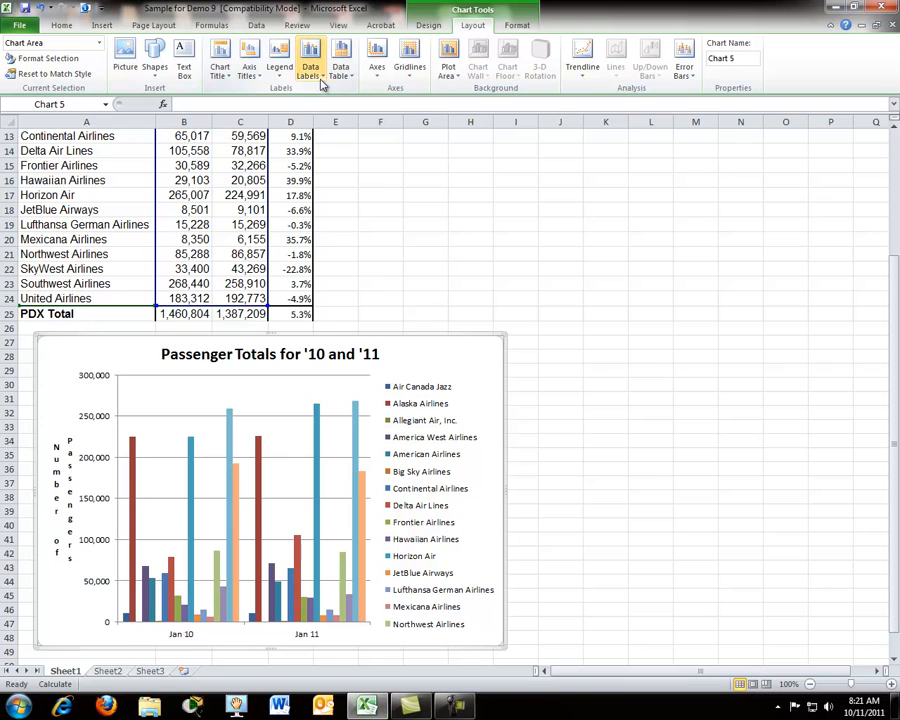
click(281, 80)
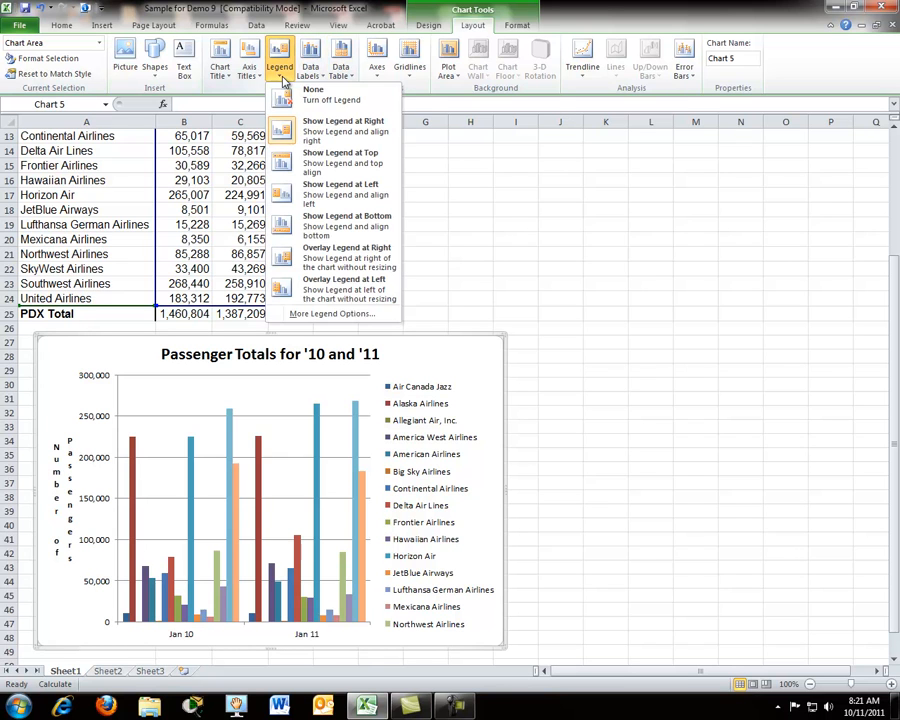
click(316, 233)
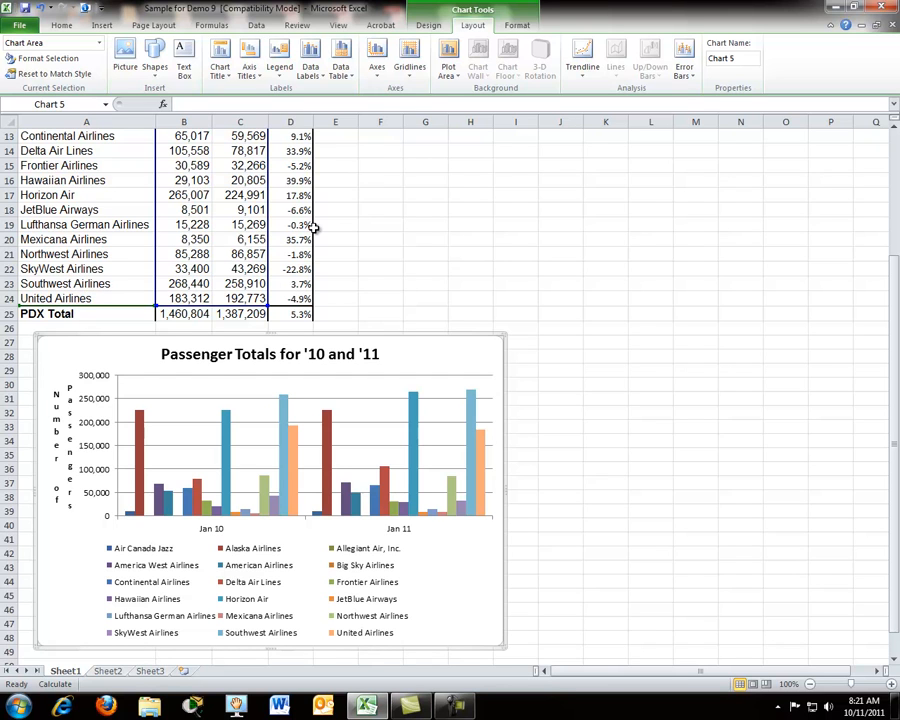
click(288, 77)
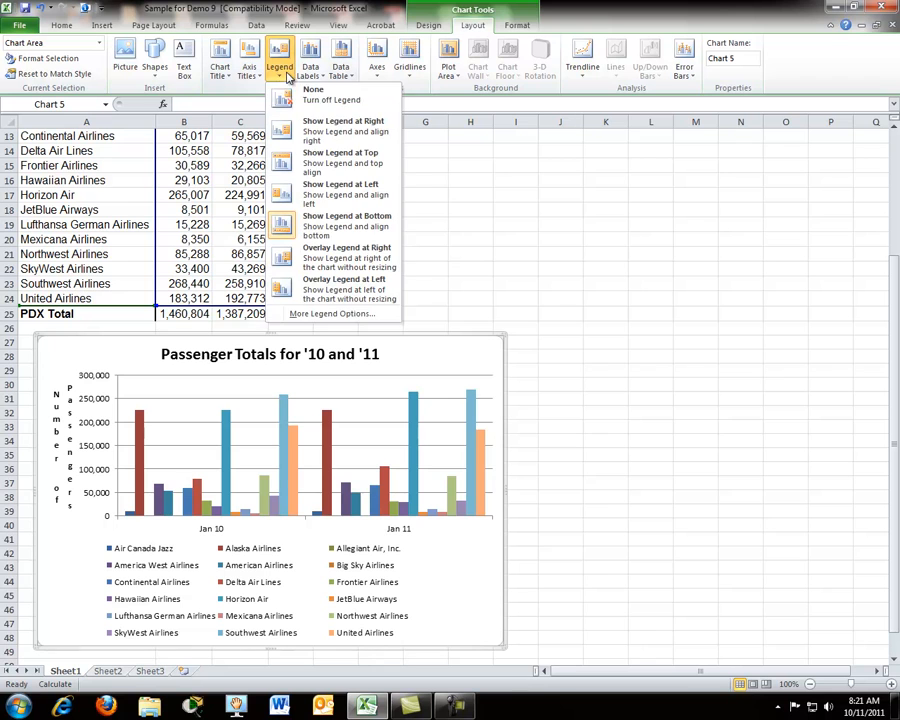
click(305, 131)
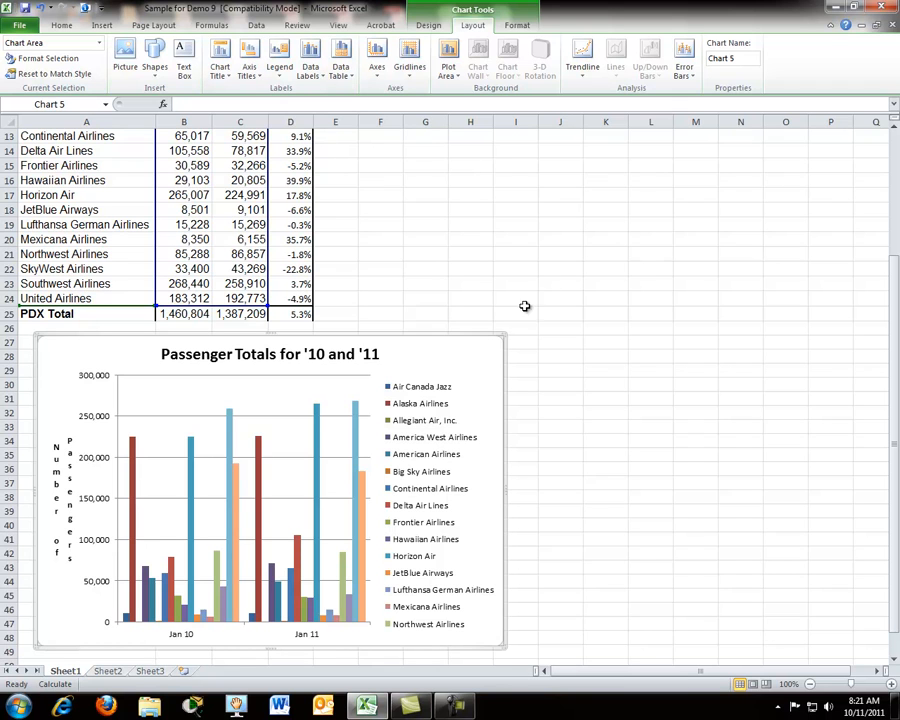
Step: Try the red outlined WordArt style on the chart title, and apply the grey gradient WordArt style instead
click(512, 28)
scroll(437, 241, up, 1)
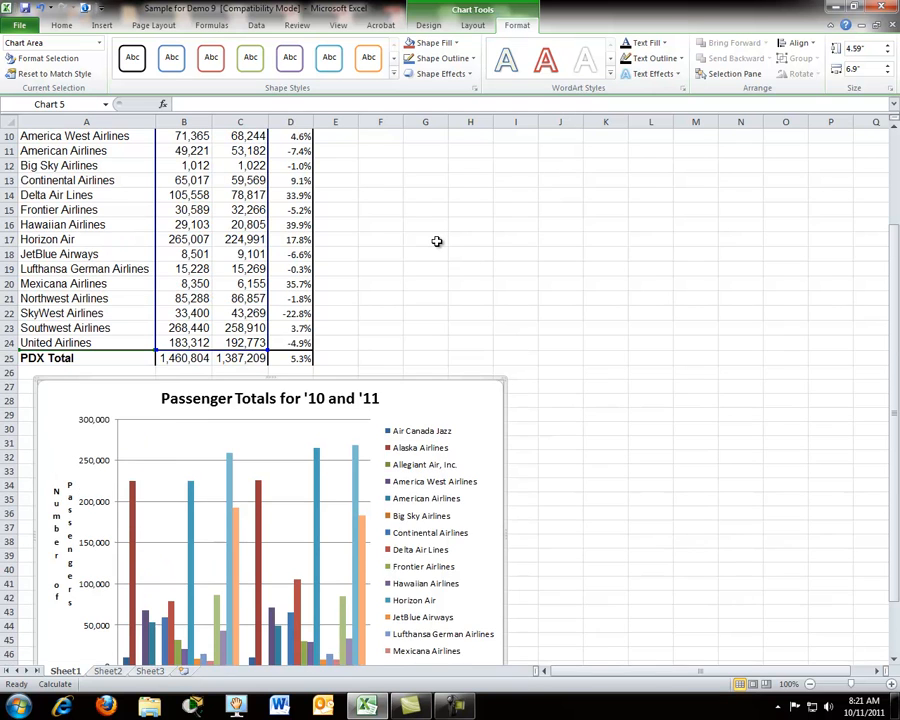
scroll(437, 241, up, 2)
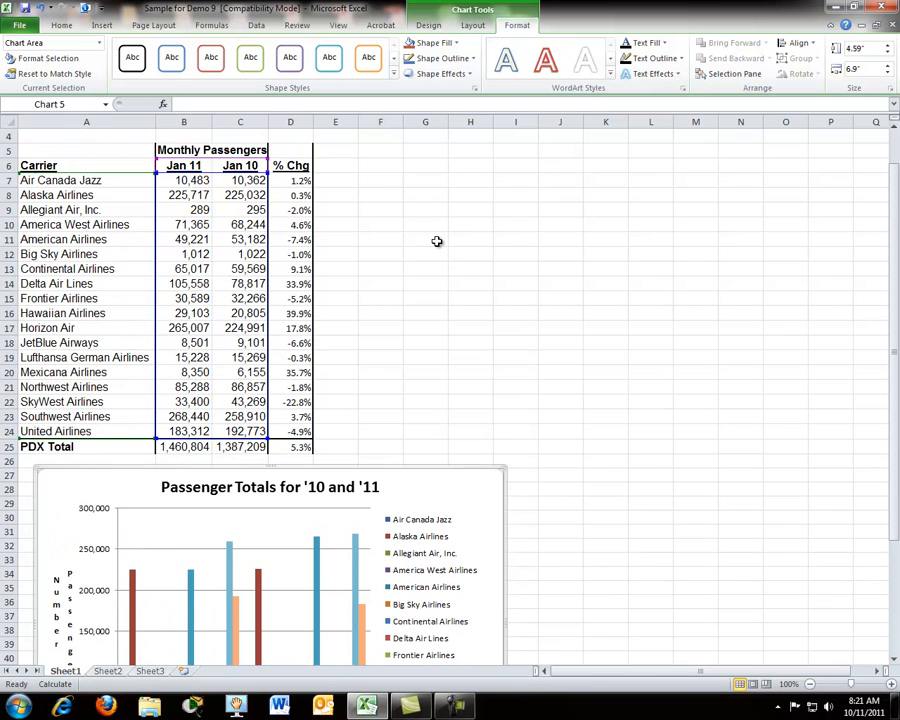
click(350, 487)
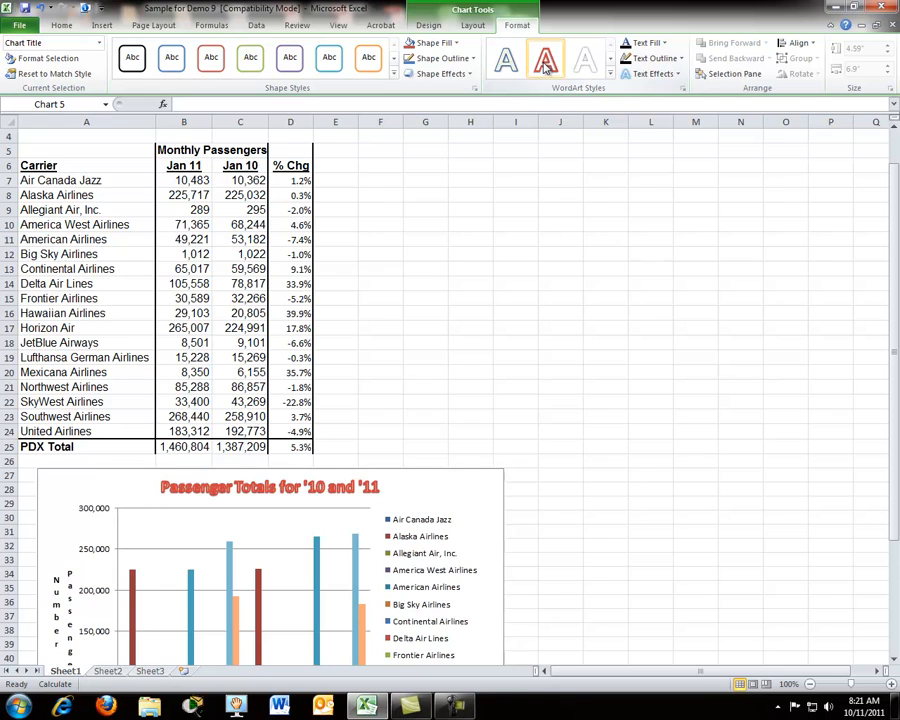
click(563, 65)
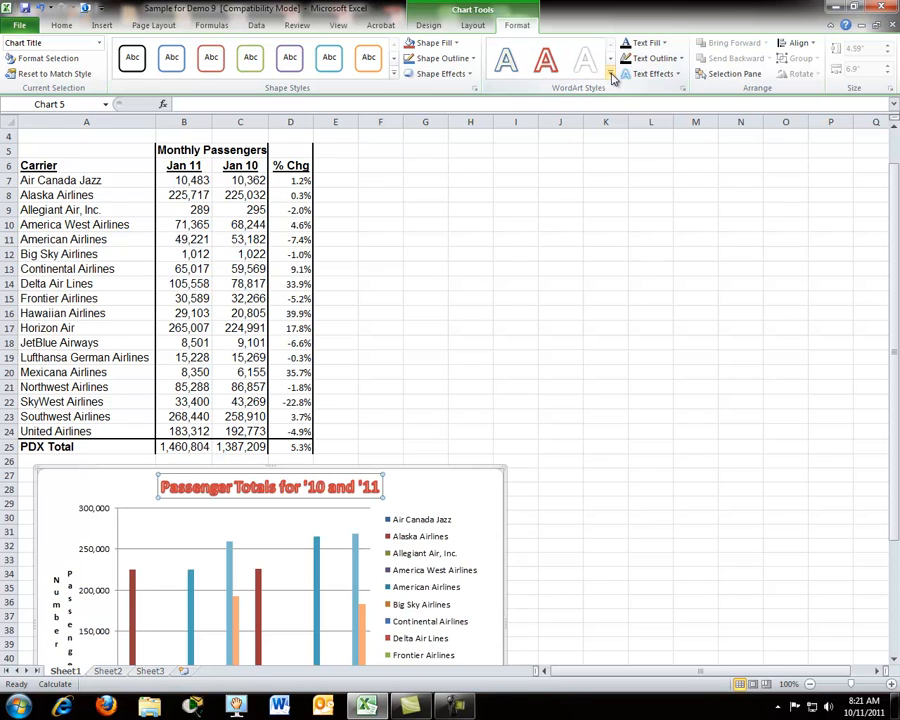
click(611, 74)
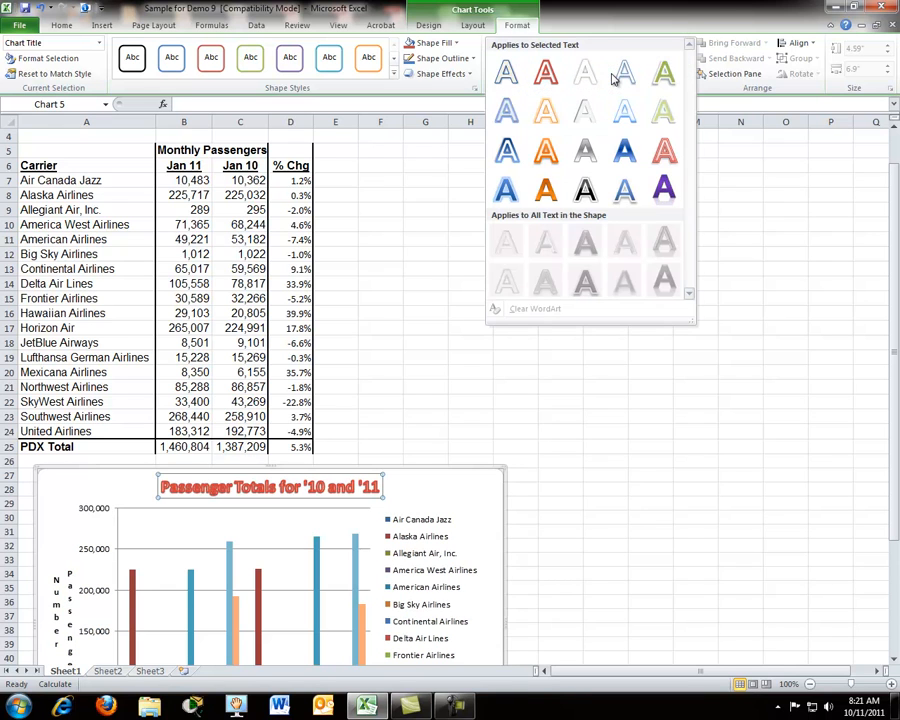
click(582, 148)
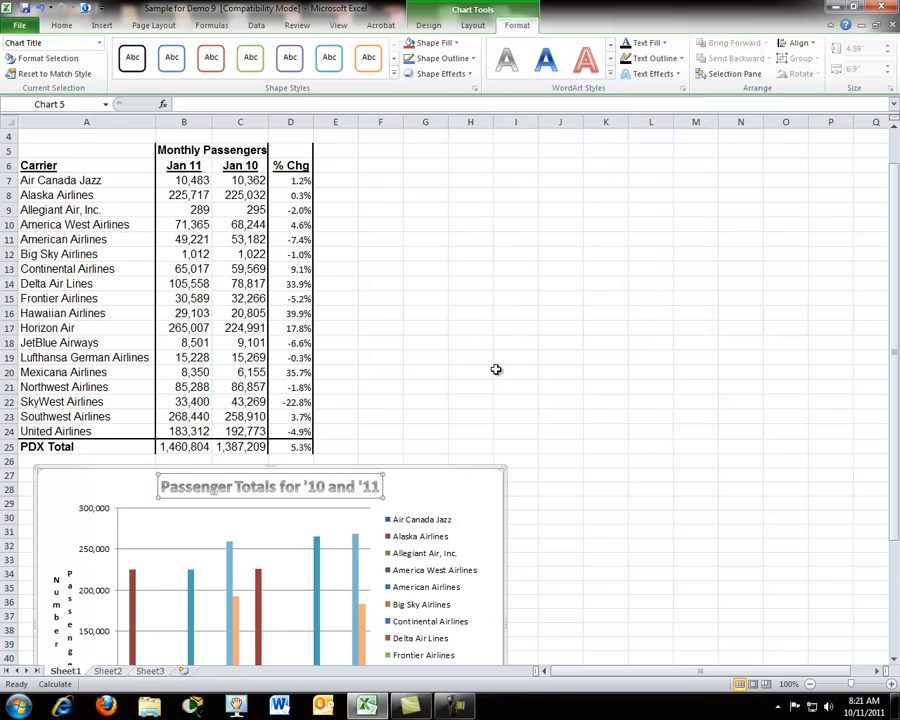
Step: Apply the orange WordArt style from the gallery's fourth row to the chart legend's text
click(396, 519)
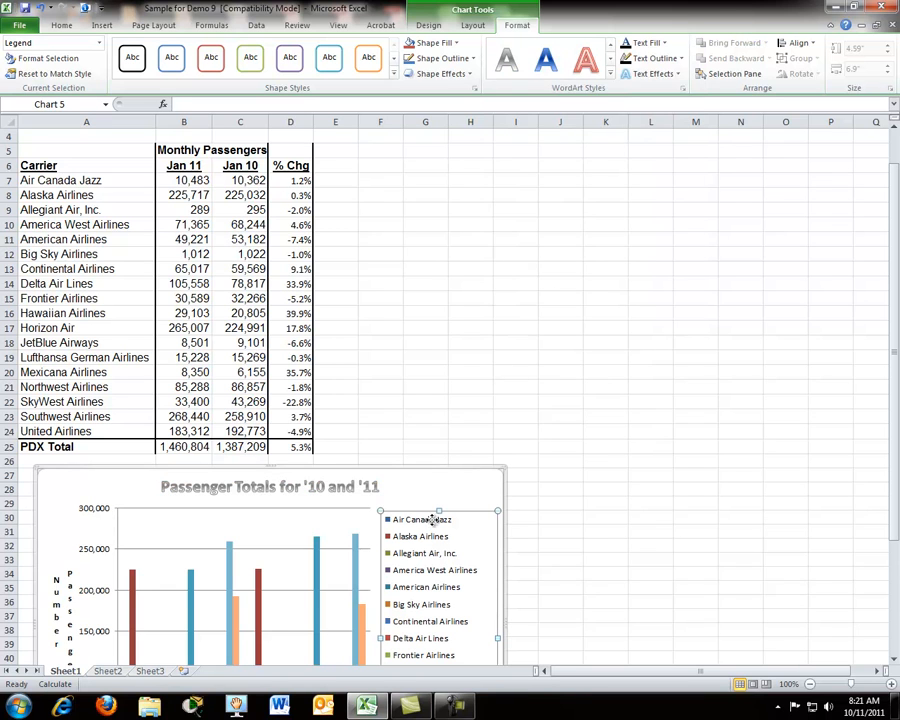
click(611, 74)
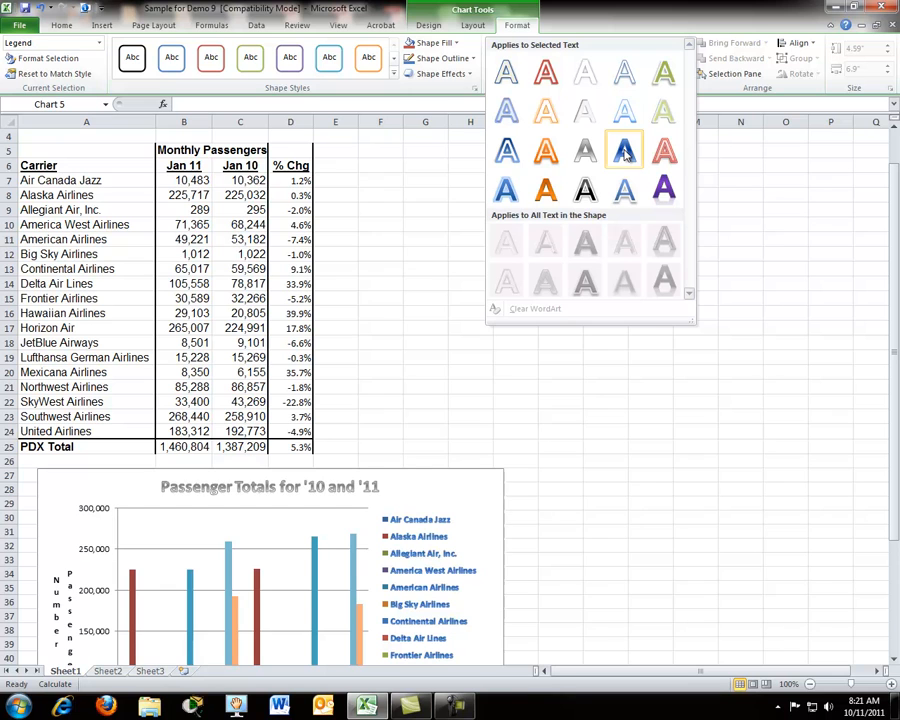
click(545, 190)
click(496, 371)
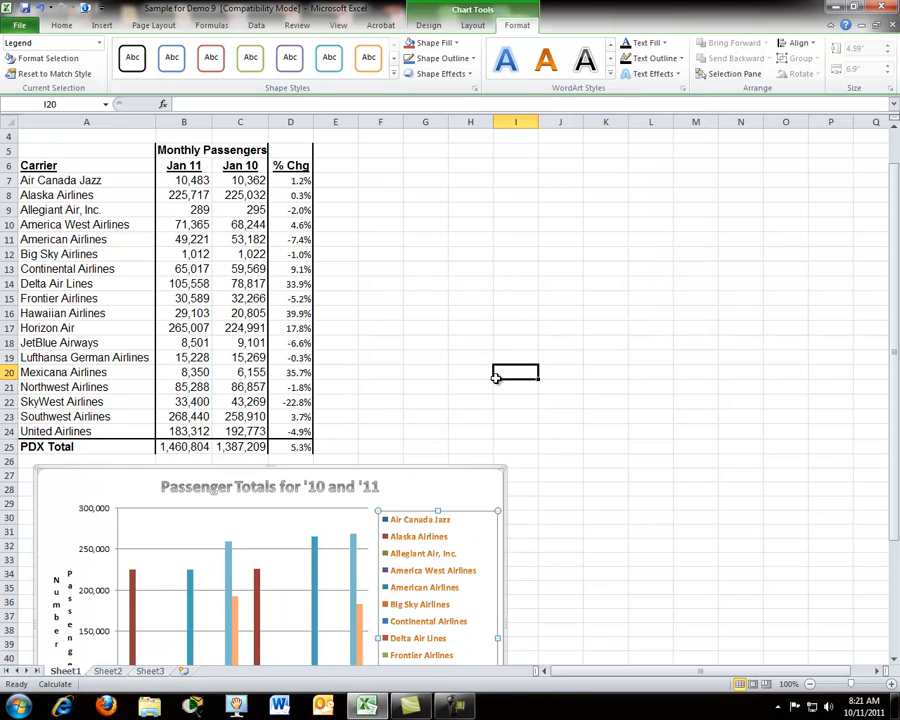
Step: Apply the purple WordArt style with reflection to the vertical axis title
scroll(432, 477, down, 1)
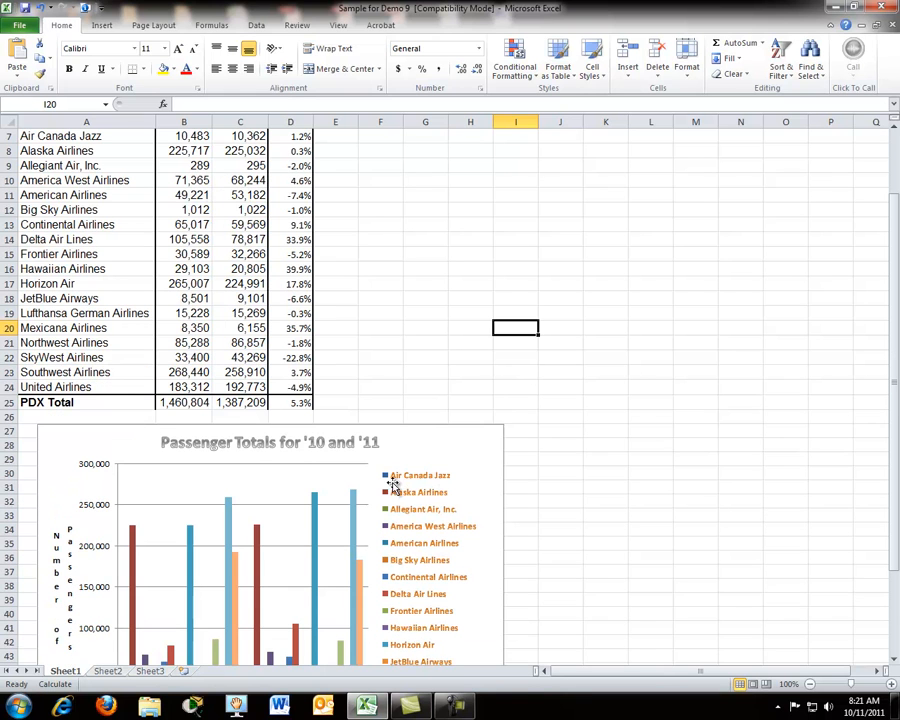
click(60, 540)
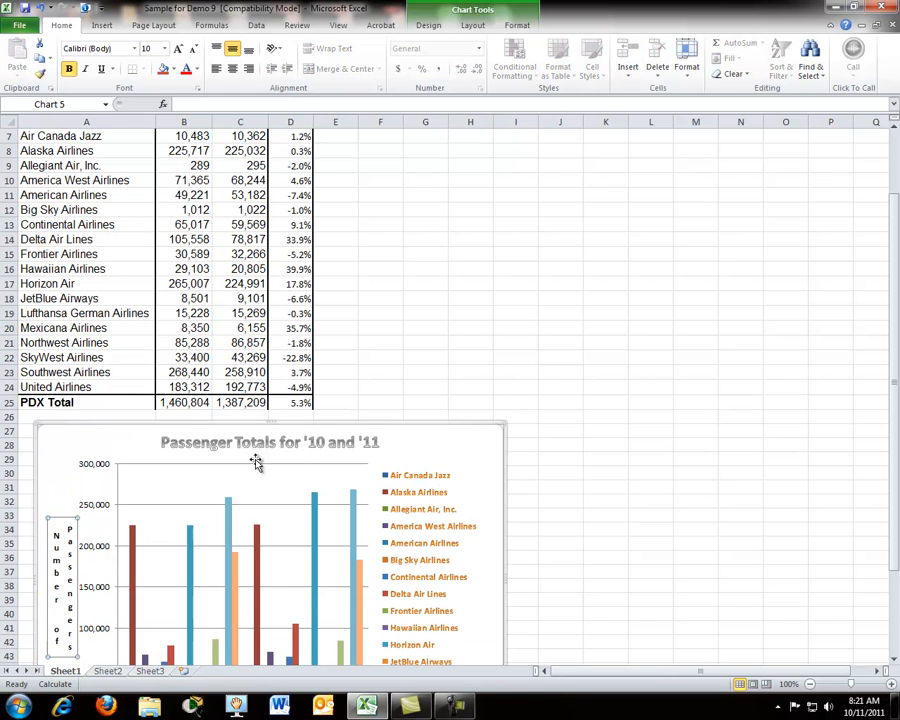
click(517, 30)
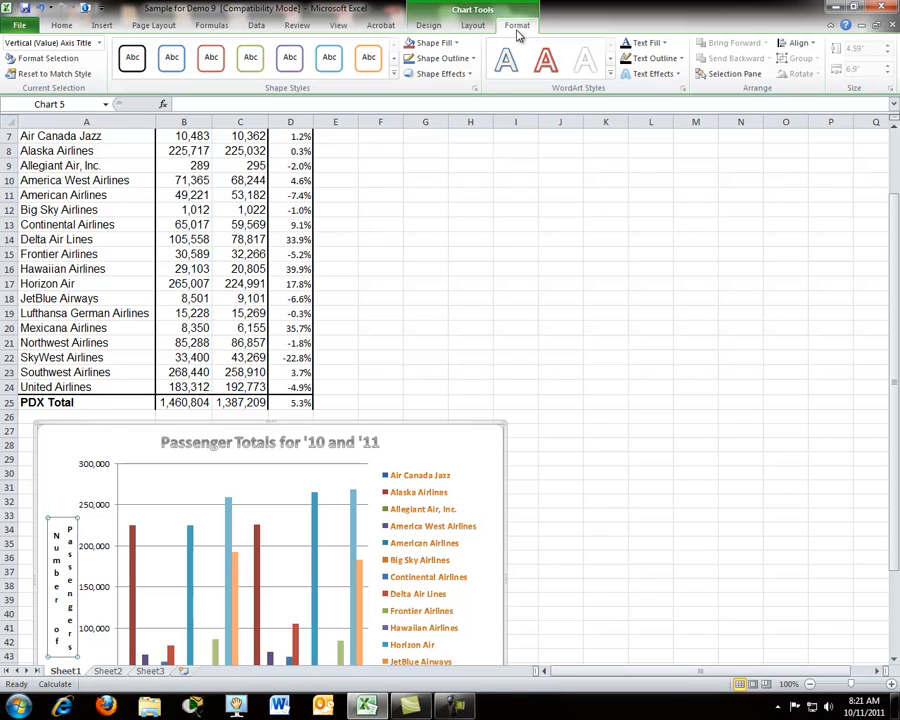
click(610, 75)
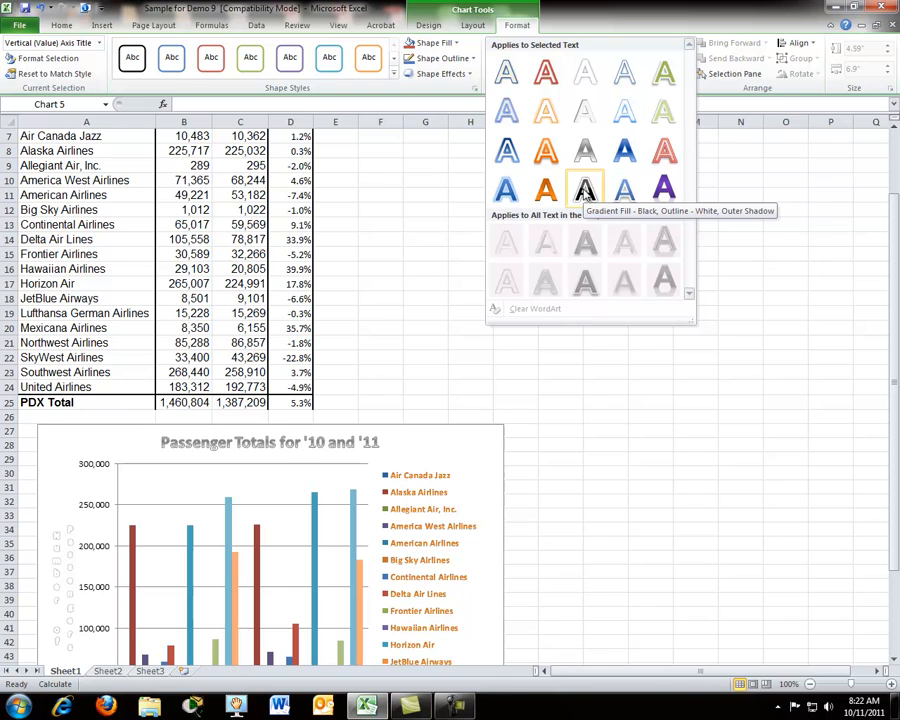
click(664, 193)
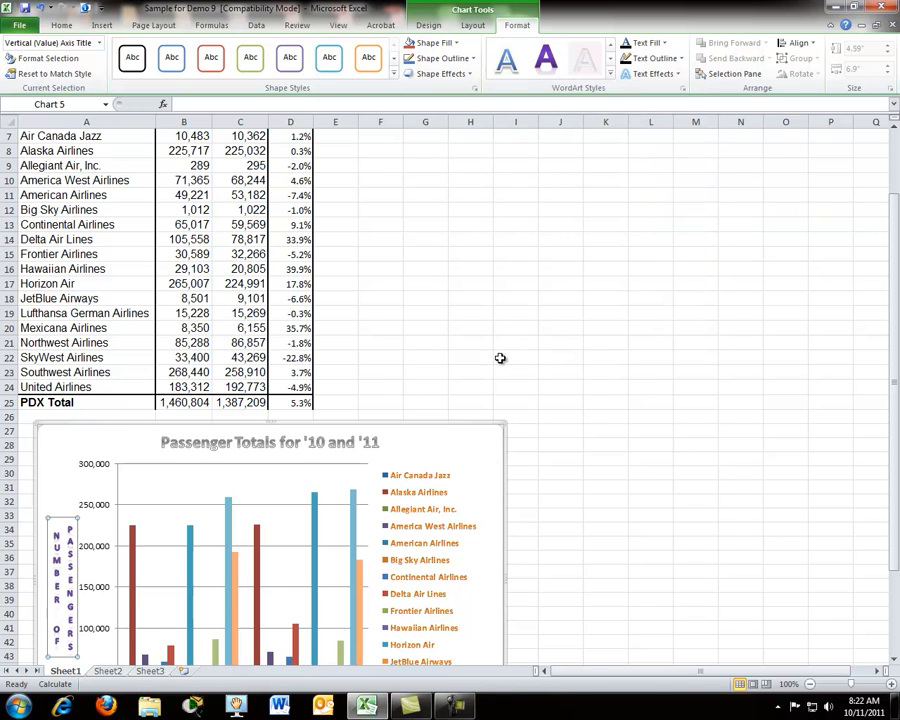
click(490, 391)
Step: Review the styled column chart together with the passenger data table above it
scroll(492, 393, down, 3)
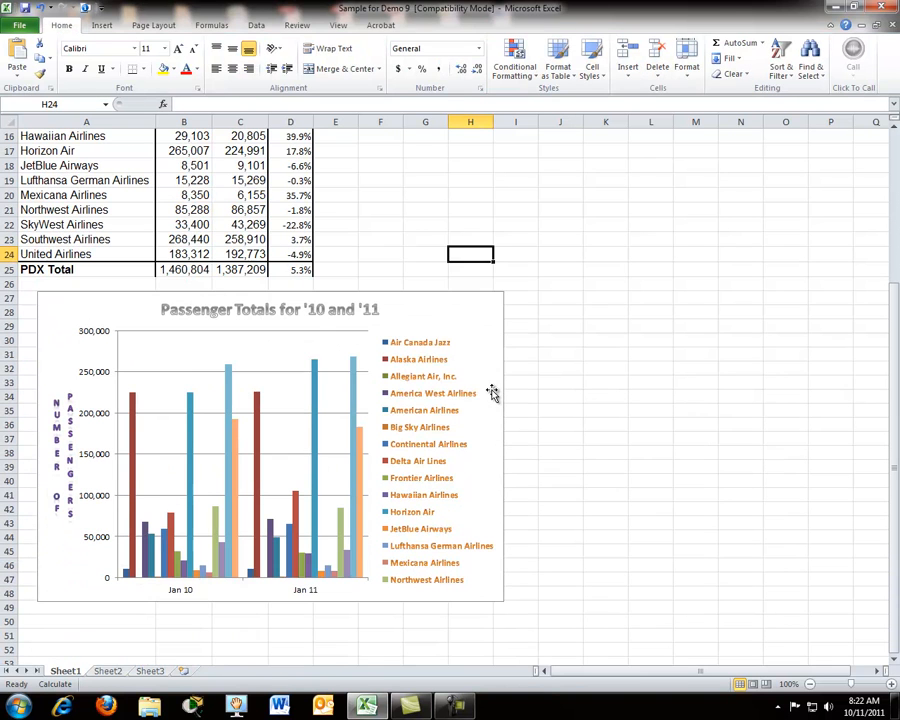
scroll(381, 424, up, 2)
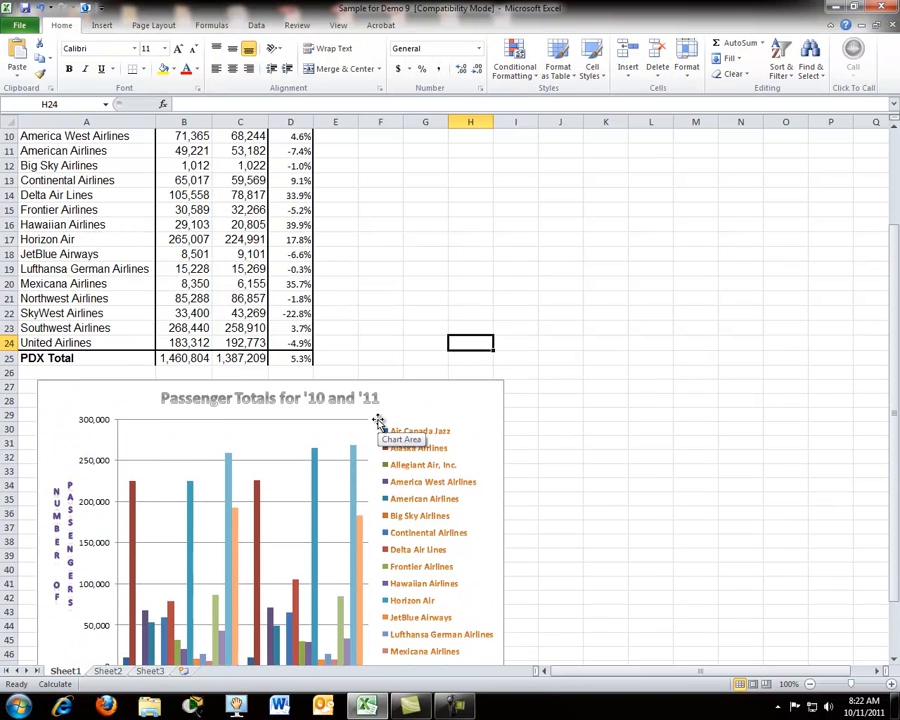
scroll(378, 420, up, 2)
scroll(291, 494, down, 2)
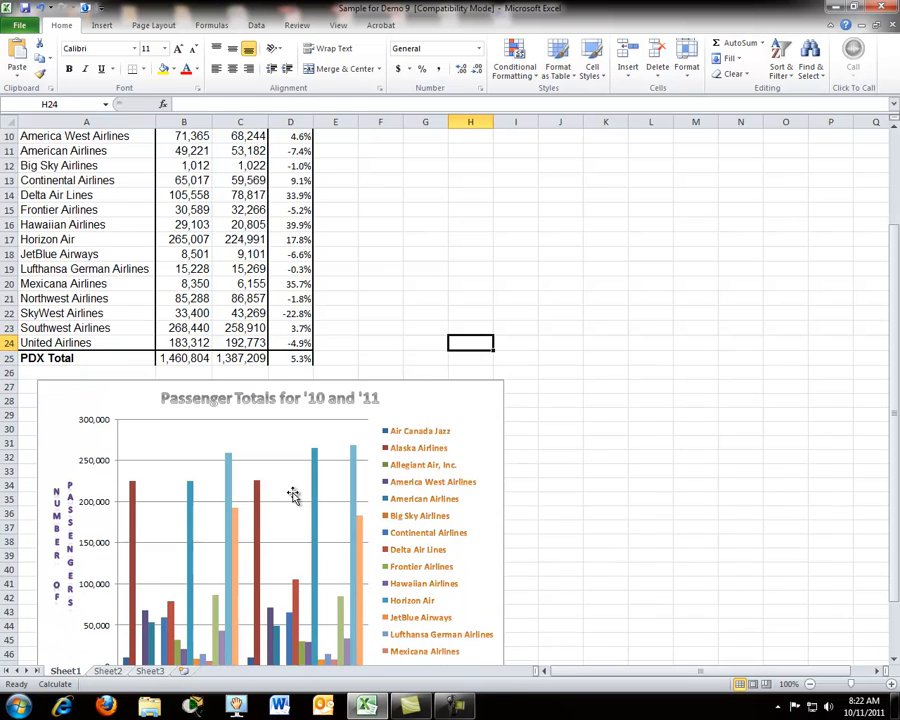
scroll(293, 495, down, 2)
scroll(295, 497, up, 5)
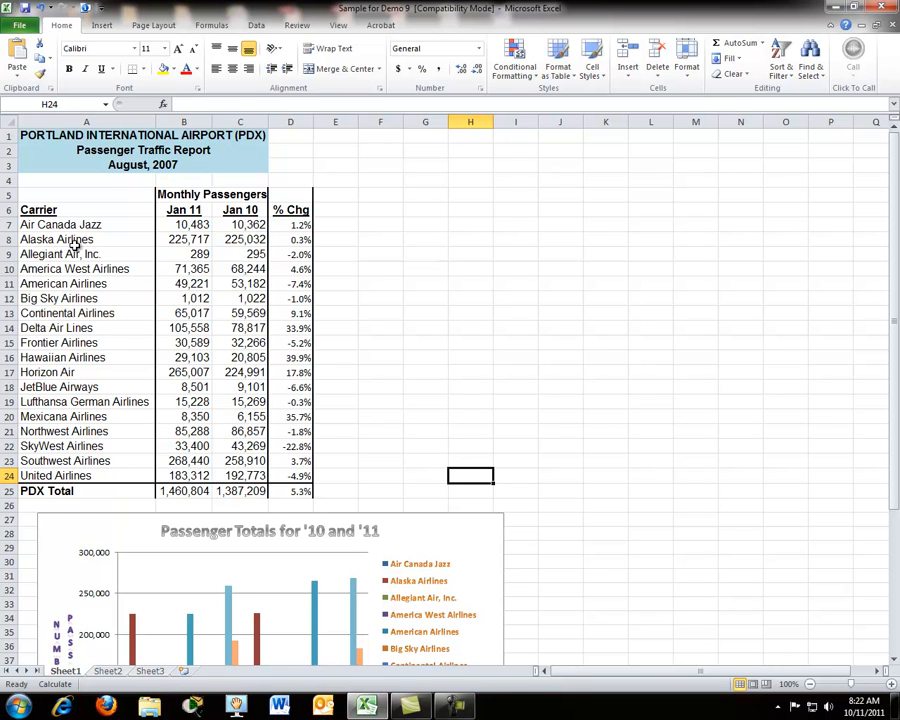
drag(63, 229, 235, 237)
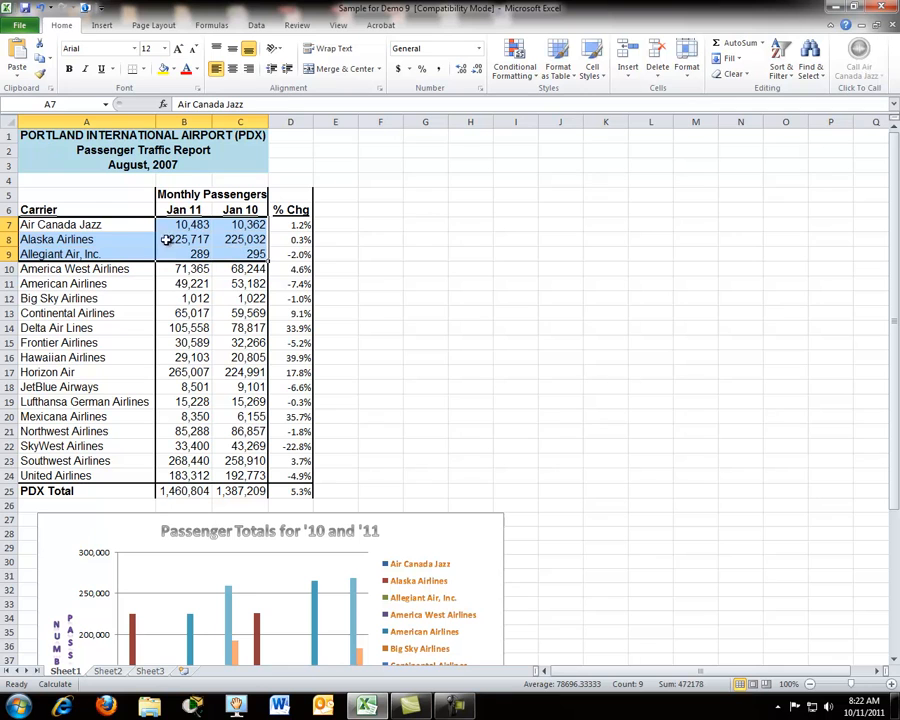
click(115, 228)
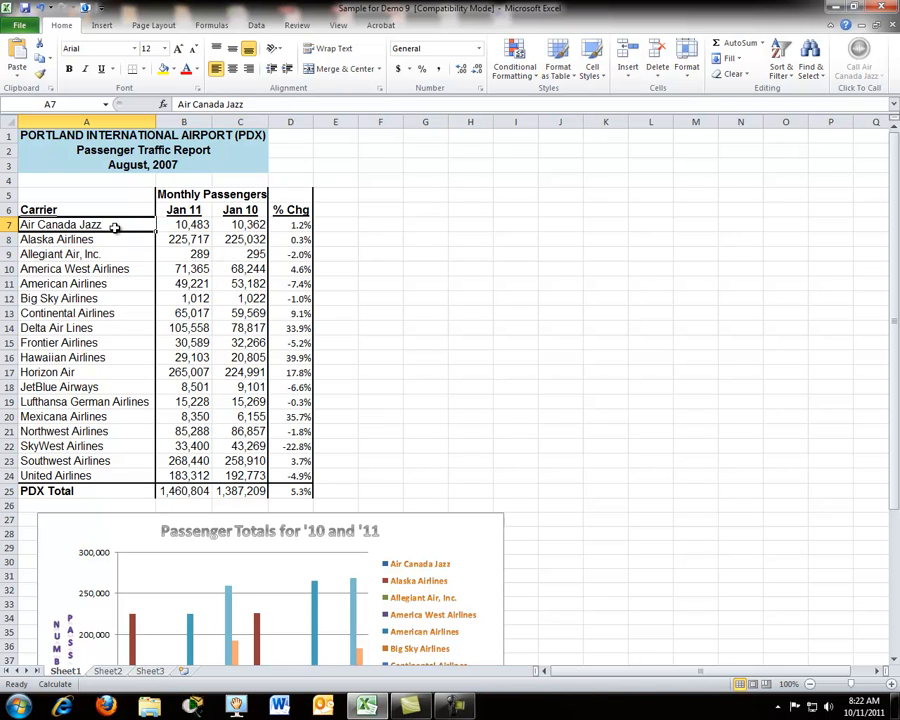
drag(115, 228, 143, 225)
key(Up)
key(Up)
key(Up)
Step: Insert an exploded 3-D pie chart from the carrier names in A7:A24 and the Jan 10 passenger values in C7:C24
drag(112, 224, 112, 473)
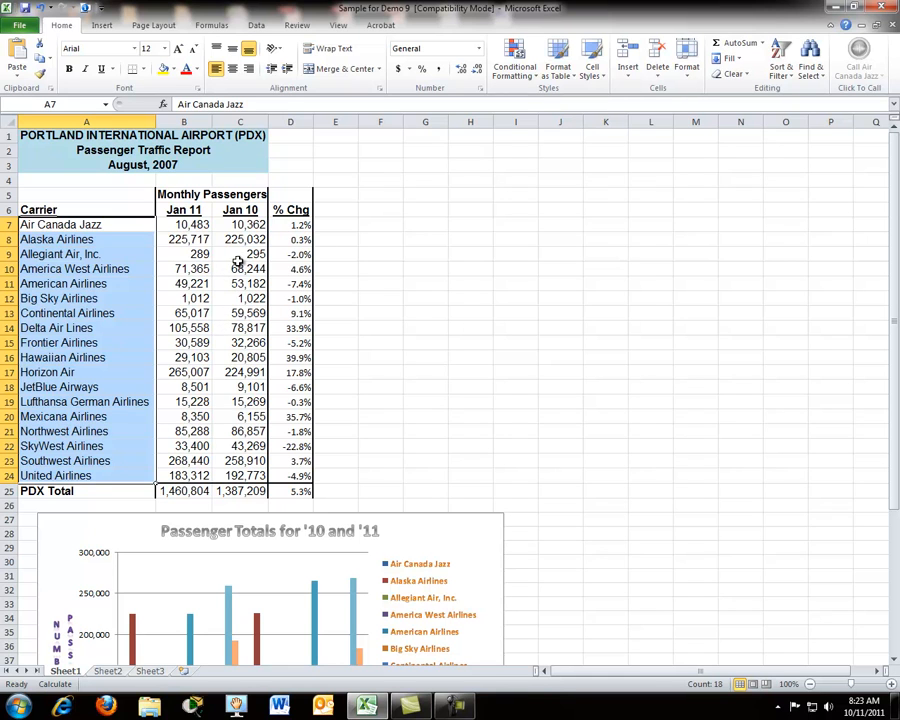
drag(243, 226, 247, 476)
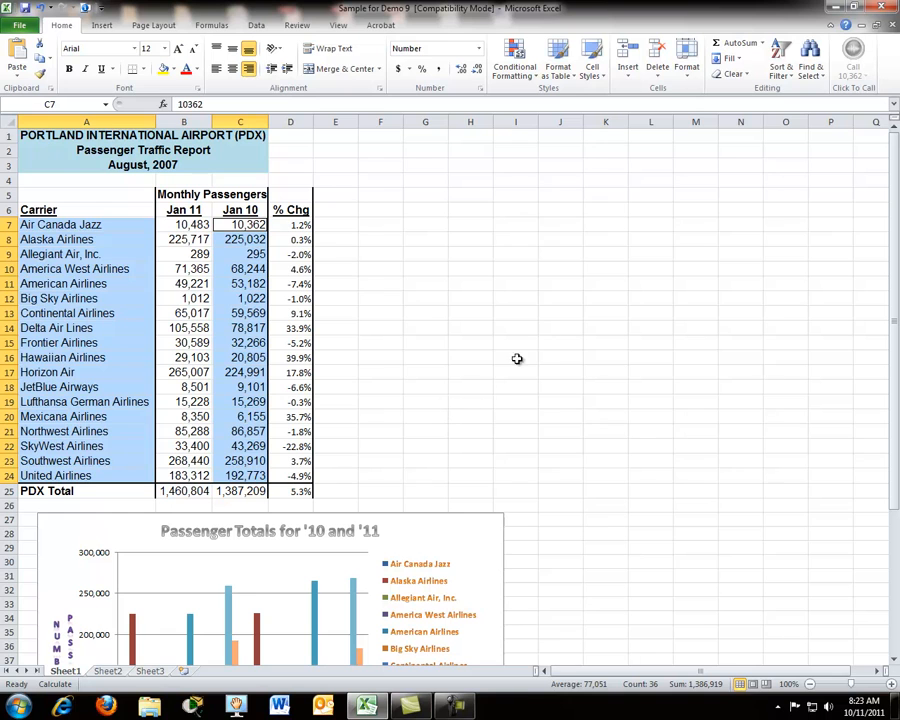
click(101, 25)
click(327, 58)
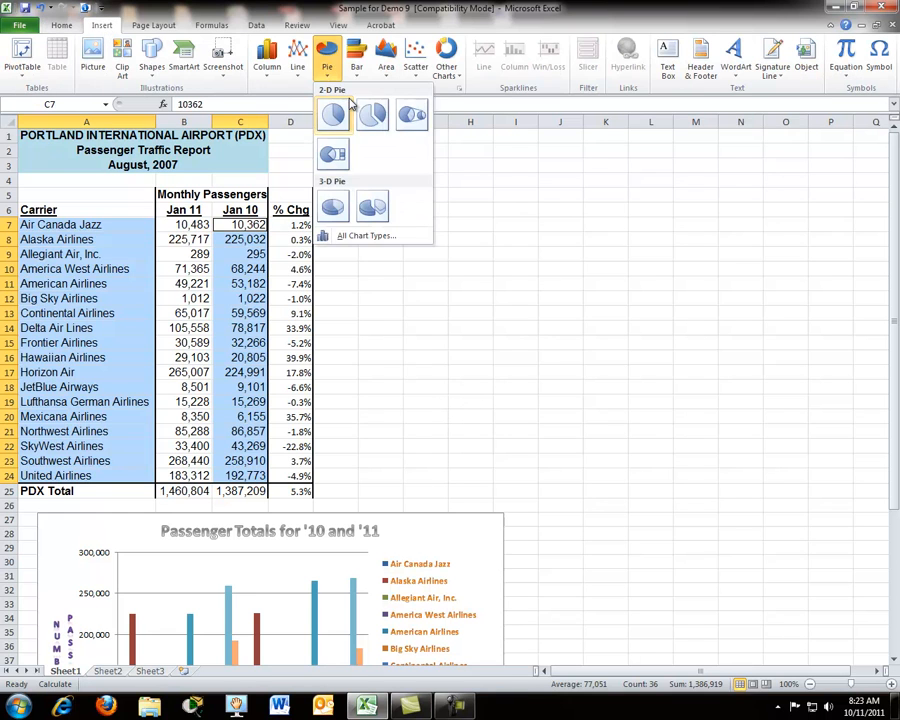
click(374, 208)
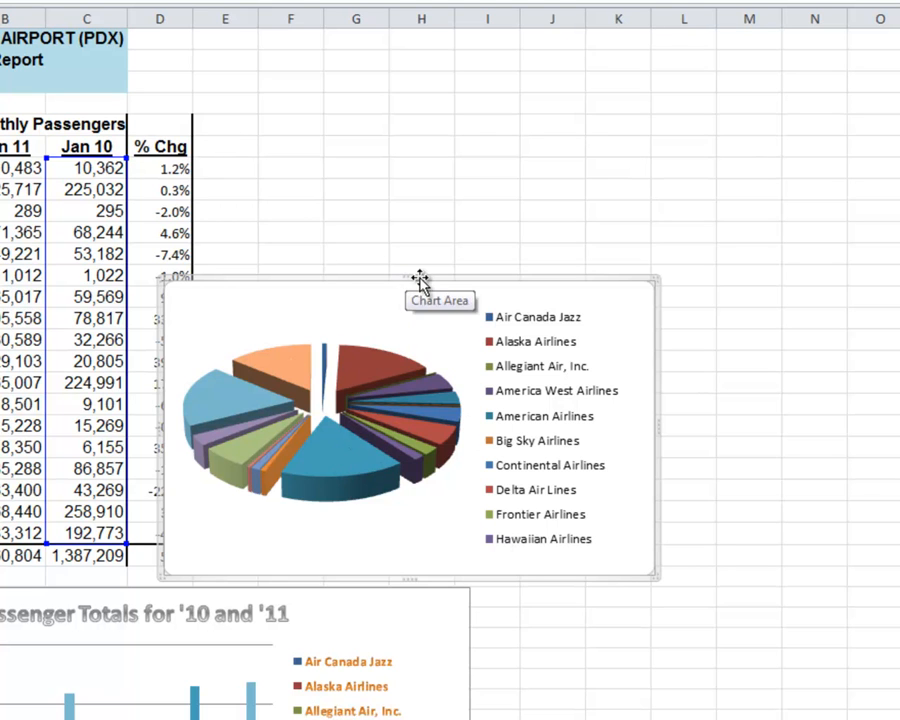
Step: Move the pie chart beside the data table and enlarge it until the legend lists every carrier through United Airlines
drag(425, 279, 466, 94)
drag(694, 394, 885, 565)
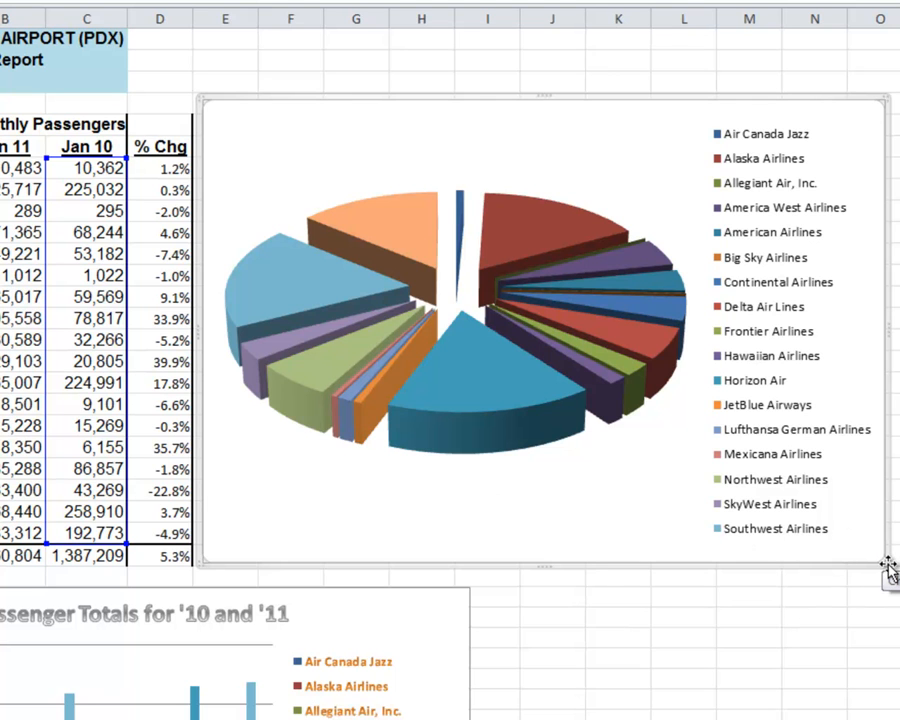
drag(885, 565, 897, 593)
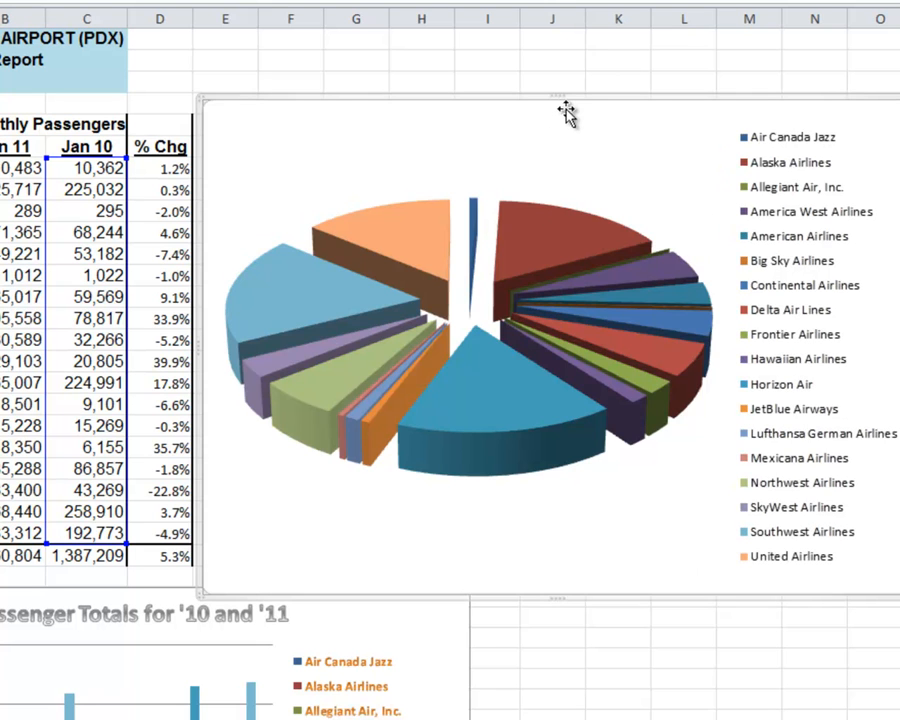
drag(571, 89, 574, 73)
Step: Apply the chart layout with a title, percentage labels and a side legend to the pie chart
mouse_move(549, 325)
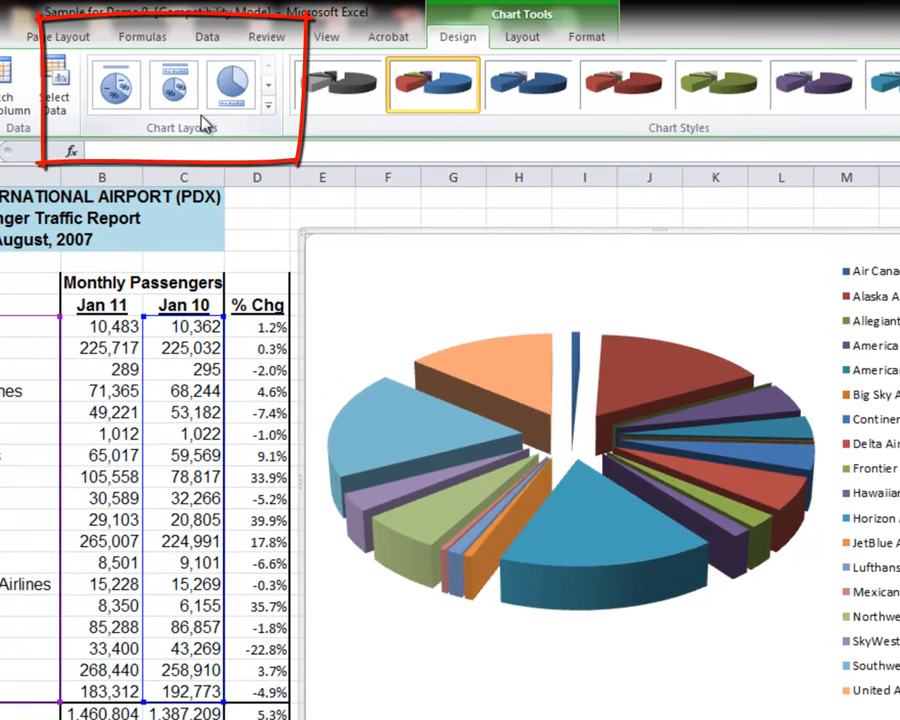
click(268, 110)
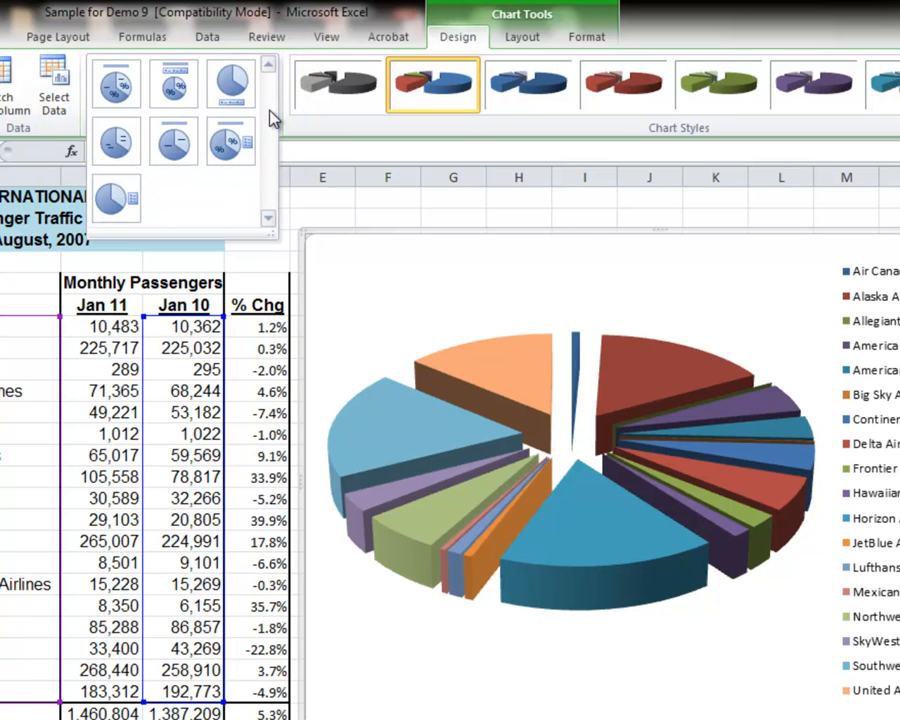
click(227, 146)
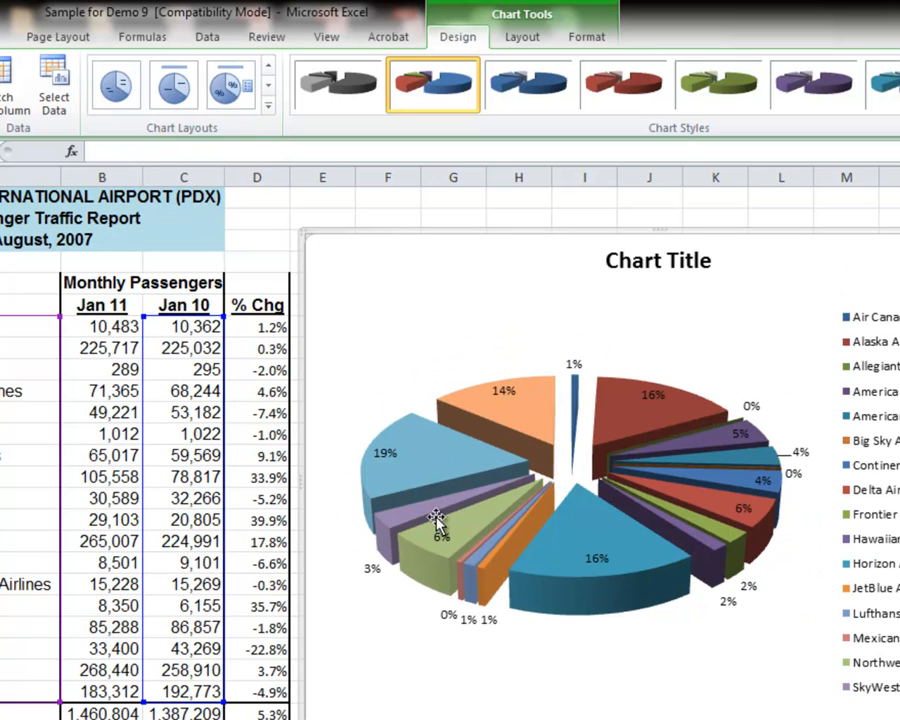
mouse_move(562, 540)
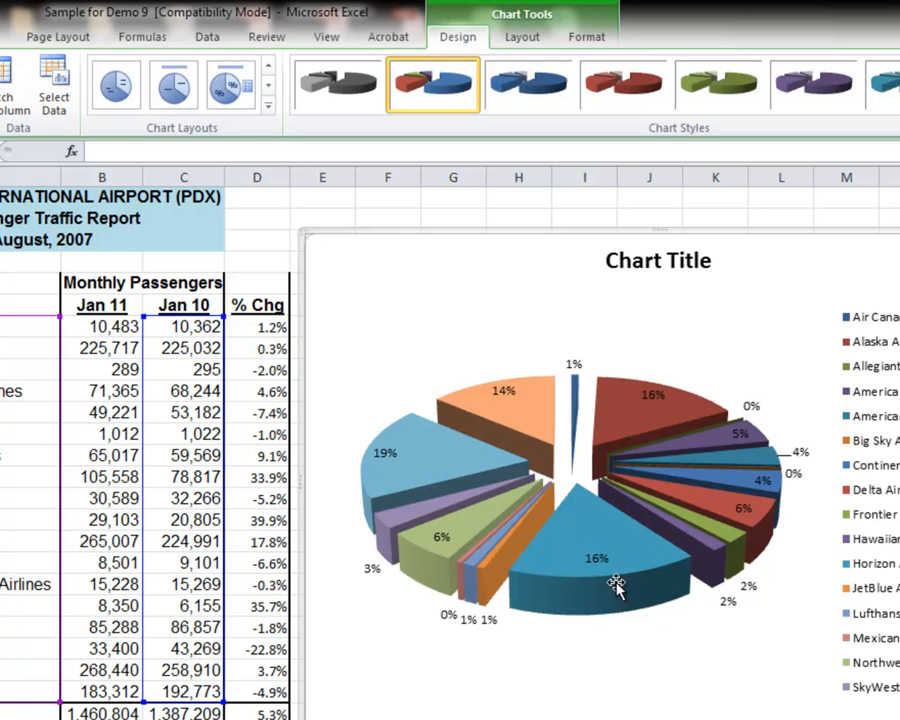
mouse_move(594, 543)
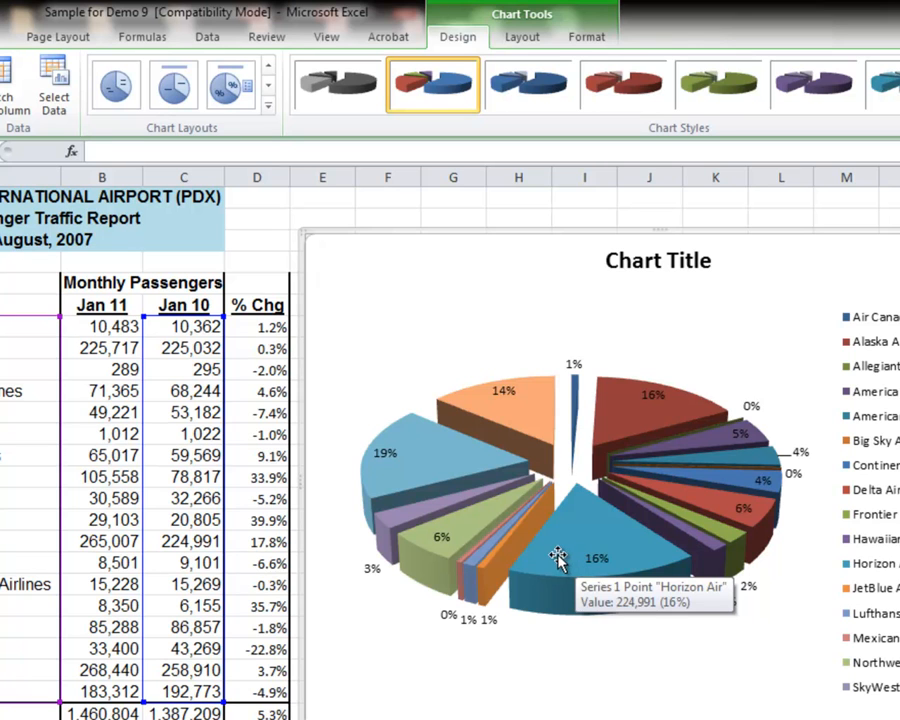
Step: Replace the pie chart's placeholder title with "Passengers for Jan '10"
click(652, 262)
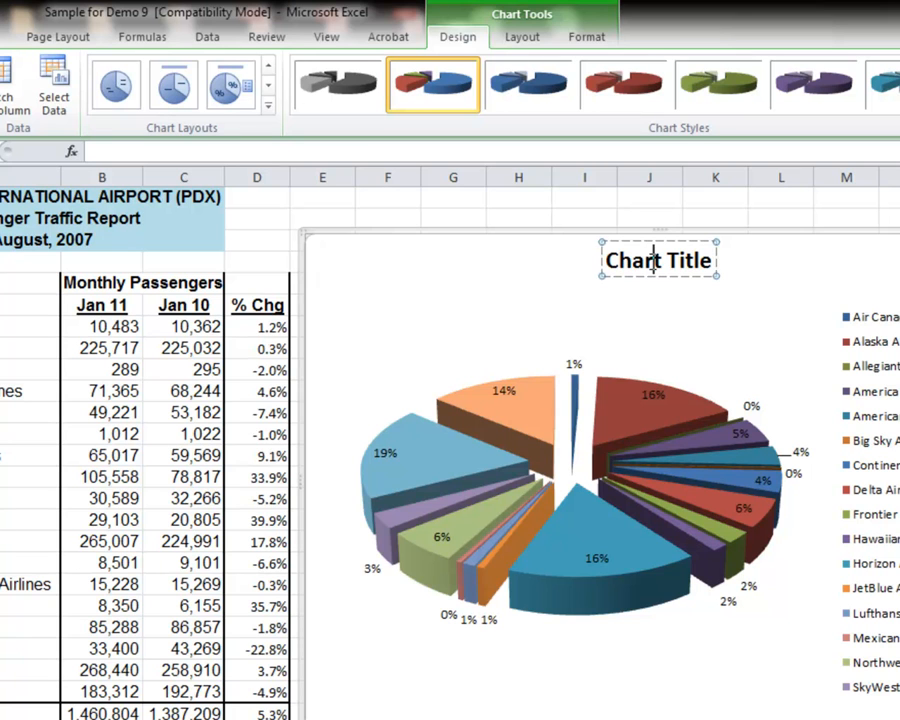
drag(610, 261, 706, 275)
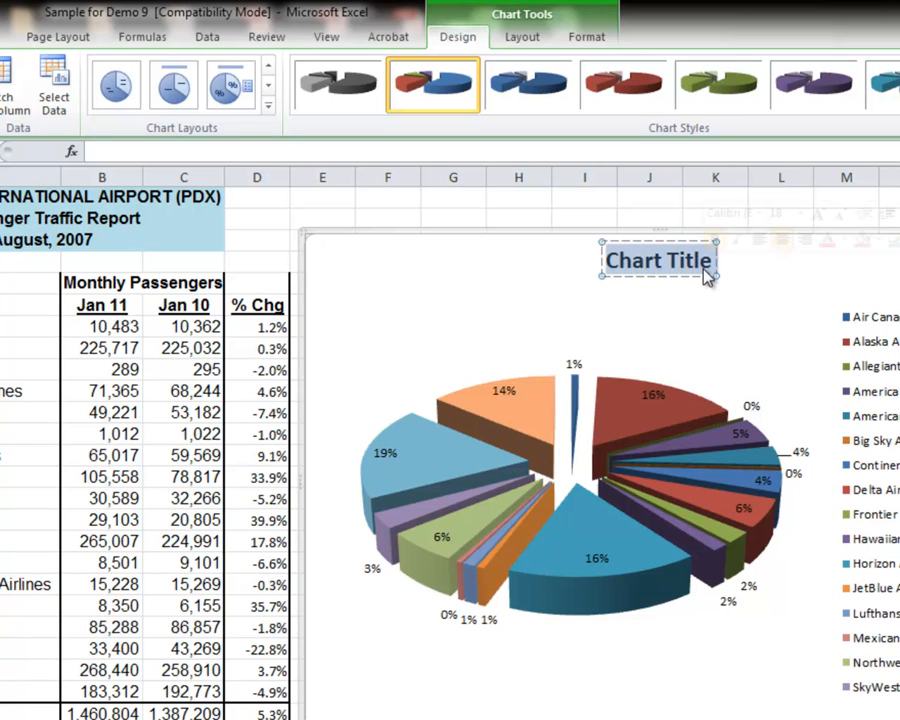
text(Pa)
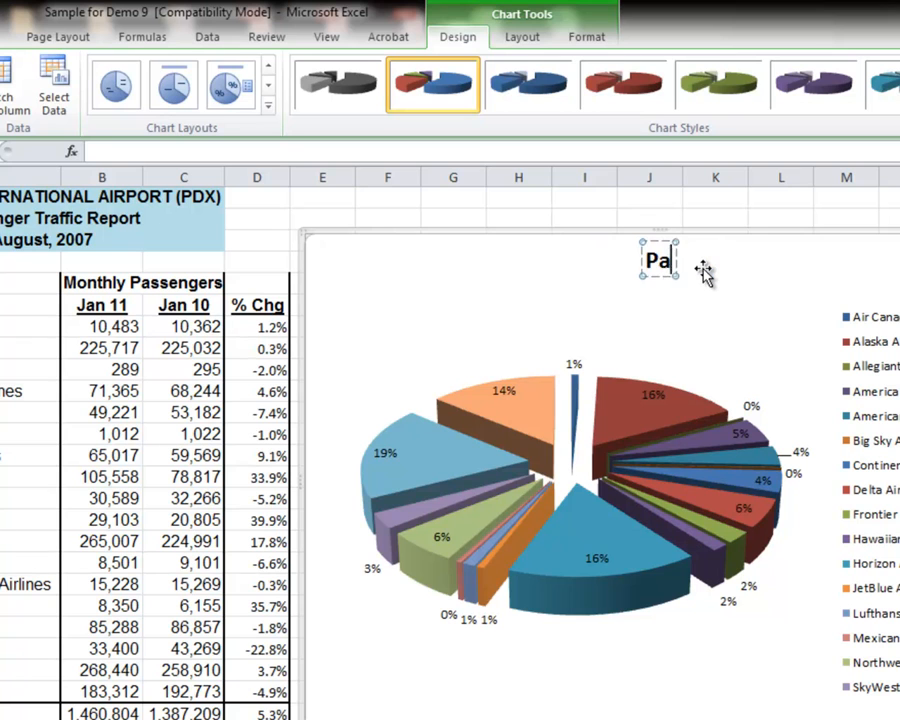
text(ssenger)
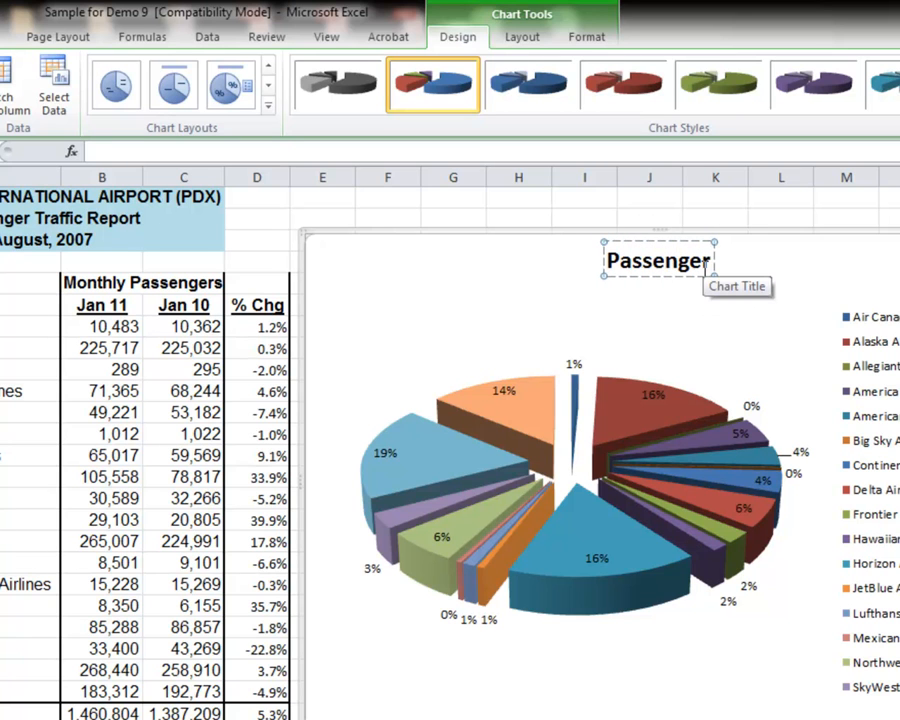
text(s for J)
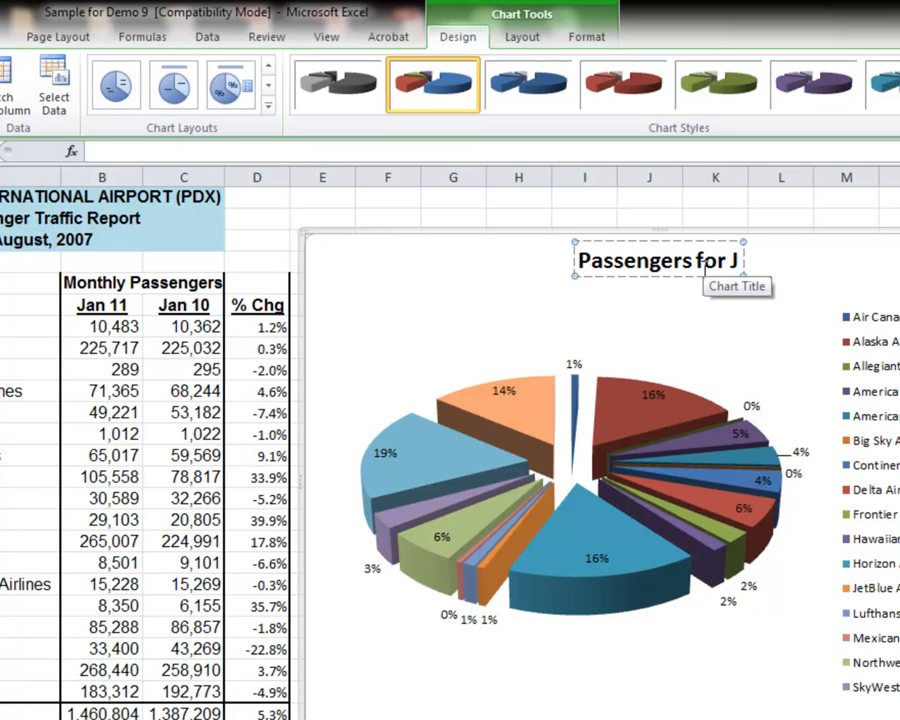
text(an '10)
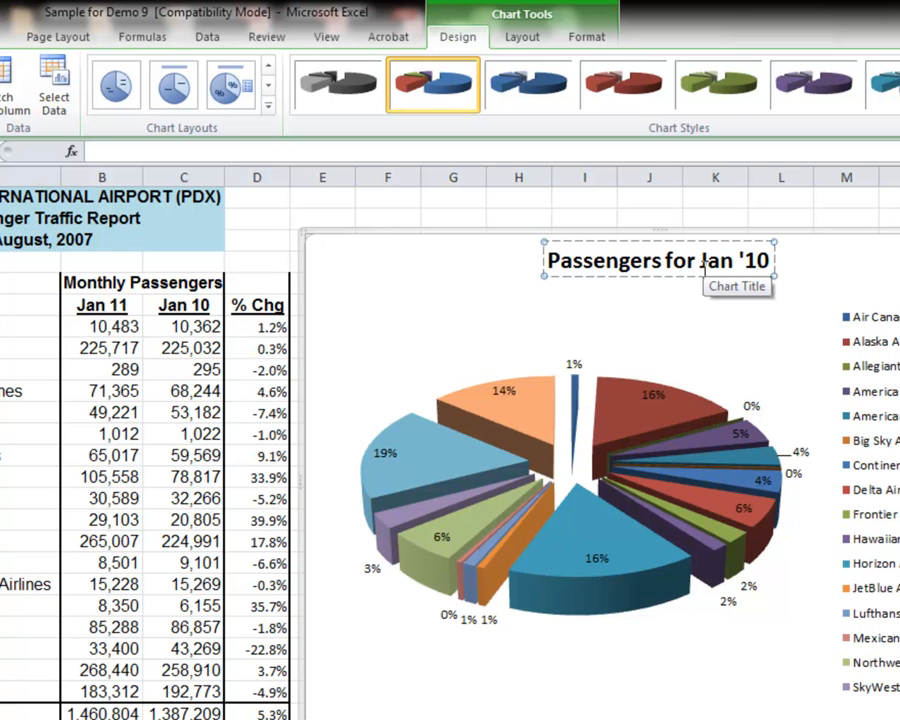
key(Return)
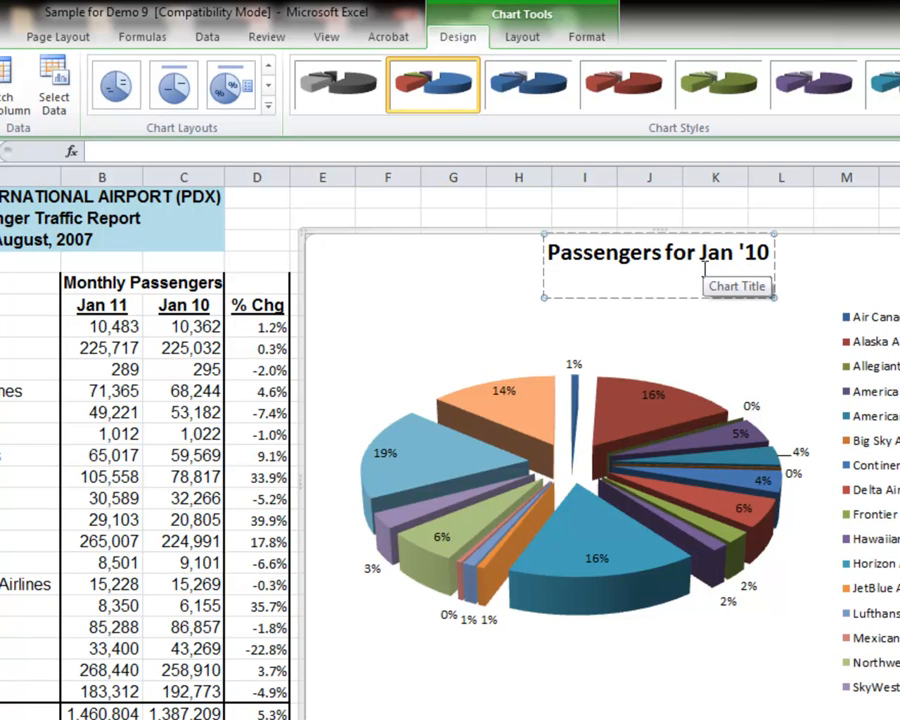
key(BackSpace)
click(590, 370)
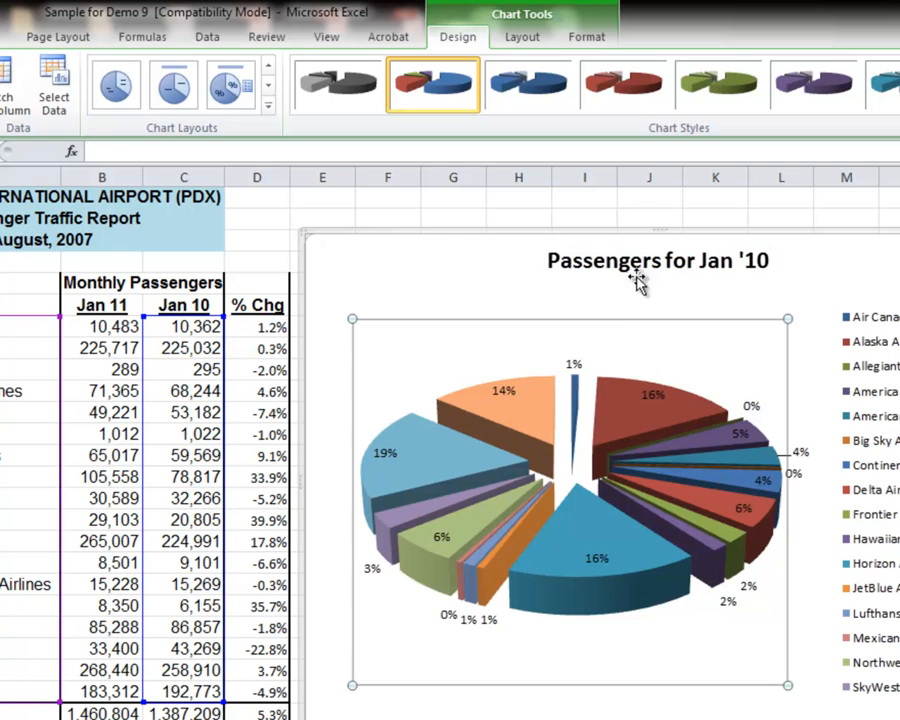
Step: Switch the pie chart to the layout that labels each slice with carrier name and percentage, without a legend
mouse_move(499, 485)
click(468, 241)
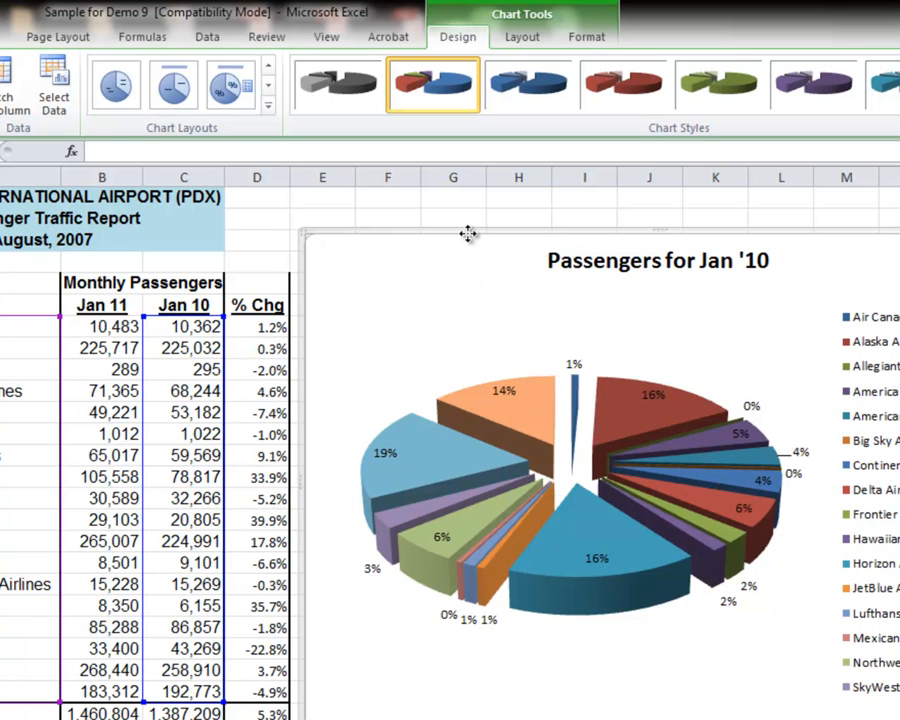
click(268, 105)
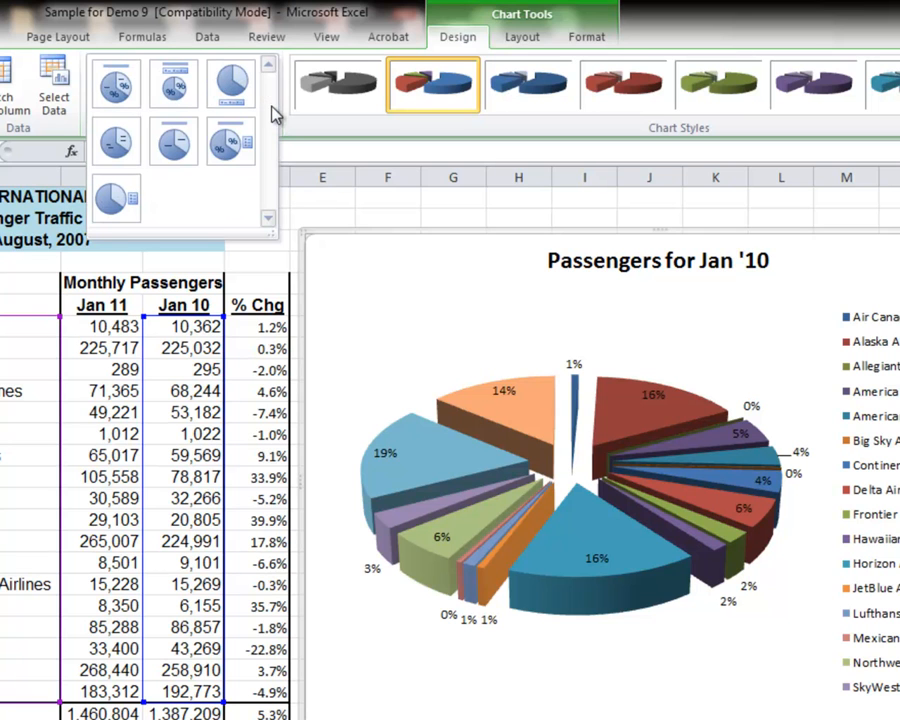
click(116, 86)
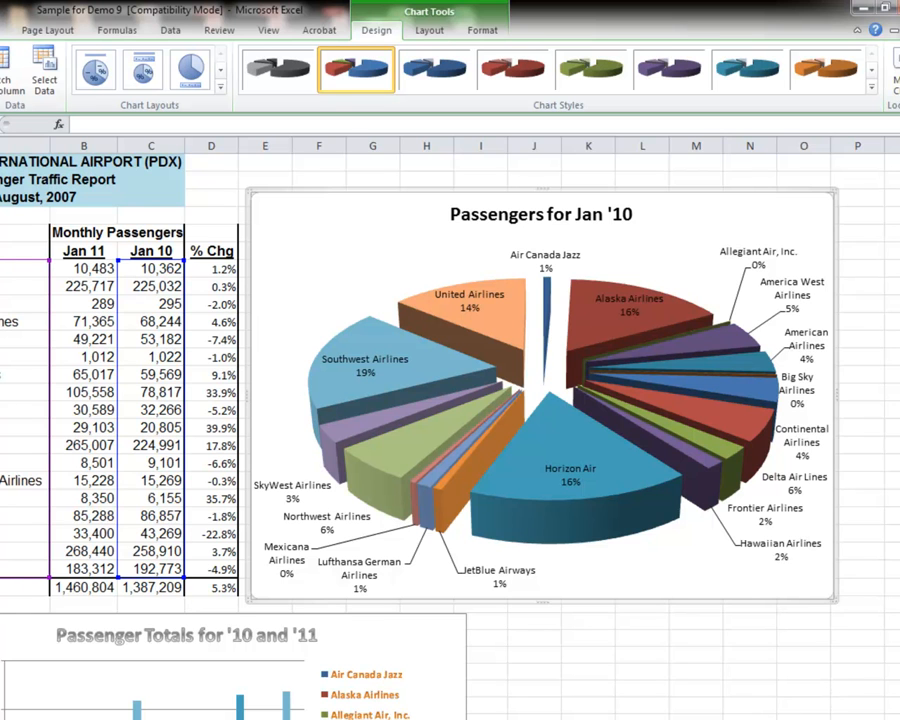
Step: Move the pie chart below the data table's rows, next to the Passenger Totals column chart, and deselect it
scroll(450, 430, up, 4)
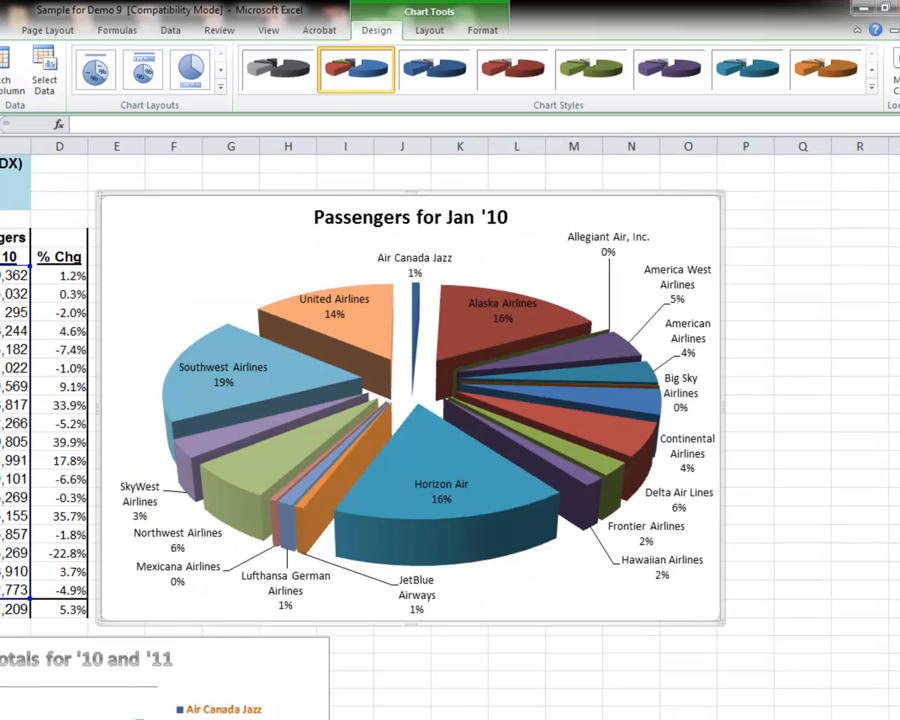
scroll(450, 430, up, 6)
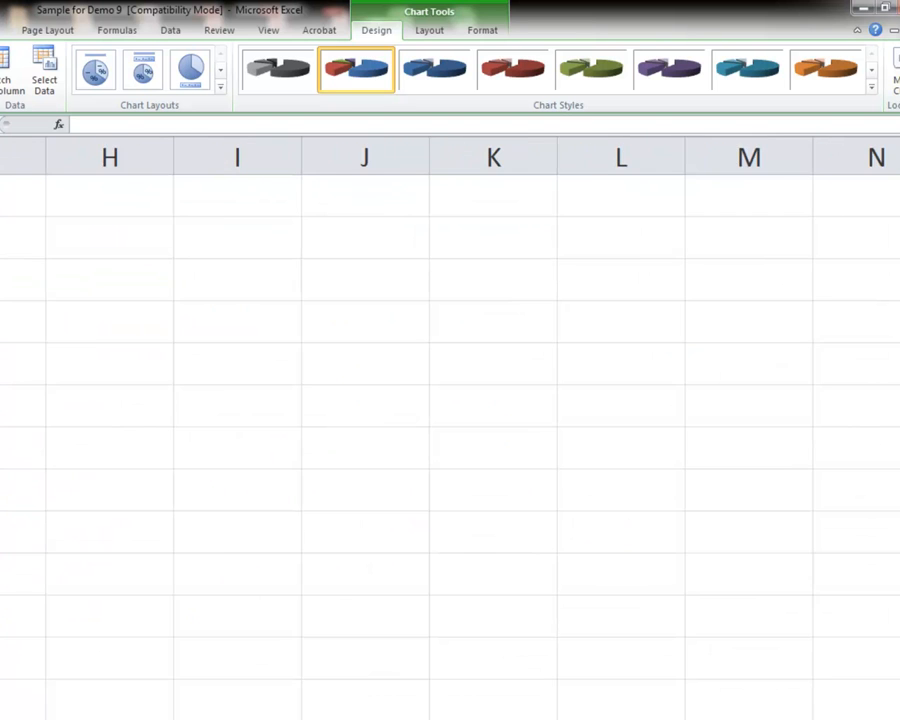
scroll(450, 430, down, 12)
scroll(543, 621, down, 2)
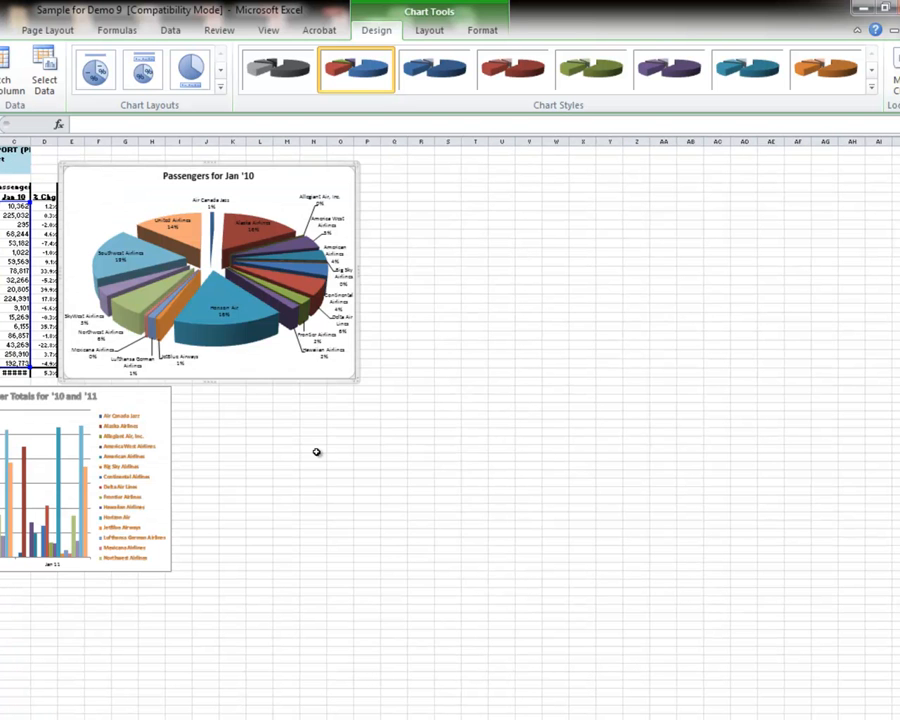
drag(220, 162, 354, 382)
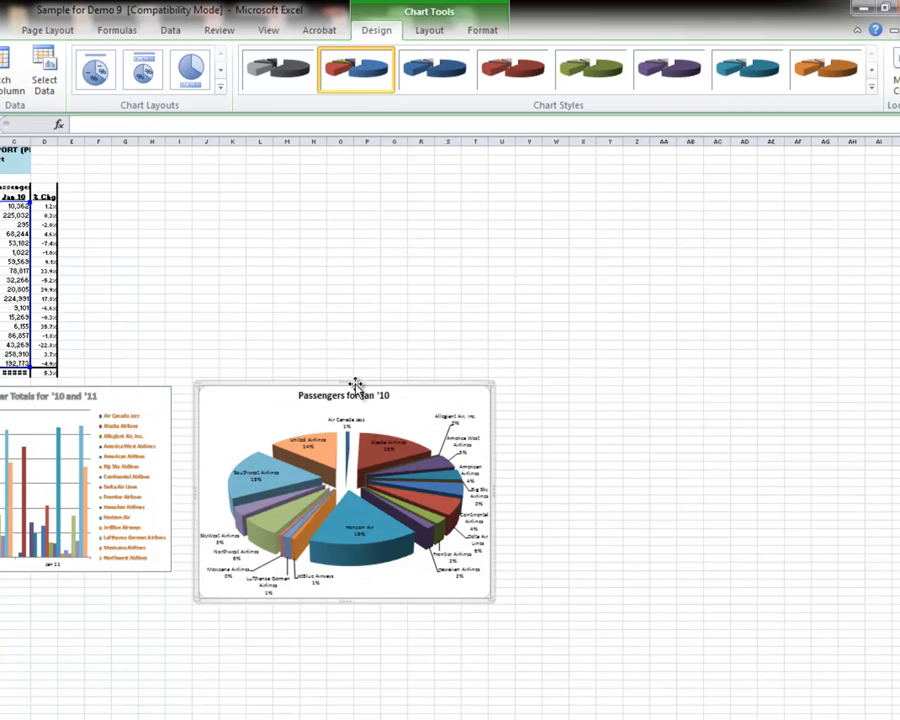
click(313, 346)
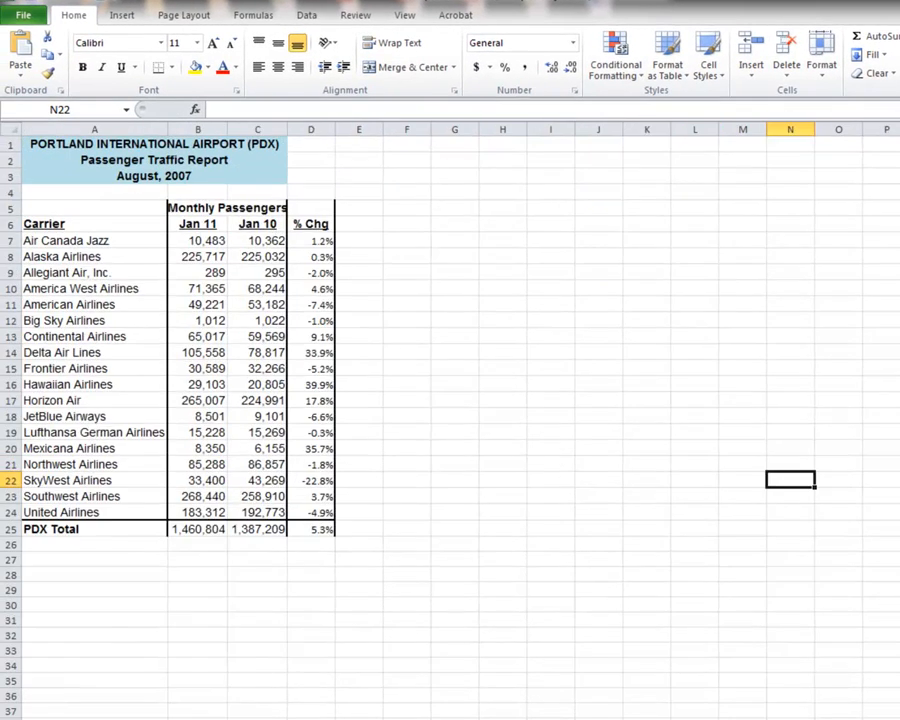
Step: Insert a 2-D clustered bar chart from the carrier names in A7:A24 and the % Chg values in D7:D24
scroll(450, 420, up, 5)
scroll(450, 420, down, 5)
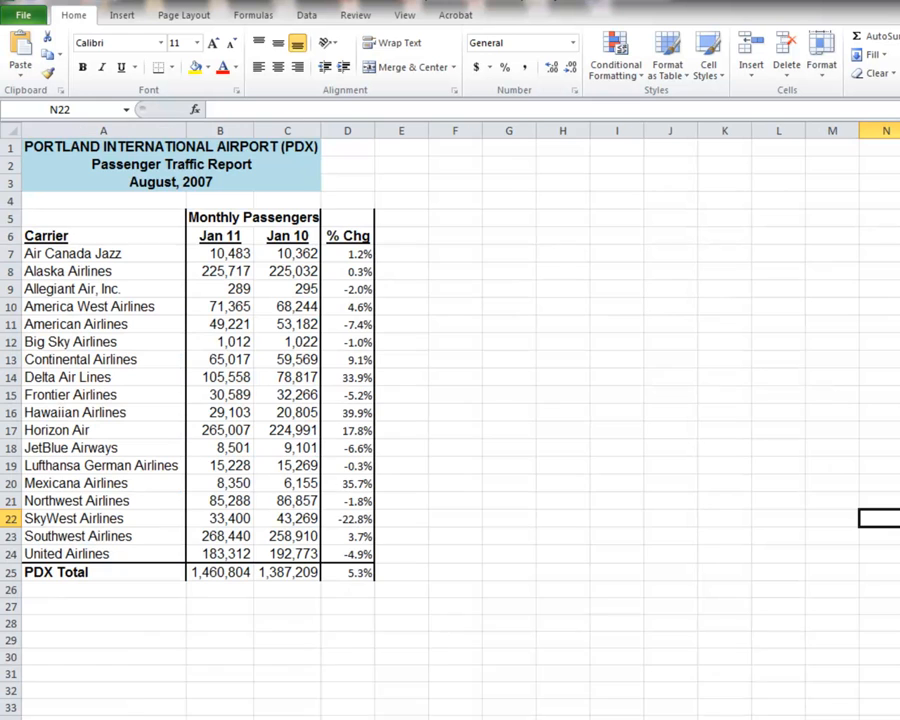
click(101, 256)
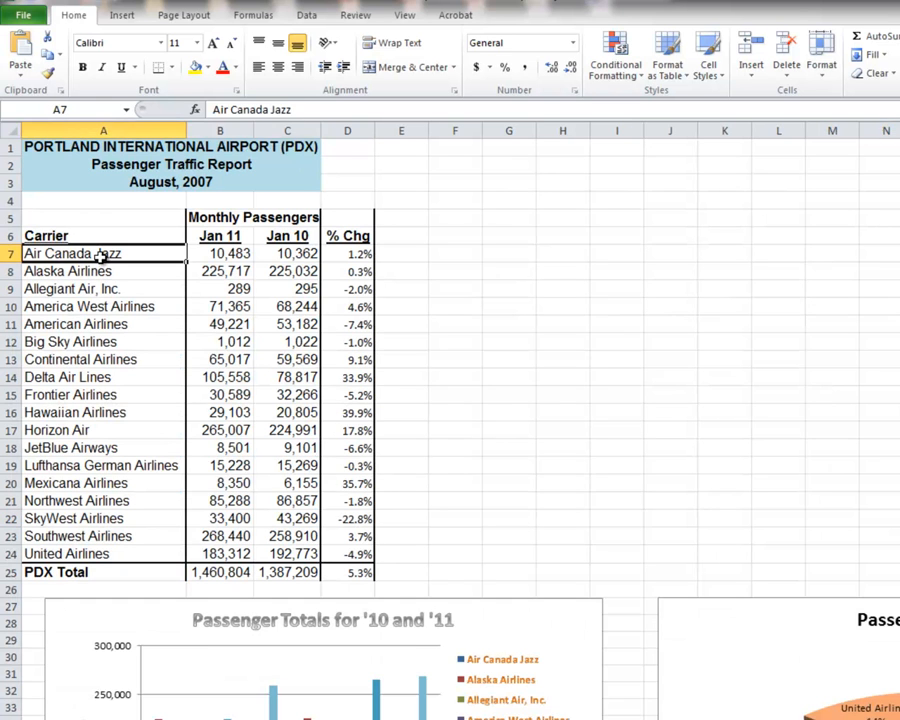
drag(101, 256, 90, 549)
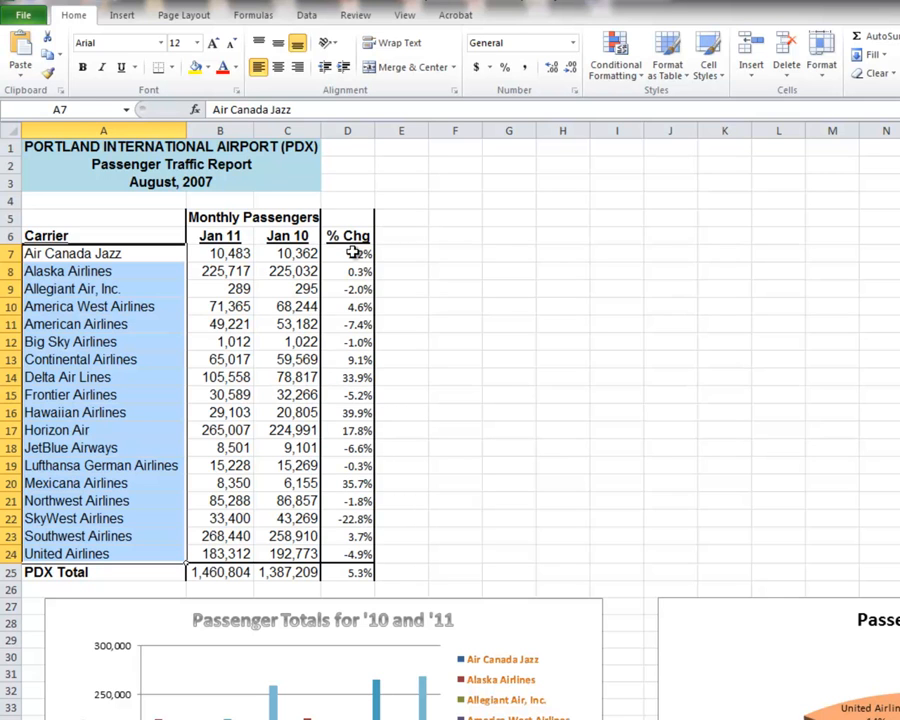
drag(353, 253, 346, 551)
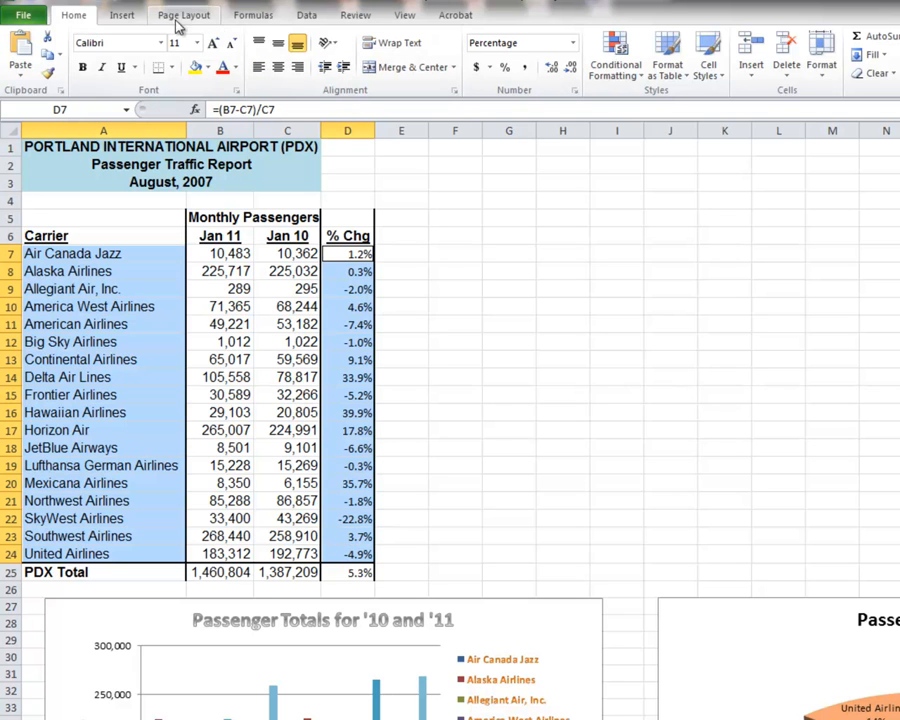
click(126, 16)
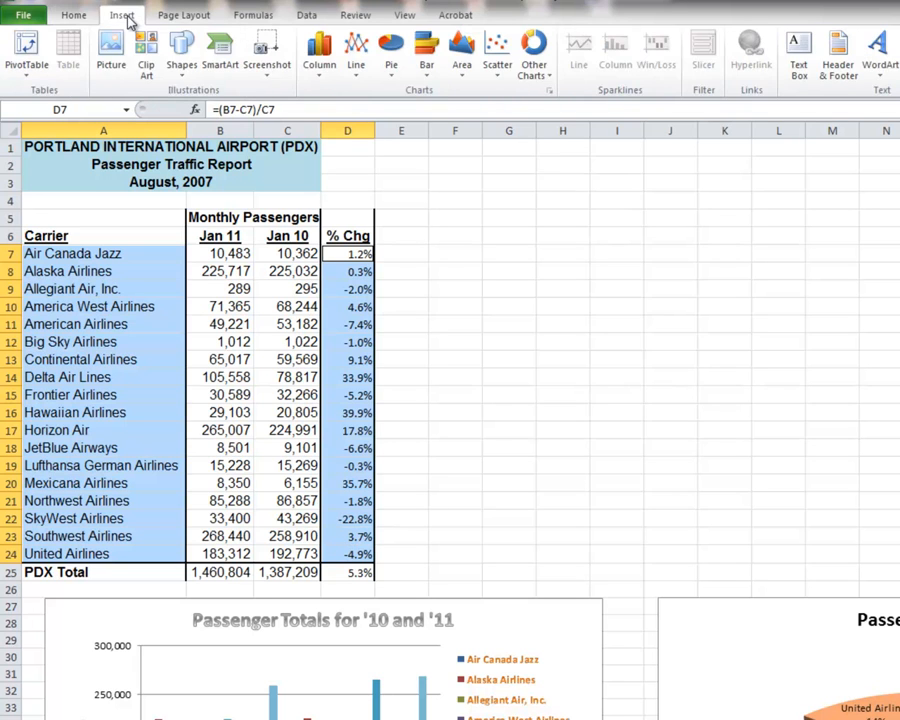
click(427, 70)
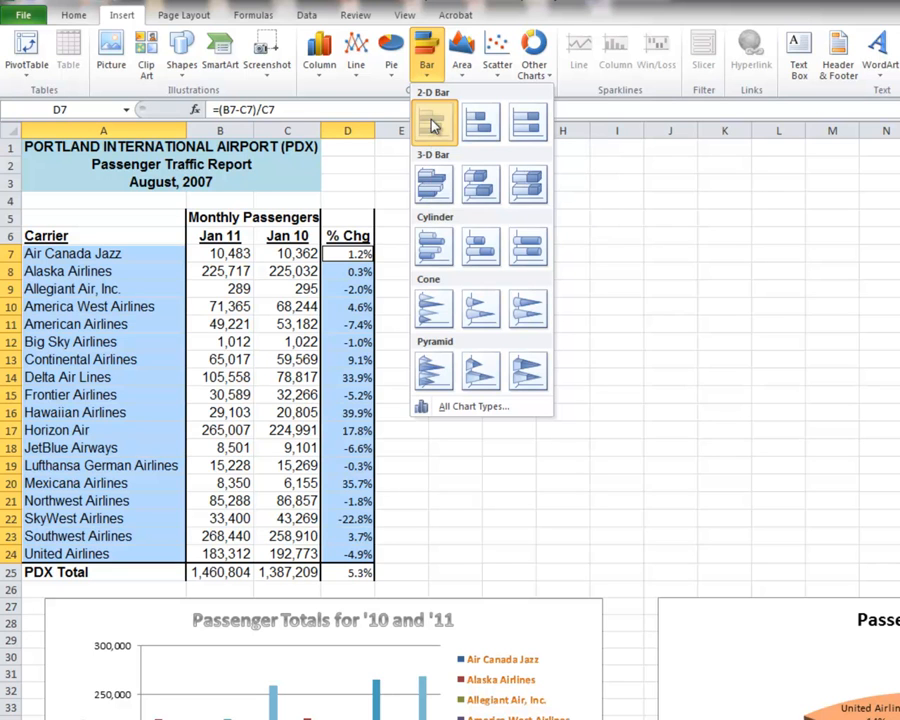
click(432, 121)
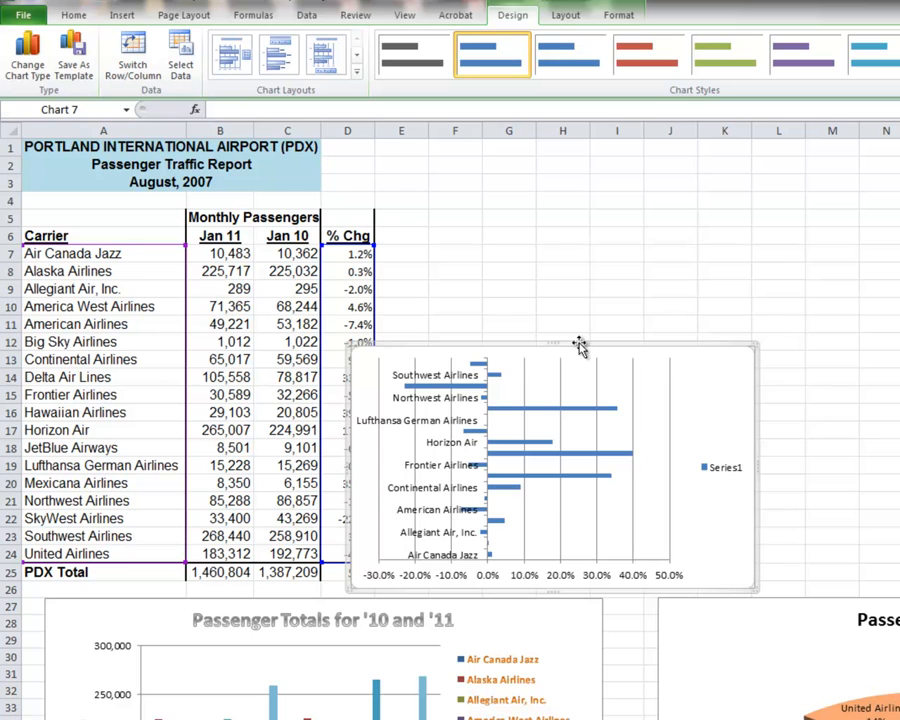
Step: Move and enlarge the bar chart to fill the space beside the data table, and delete its Series1 legend
drag(581, 342, 614, 314)
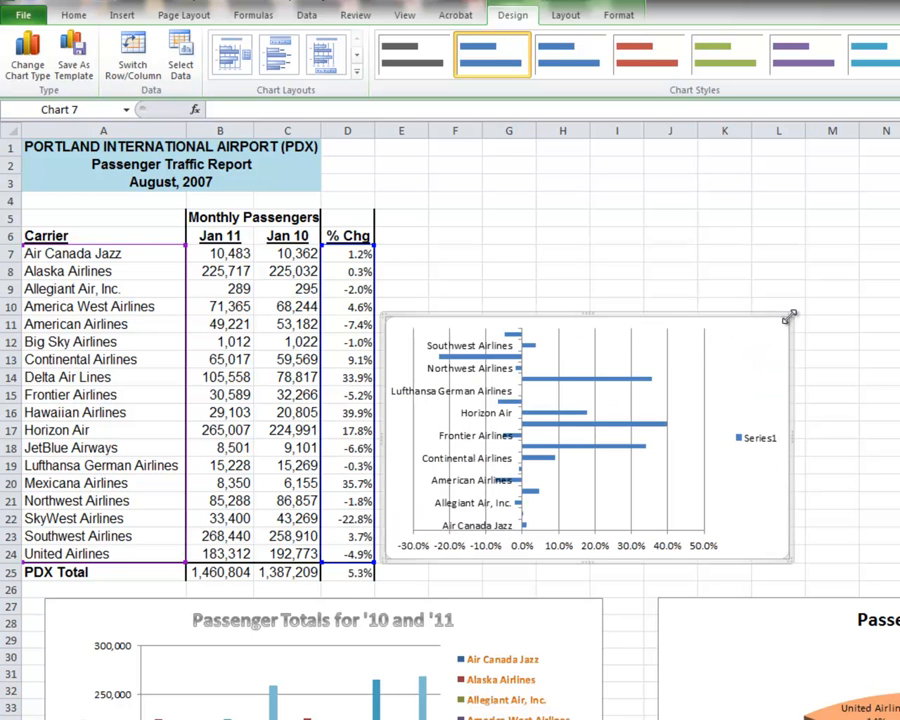
drag(790, 316, 866, 157)
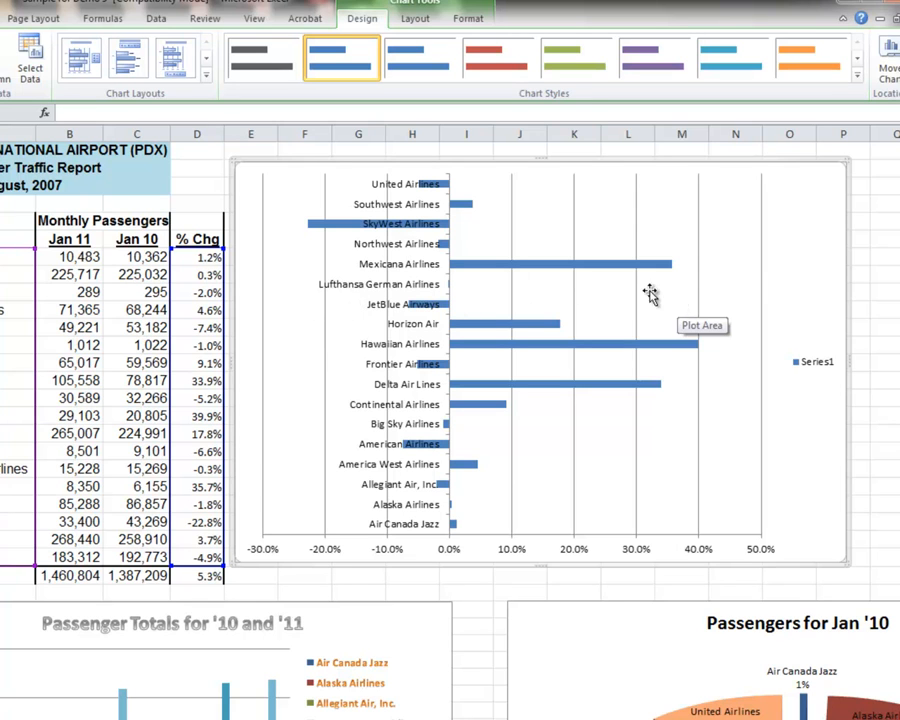
click(818, 366)
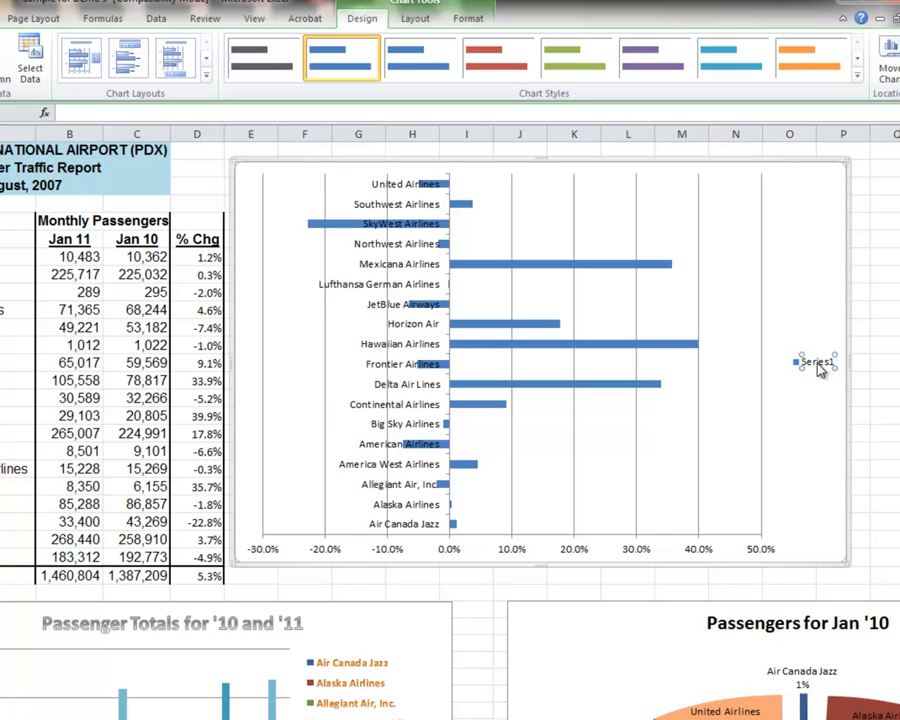
click(789, 347)
click(819, 360)
key(Delete)
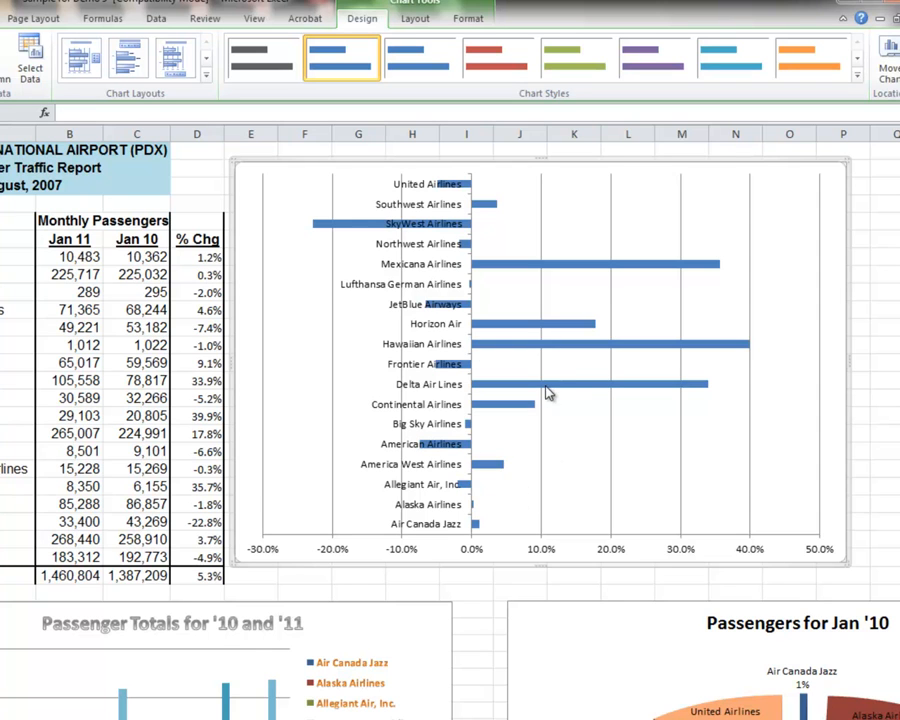
Step: Add a title above the bar chart reading "Percent Change"
click(415, 20)
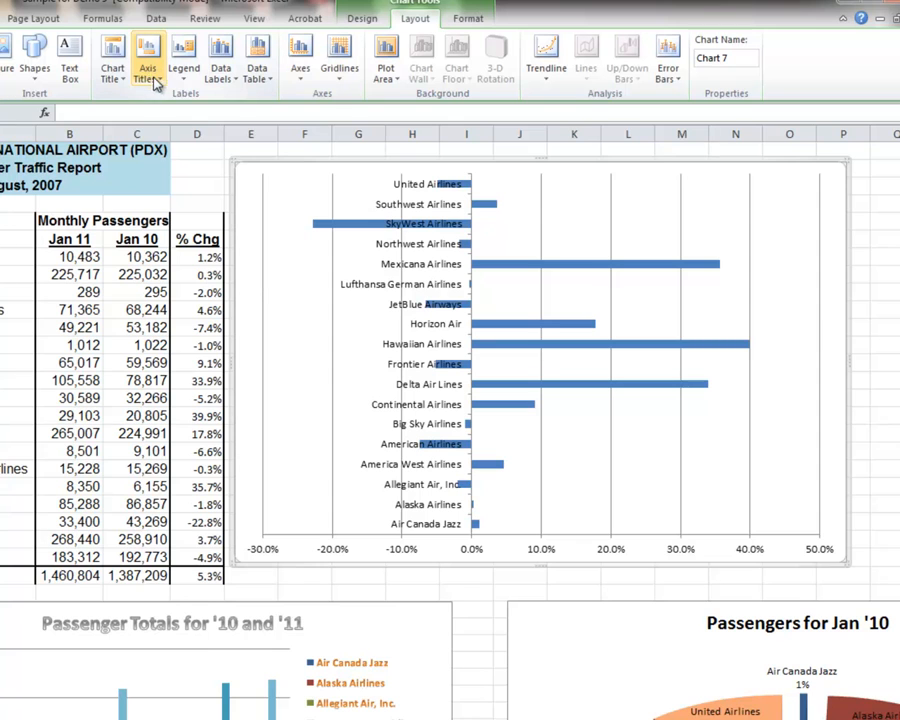
click(122, 84)
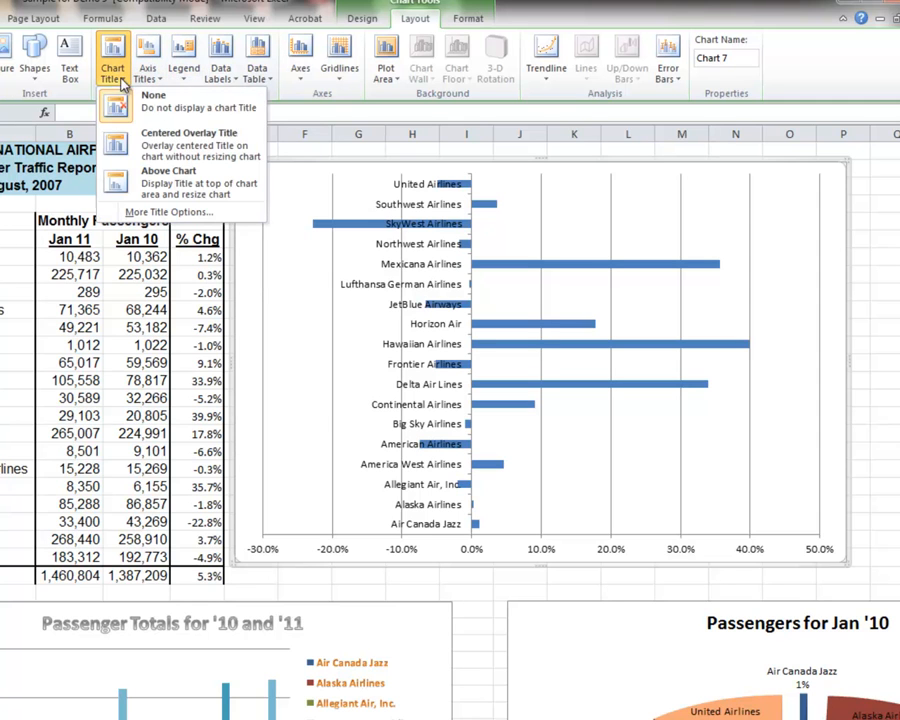
click(119, 180)
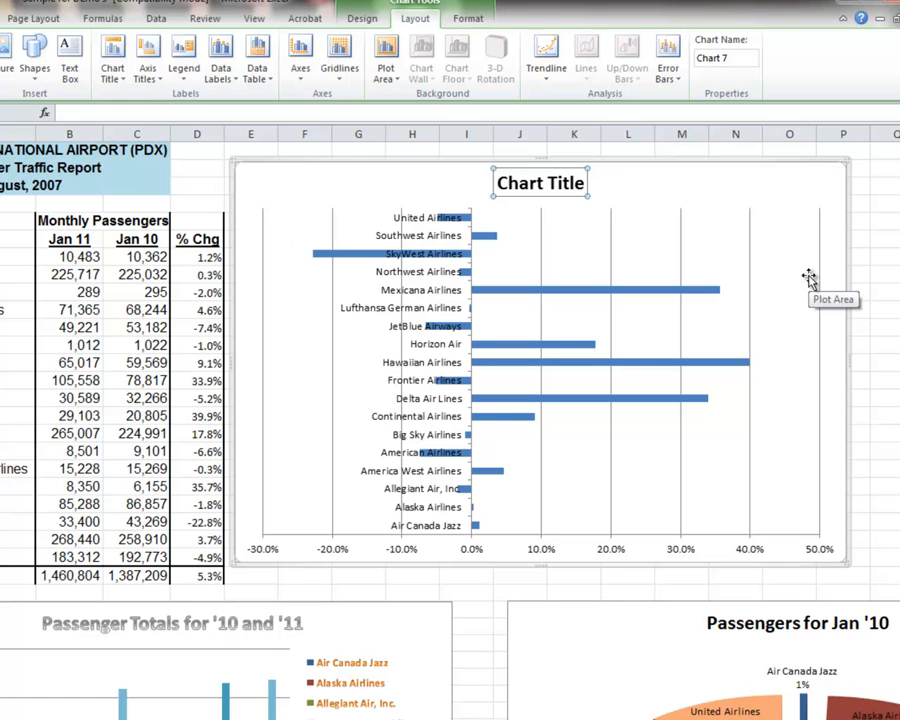
text(Percent Change)
key(Return)
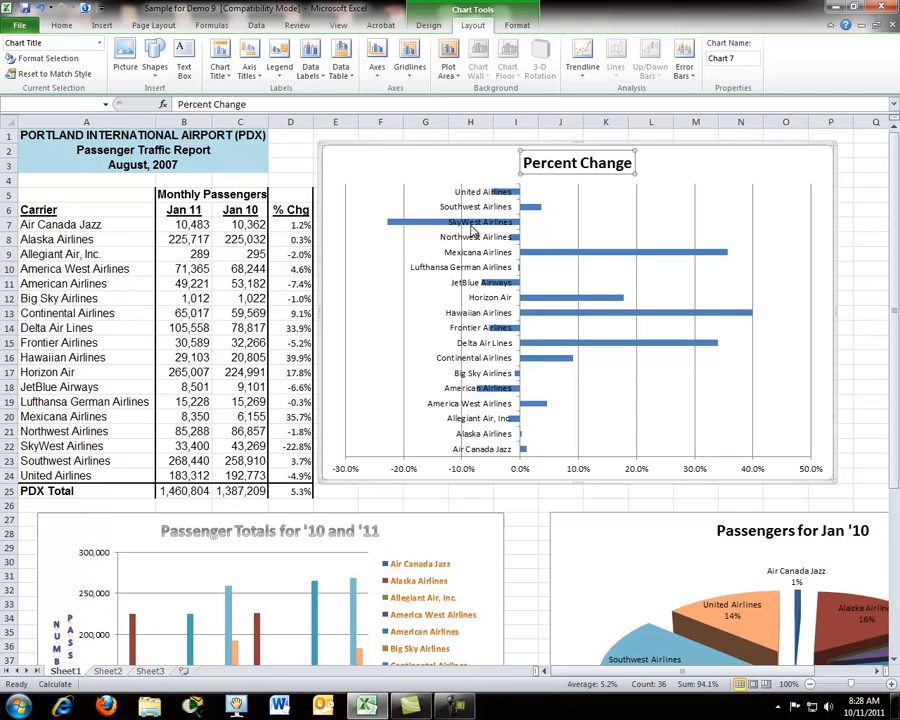
Step: Copy the Percent Change bar chart onto Sheet2 and shift the pasted copy slightly away from the sheet's corner
click(425, 143)
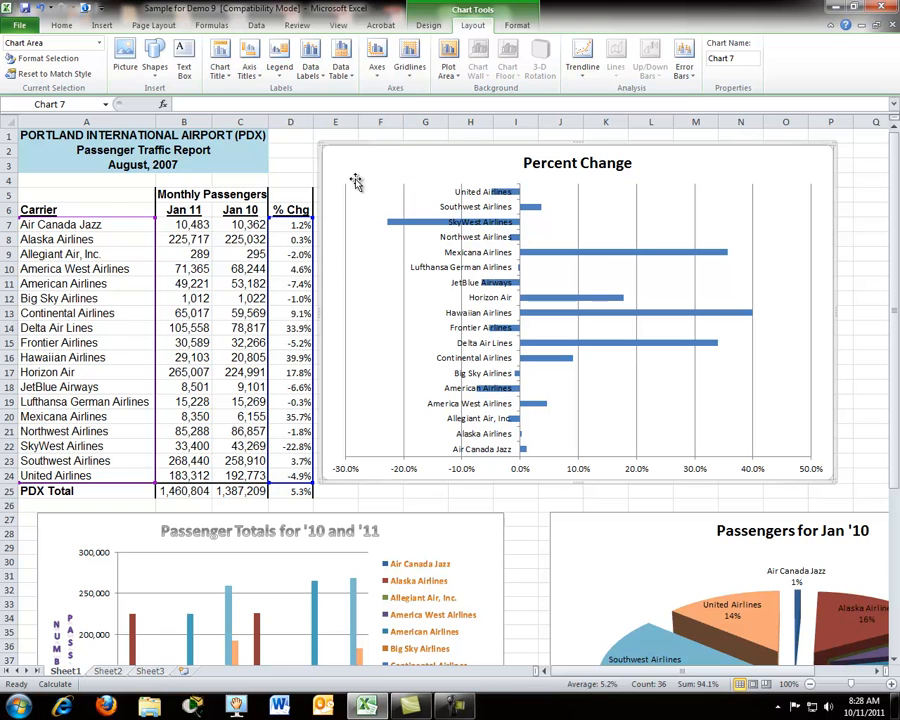
click(108, 671)
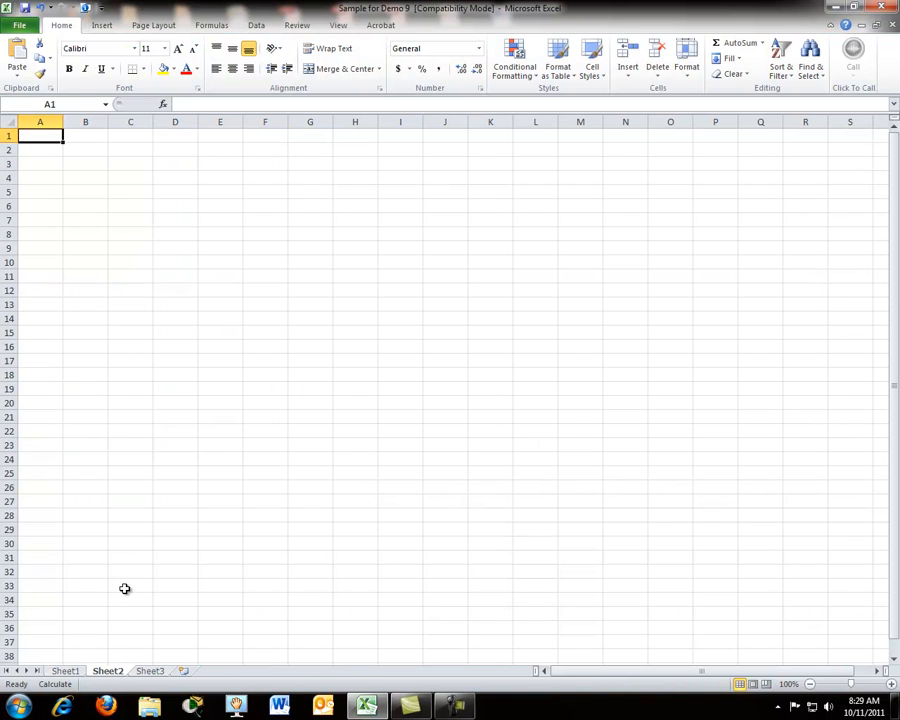
key(ctrl+v)
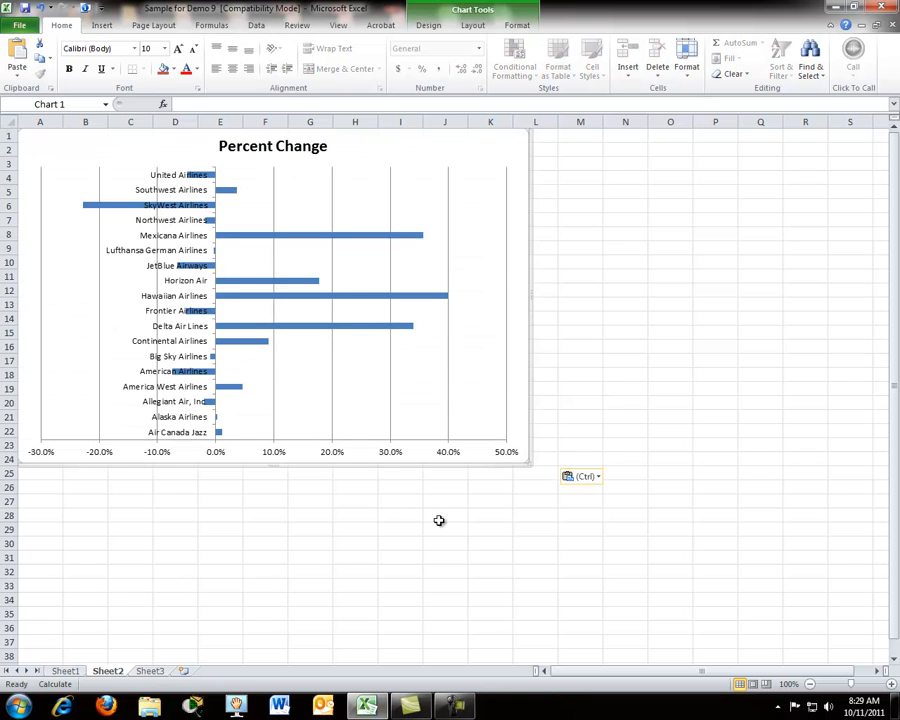
drag(377, 466, 386, 483)
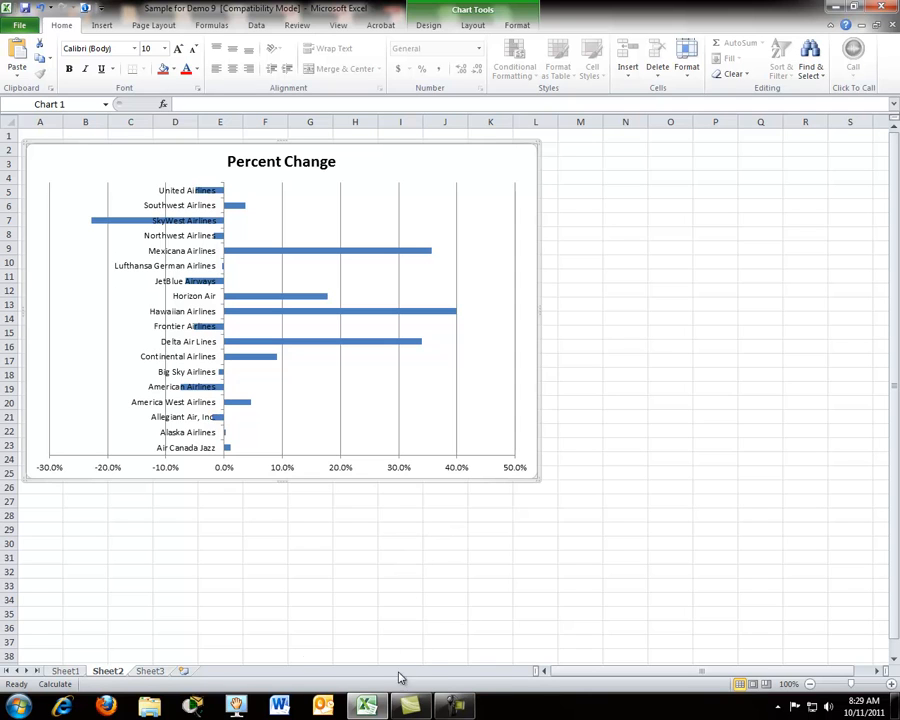
Step: Move the Percent Change bar chart from Sheet1 to its own new sheet named "Percent Change"
click(66, 671)
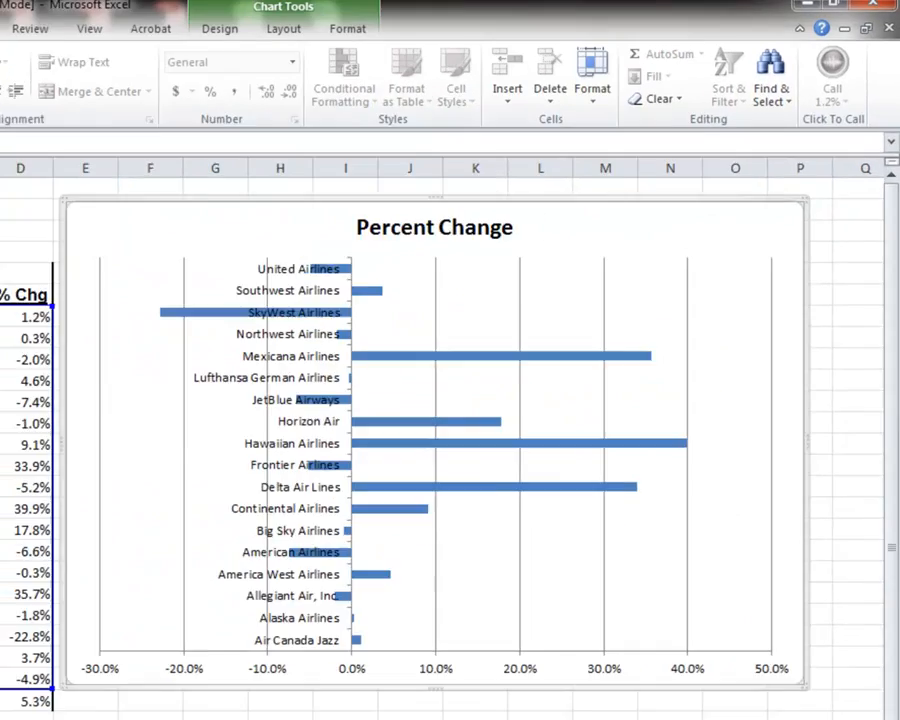
click(246, 199)
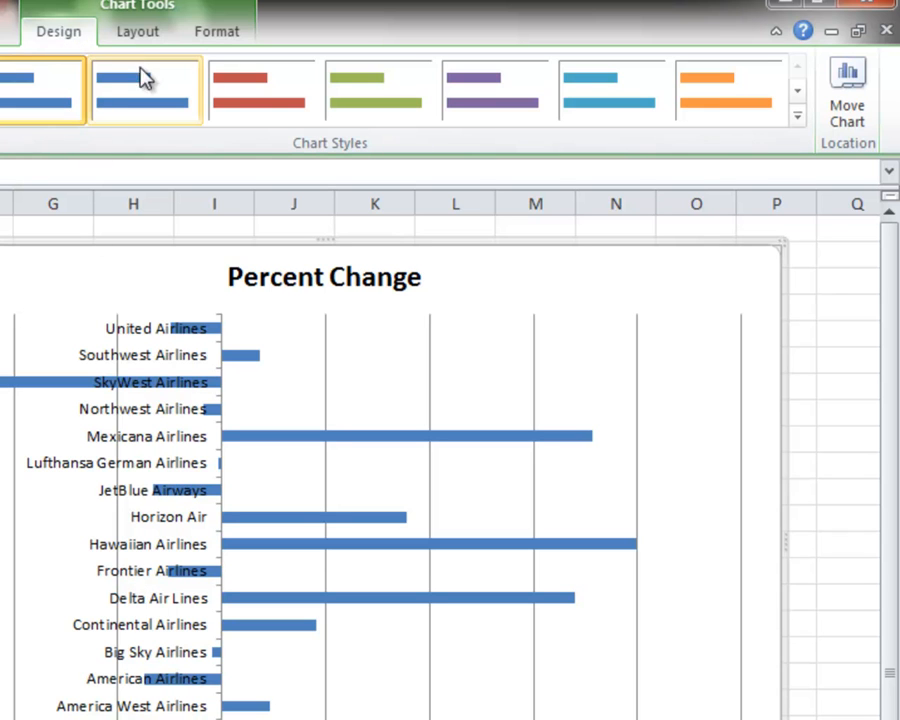
click(853, 84)
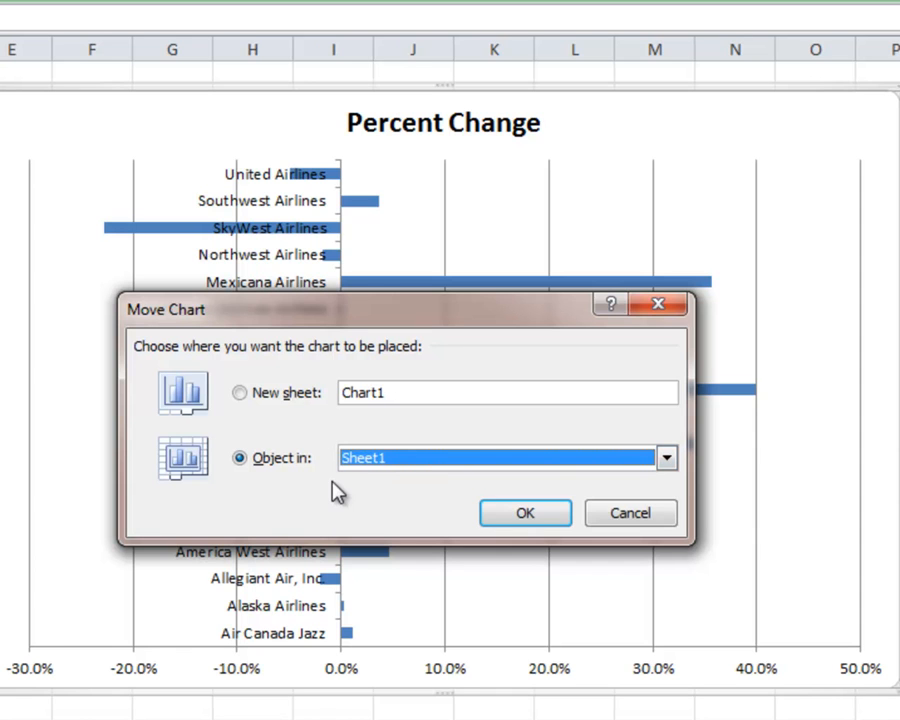
click(405, 460)
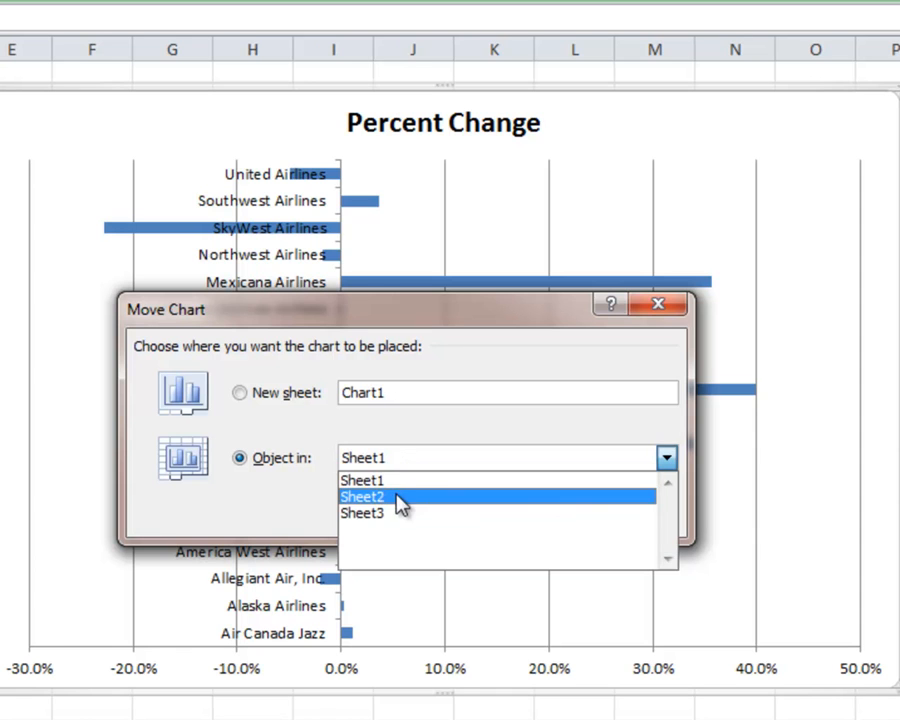
click(405, 481)
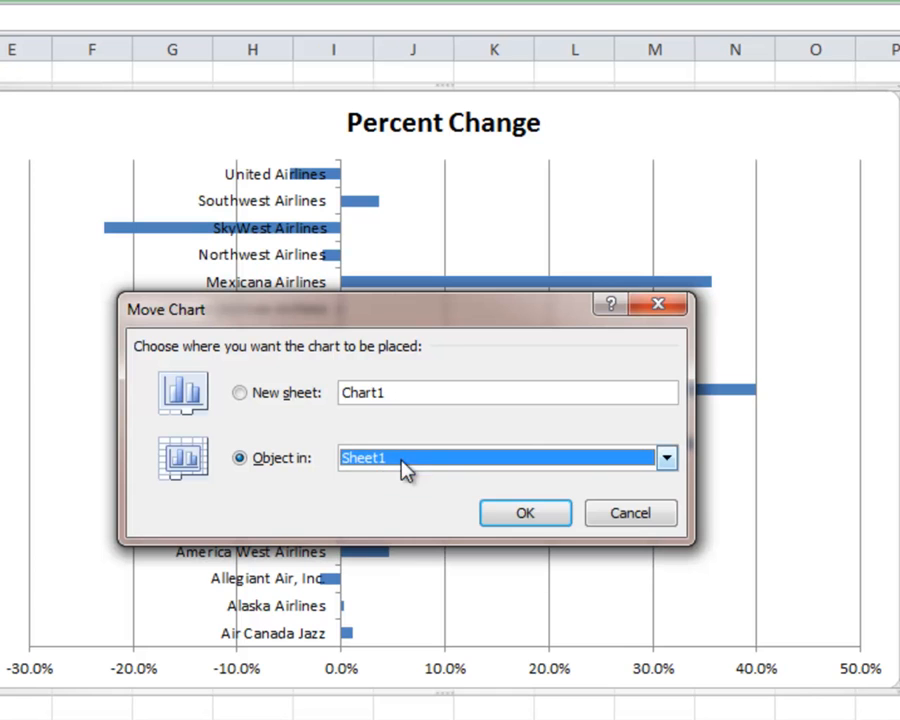
click(241, 394)
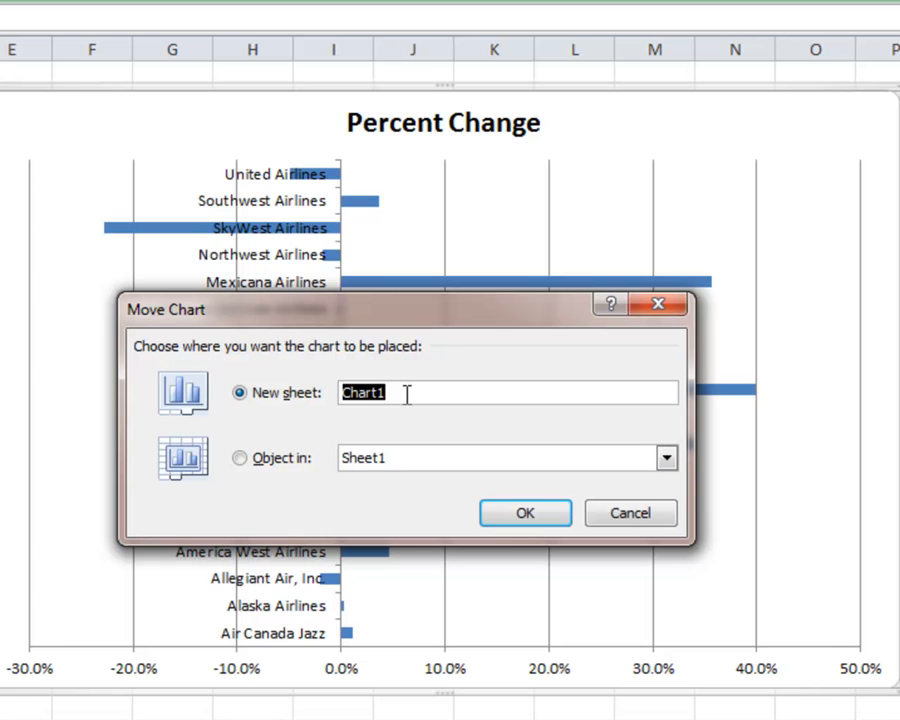
text(Percent)
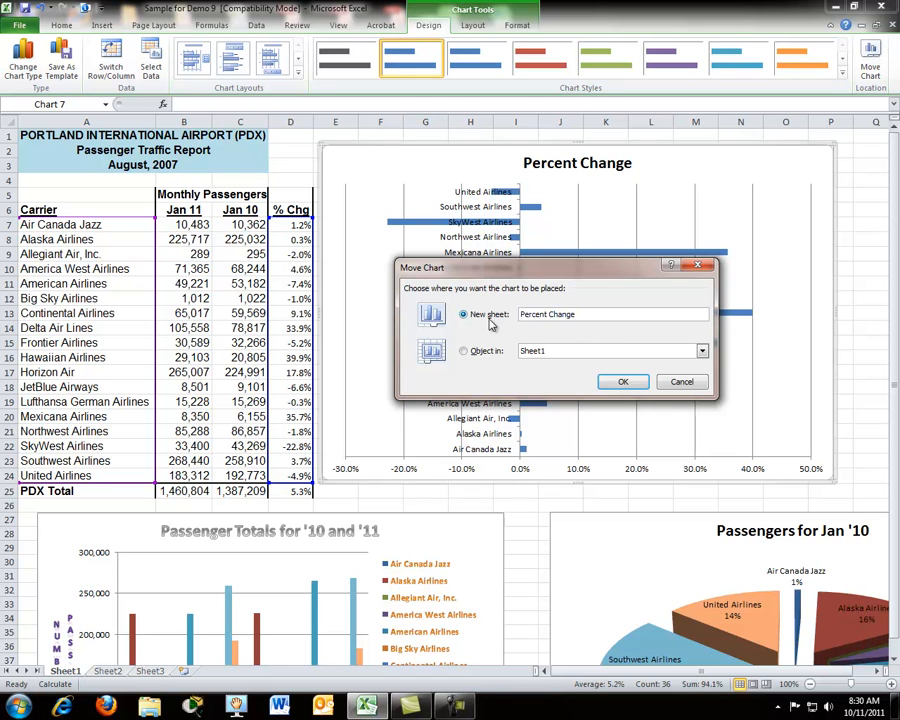
click(624, 383)
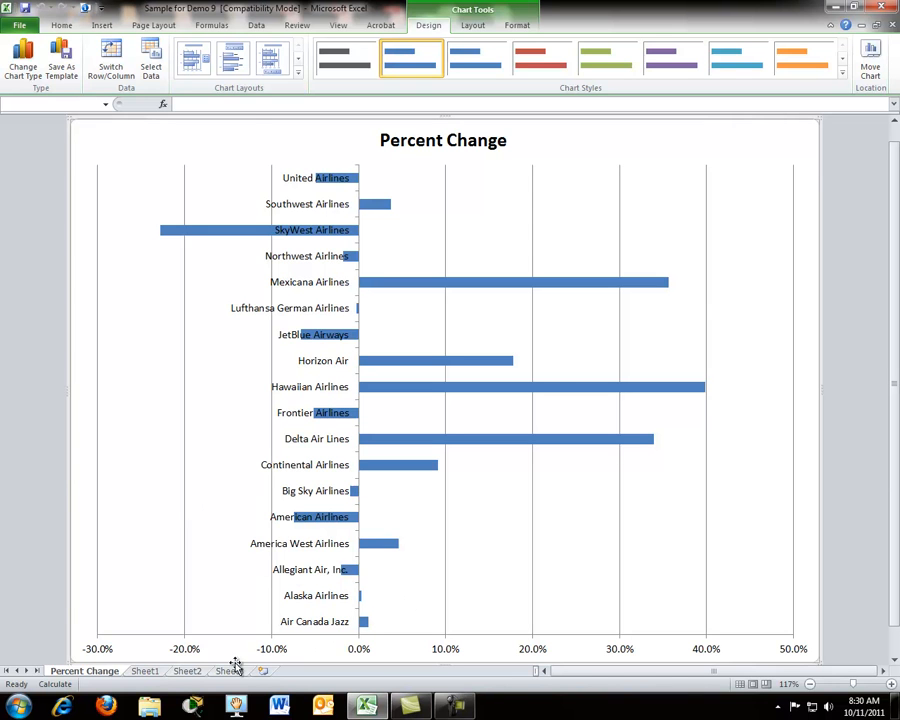
Step: Delete Sheet2 along with the copied bar chart on it
click(190, 671)
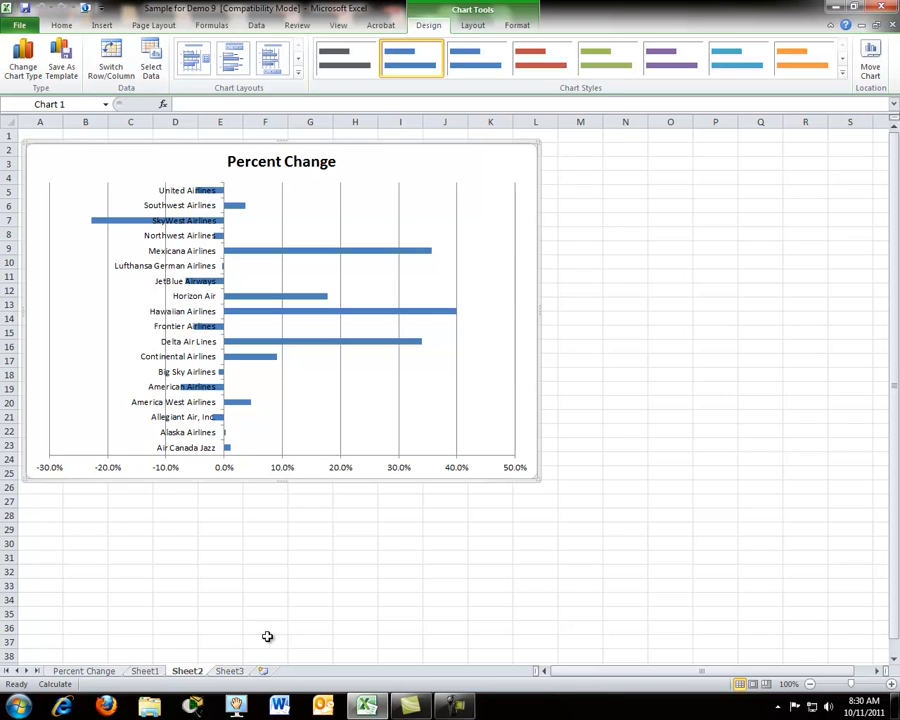
right_click(188, 676)
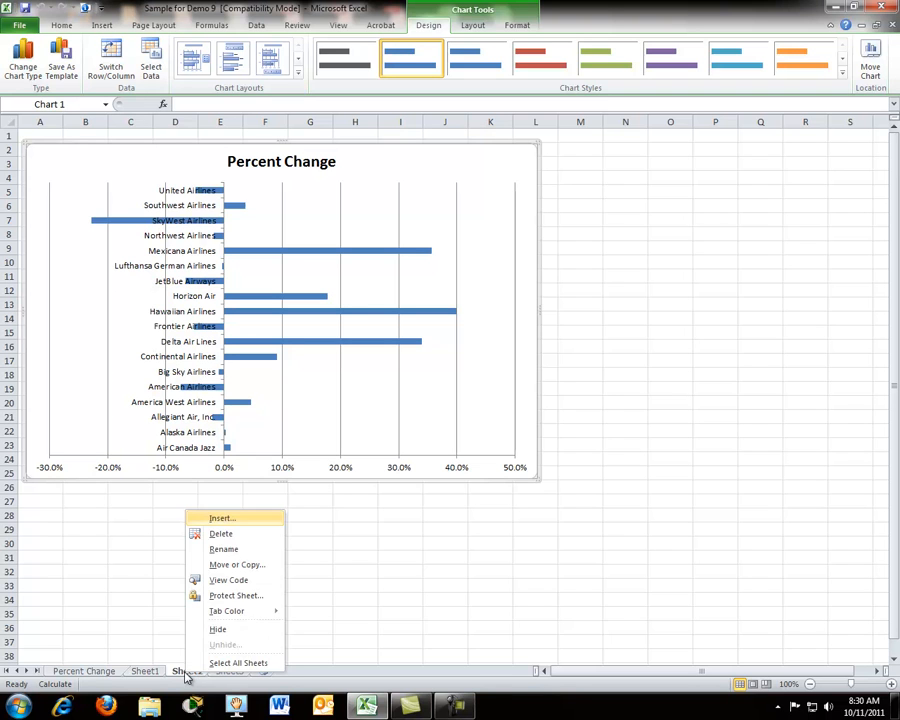
click(222, 536)
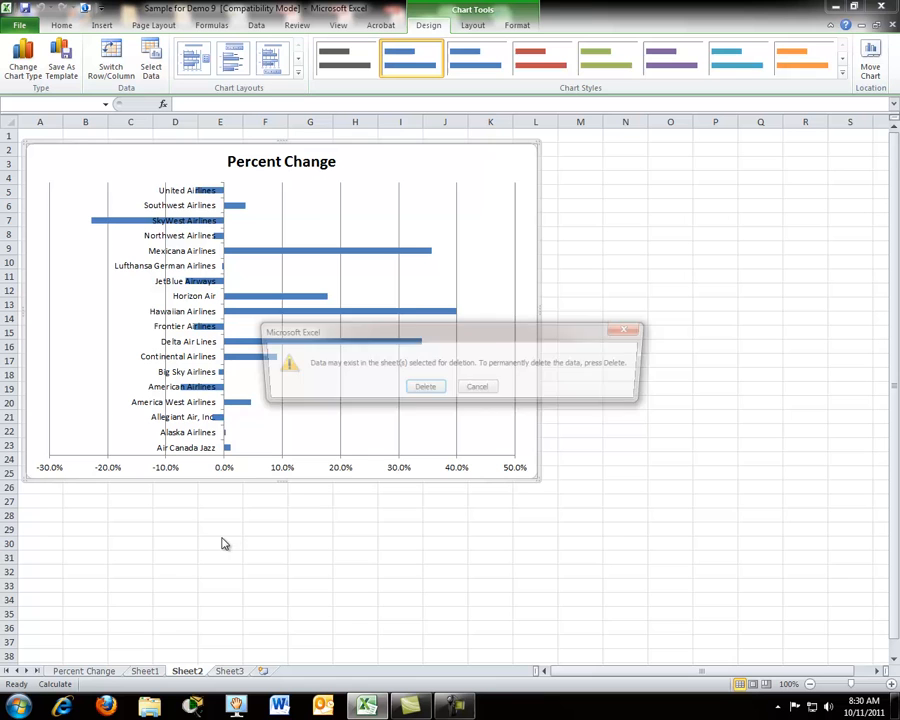
click(425, 389)
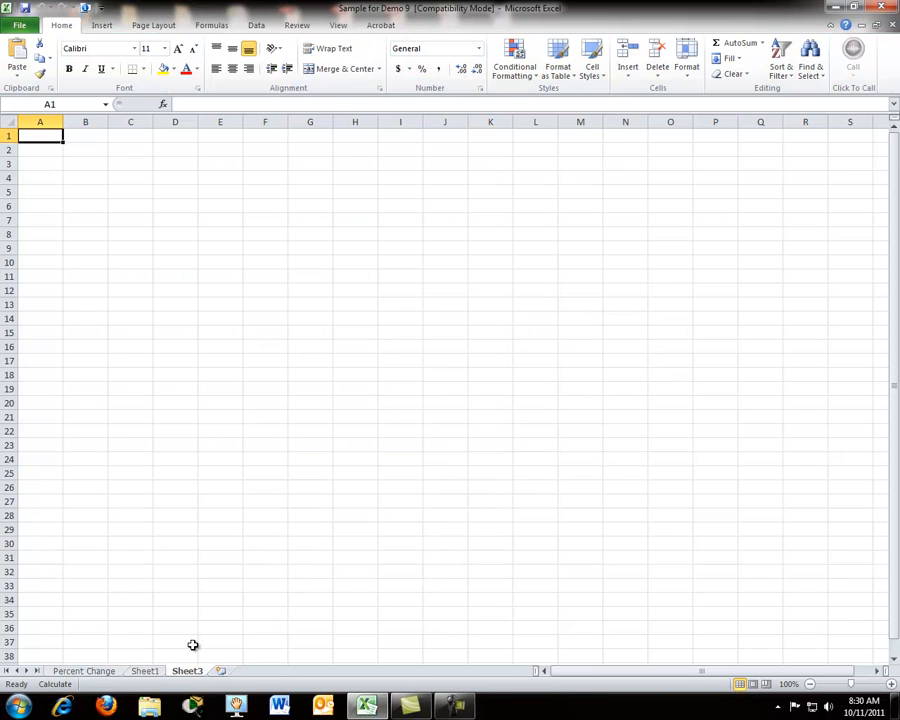
Step: Move the Passenger Totals column chart from Sheet1 to a new chart sheet, keeping the suggested name Chart2
click(112, 674)
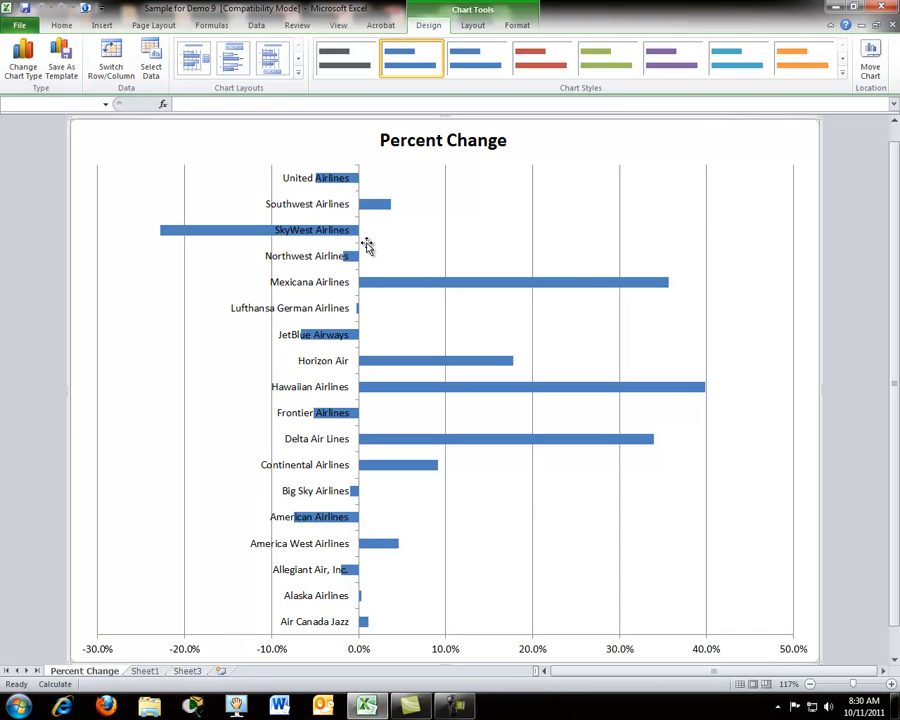
click(150, 674)
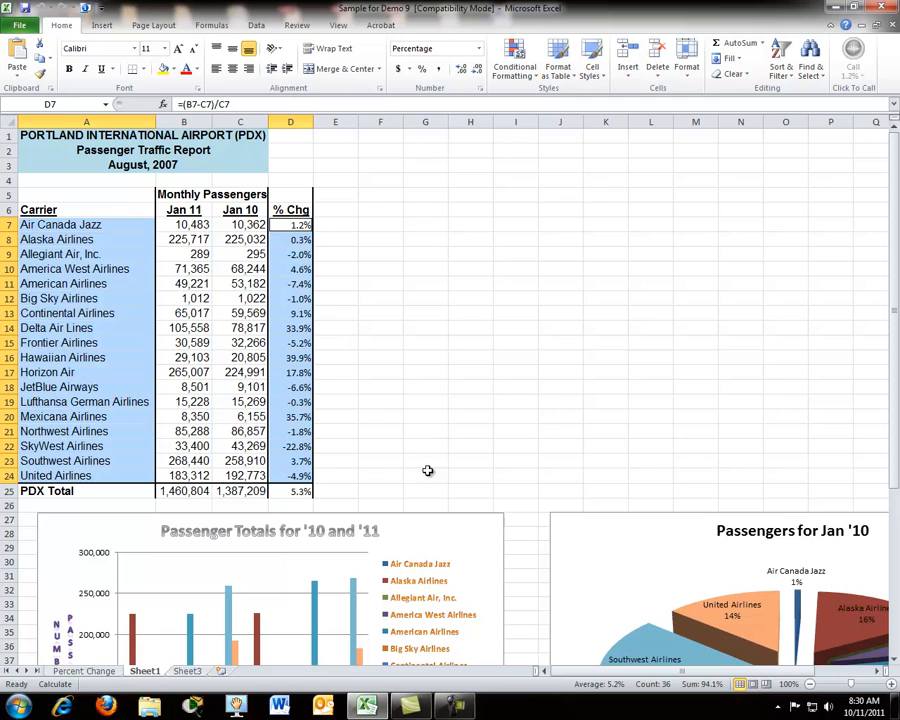
click(420, 516)
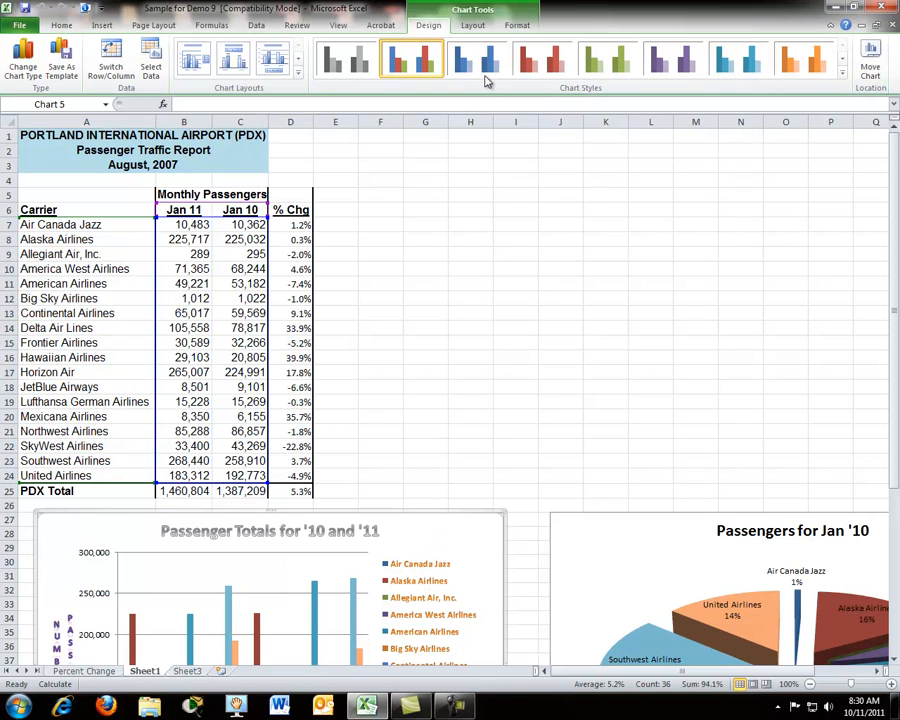
click(870, 62)
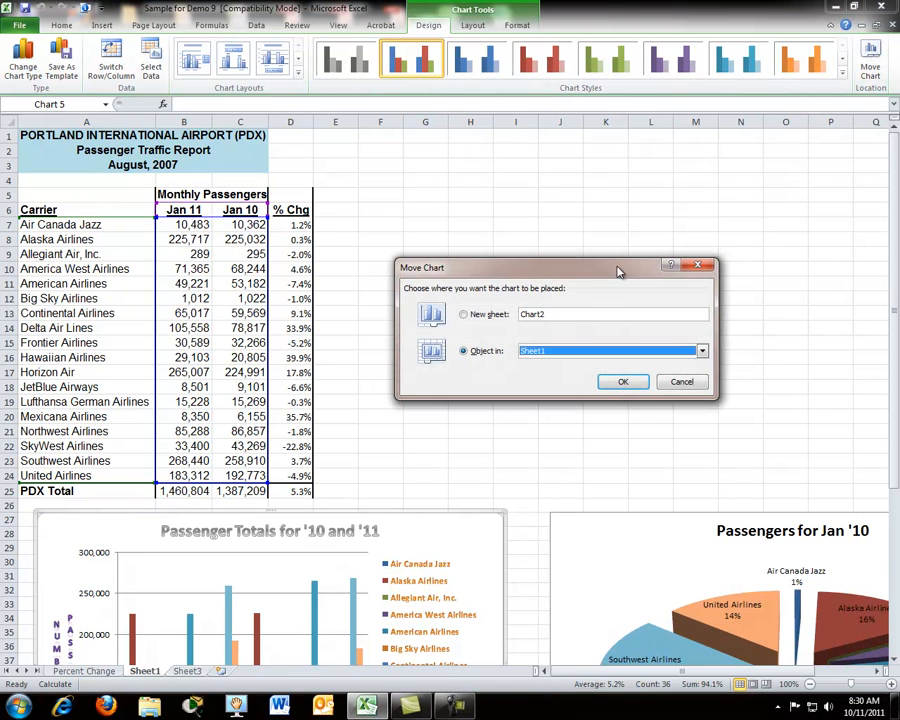
click(464, 315)
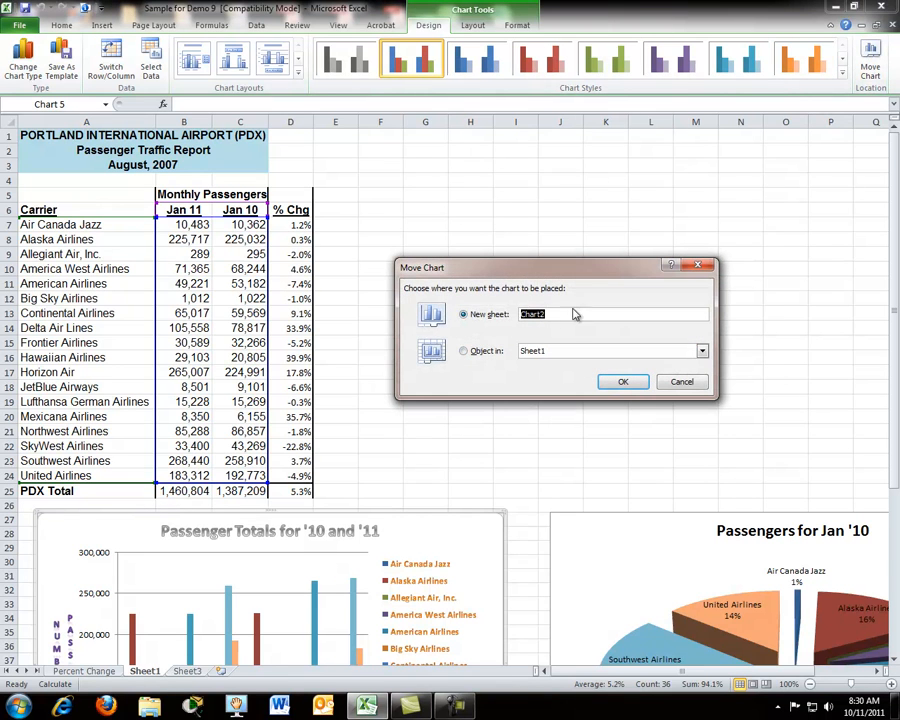
click(622, 384)
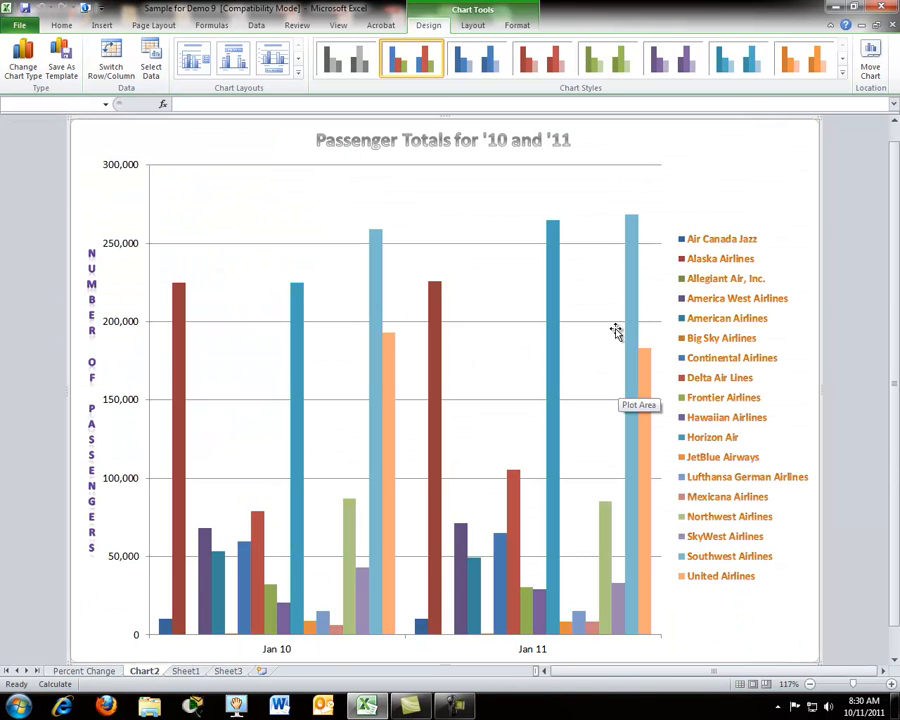
Step: Move the Jan '10 pie chart from Sheet1 to a new sheet named "Passengers in Jan '10"
click(186, 673)
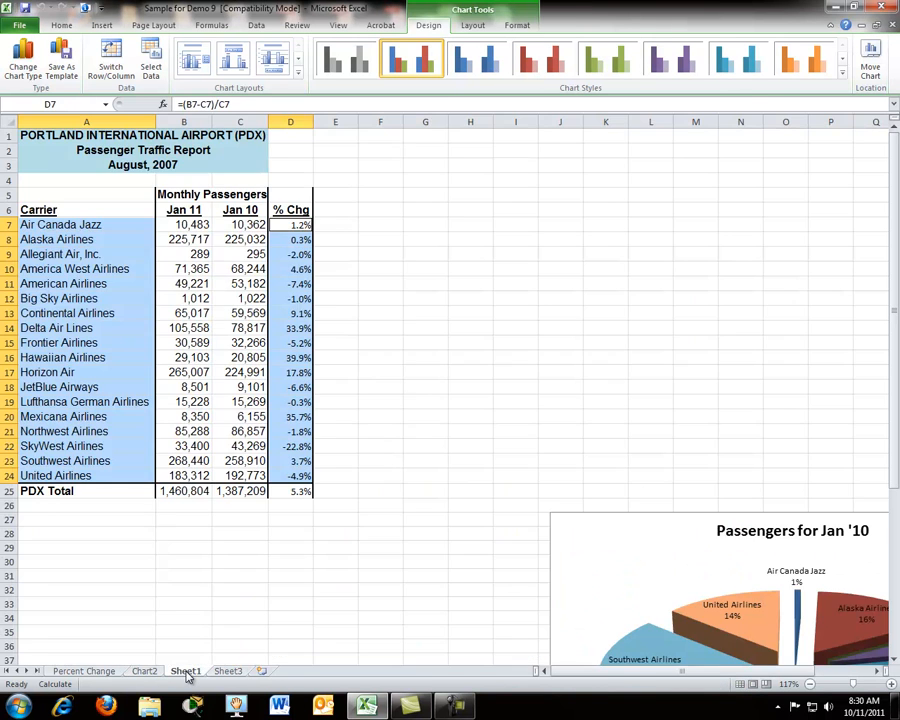
click(649, 516)
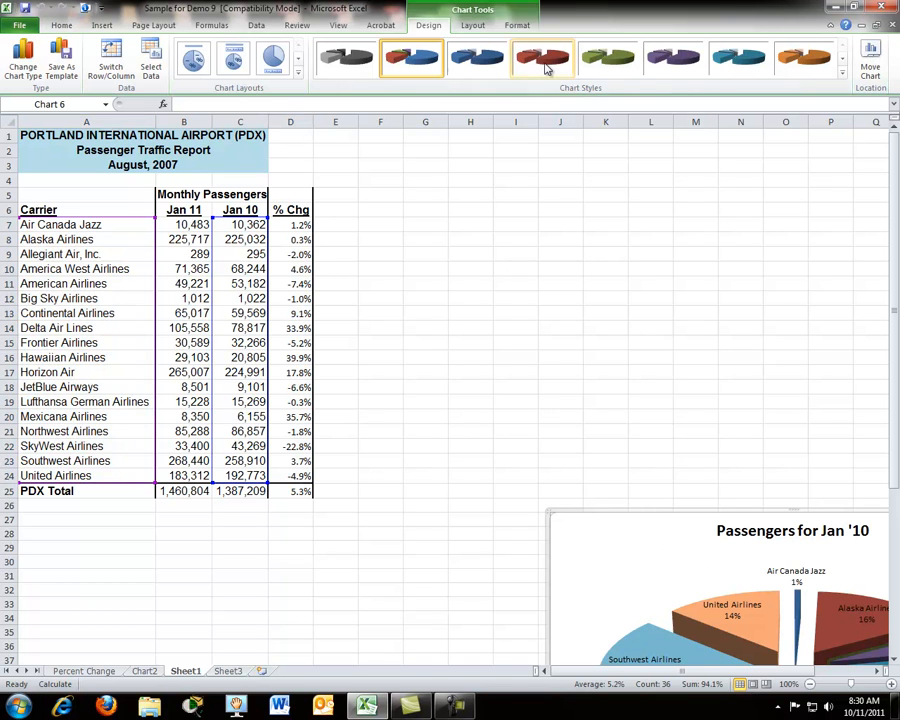
click(869, 60)
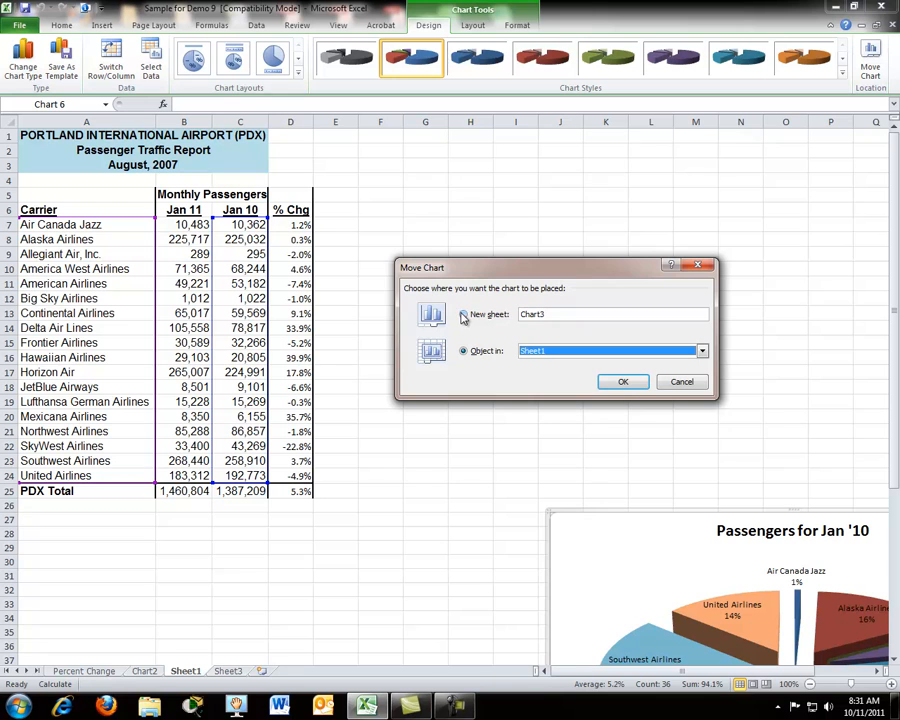
click(461, 315)
double_click(530, 315)
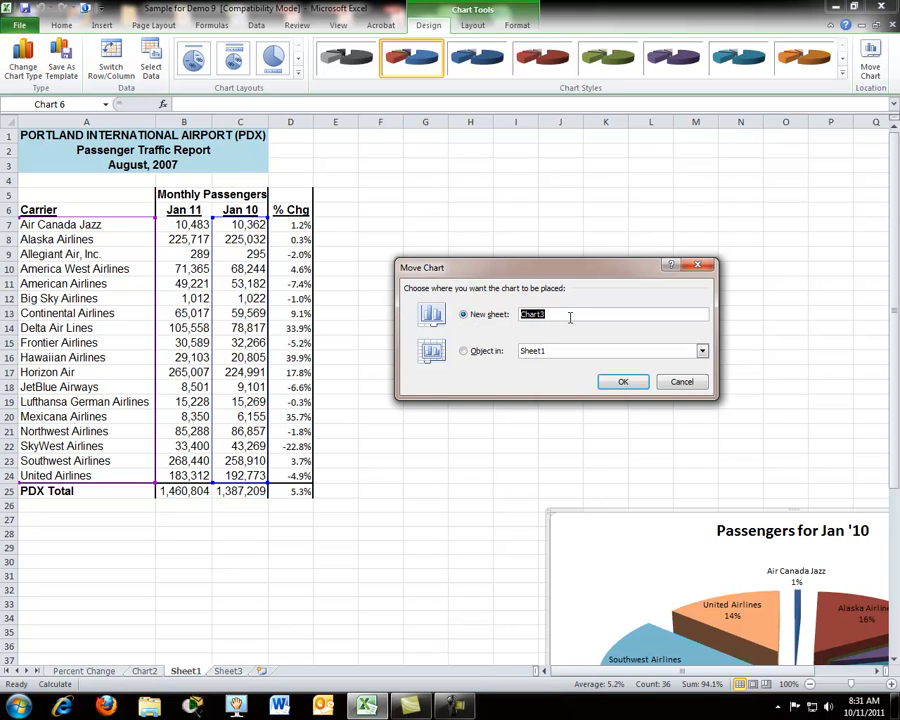
text(Passengers in Jan '10)
click(618, 386)
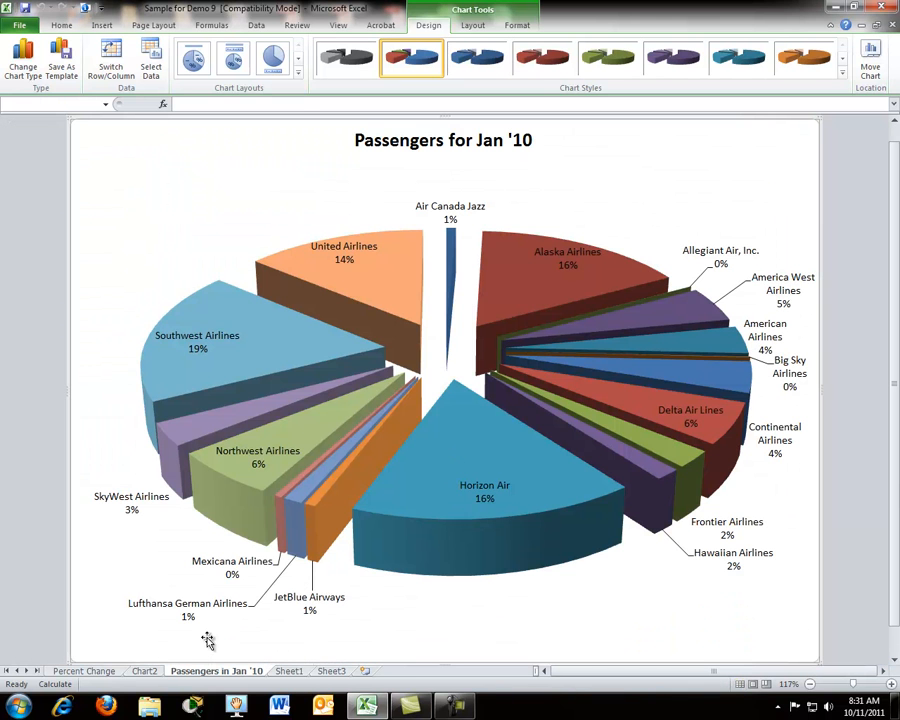
Step: Rename the Chart2 sheet holding the column chart as "Passenger Totals"
click(100, 676)
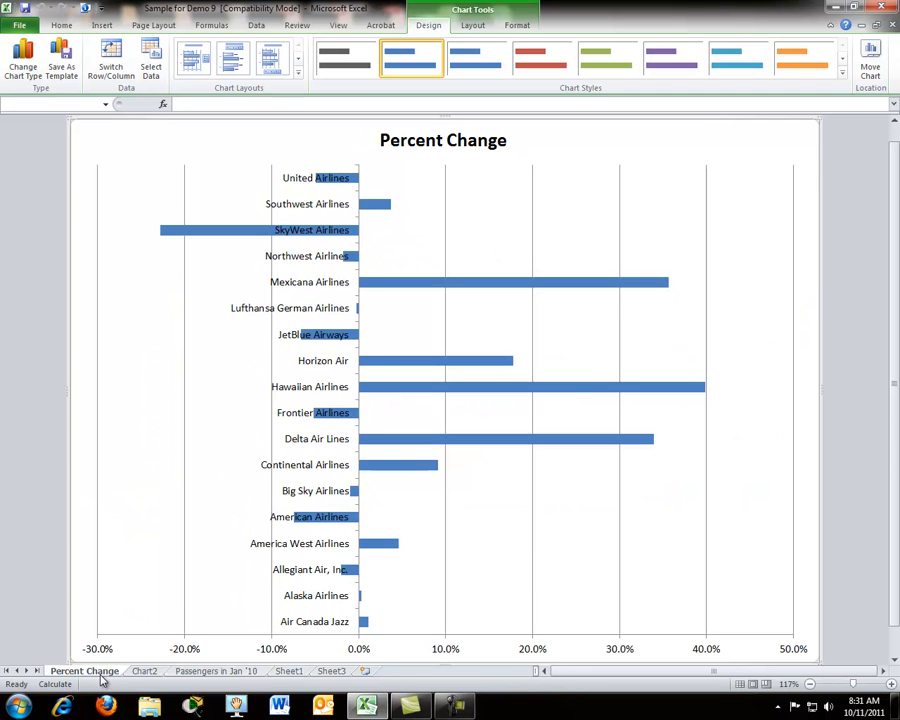
click(195, 676)
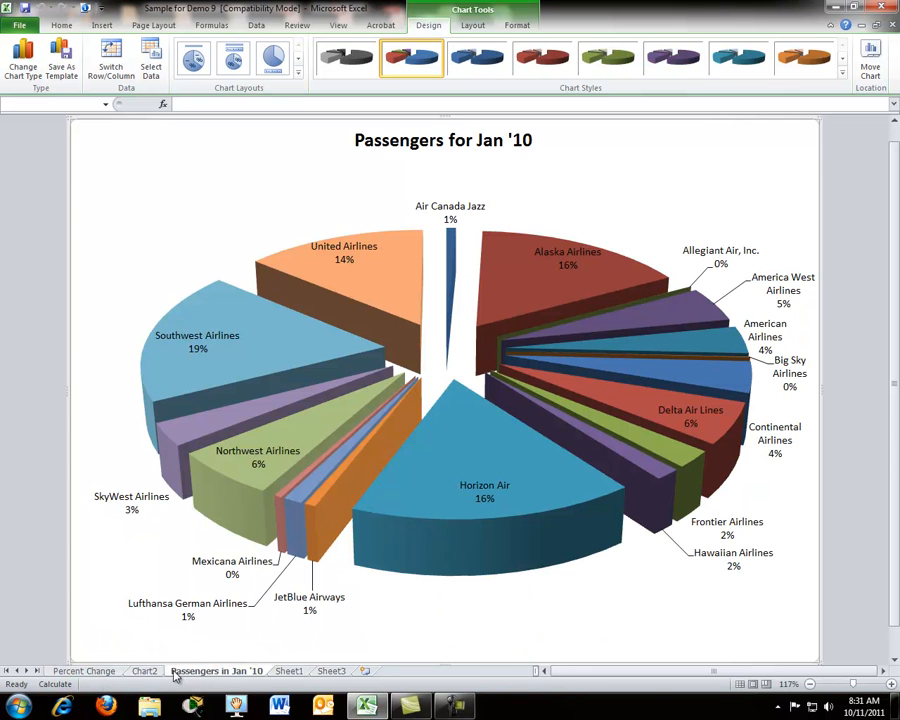
click(145, 672)
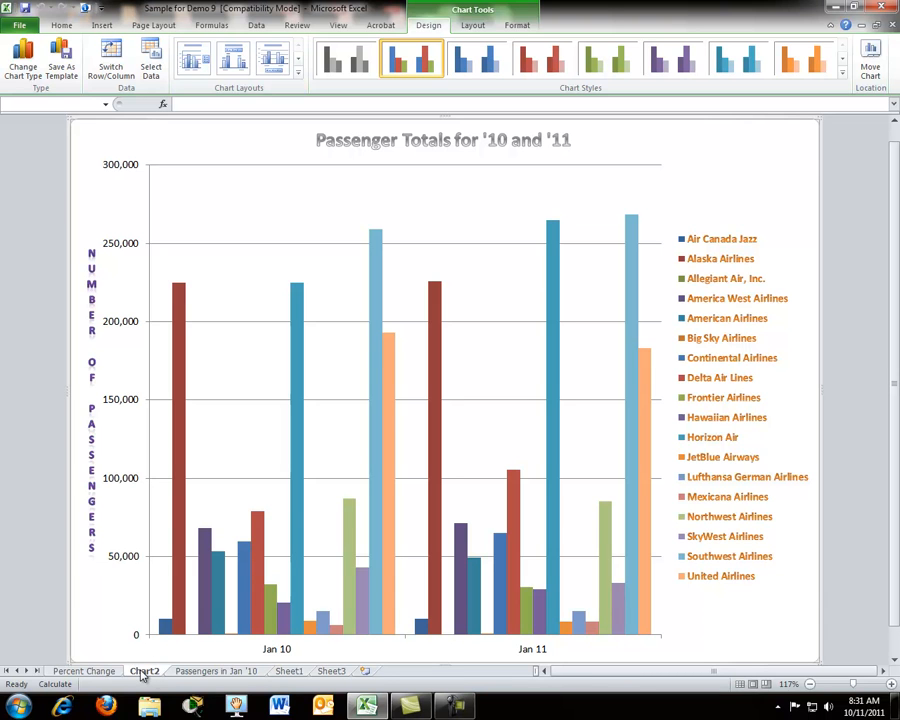
right_click(143, 676)
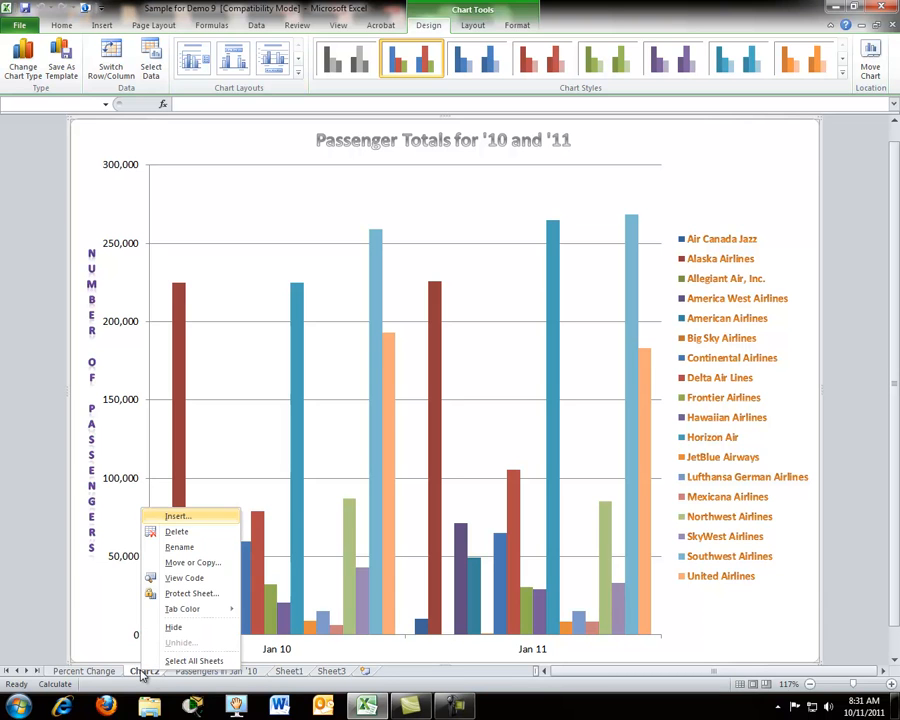
click(176, 545)
text(Passe)
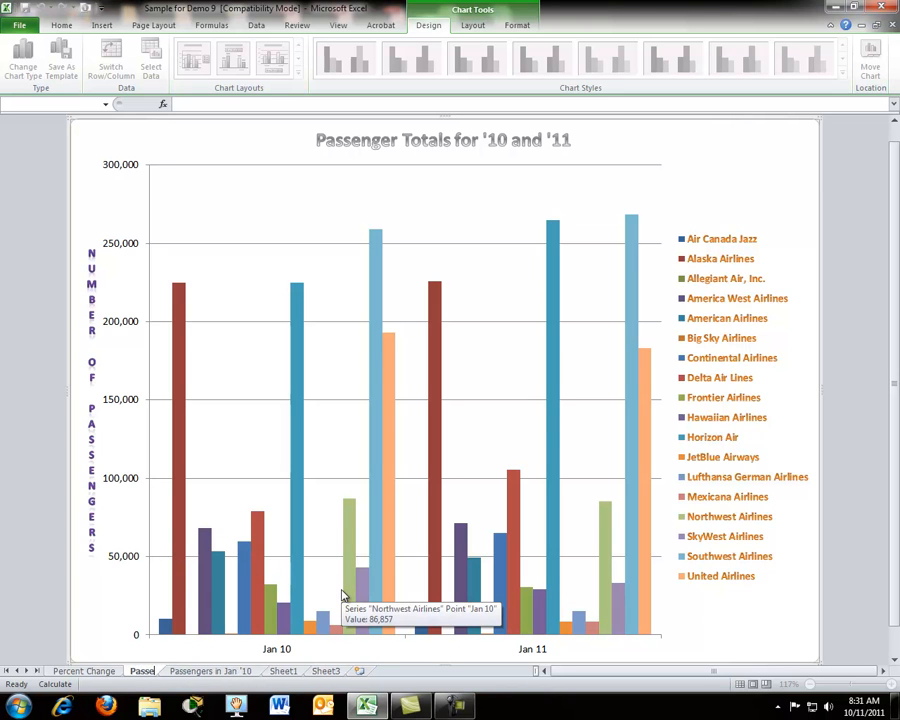
text(nger Totals)
key(Return)
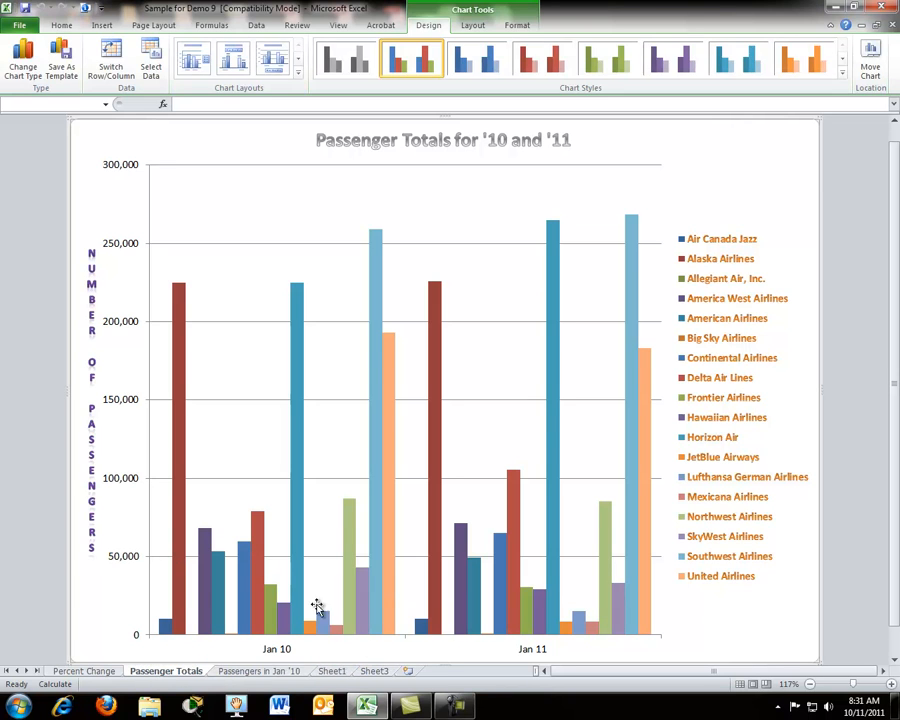
Step: Color the chart sheet tabs blue for Percent Change, red for Passenger Totals and orange for Passengers in Jan '10
right_click(110, 677)
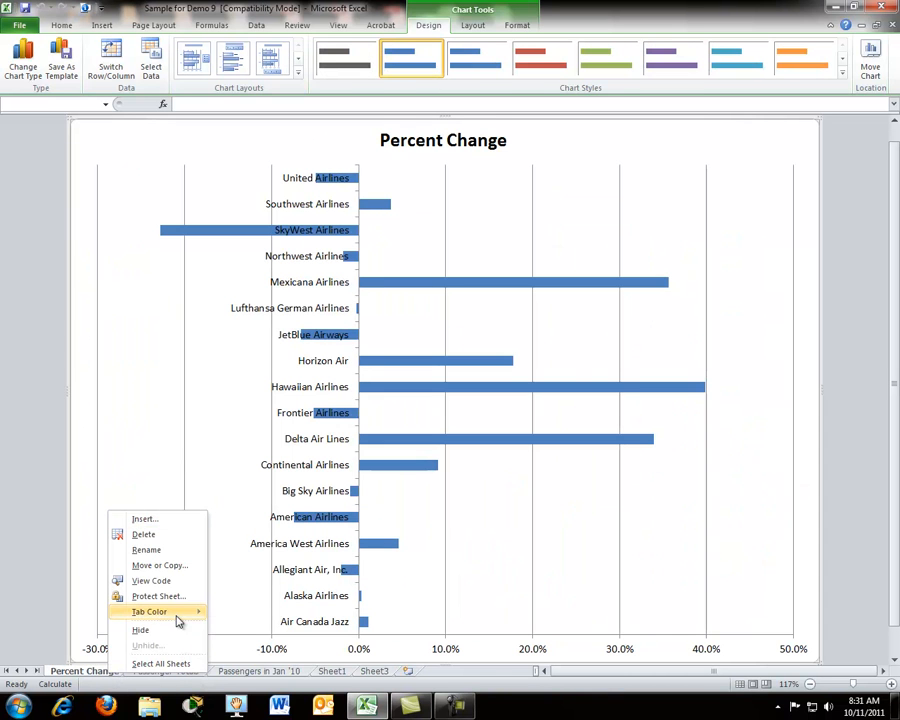
mouse_move(178, 612)
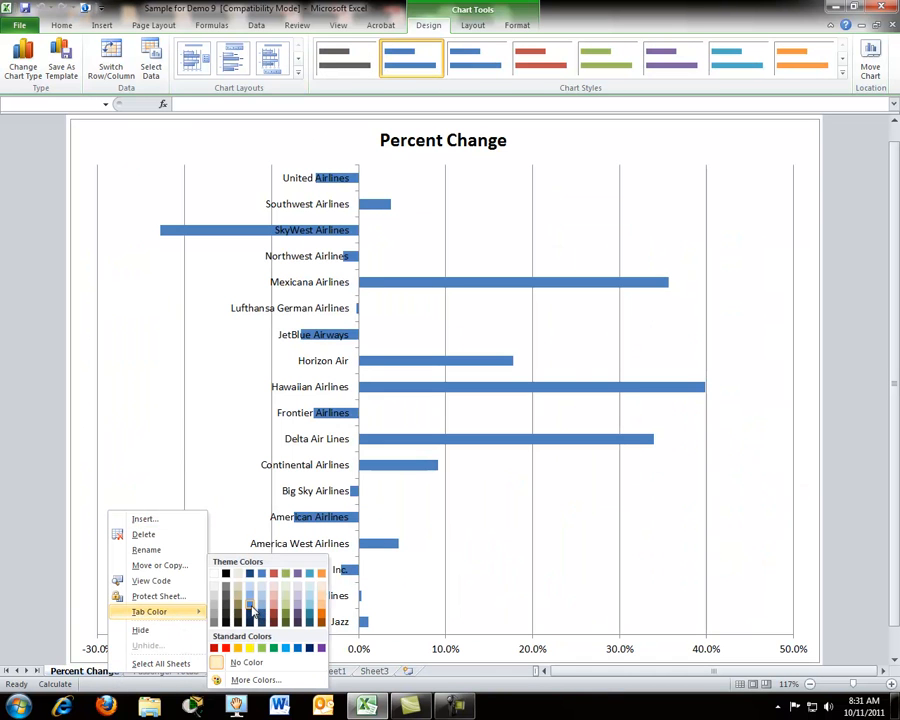
click(227, 613)
right_click(180, 670)
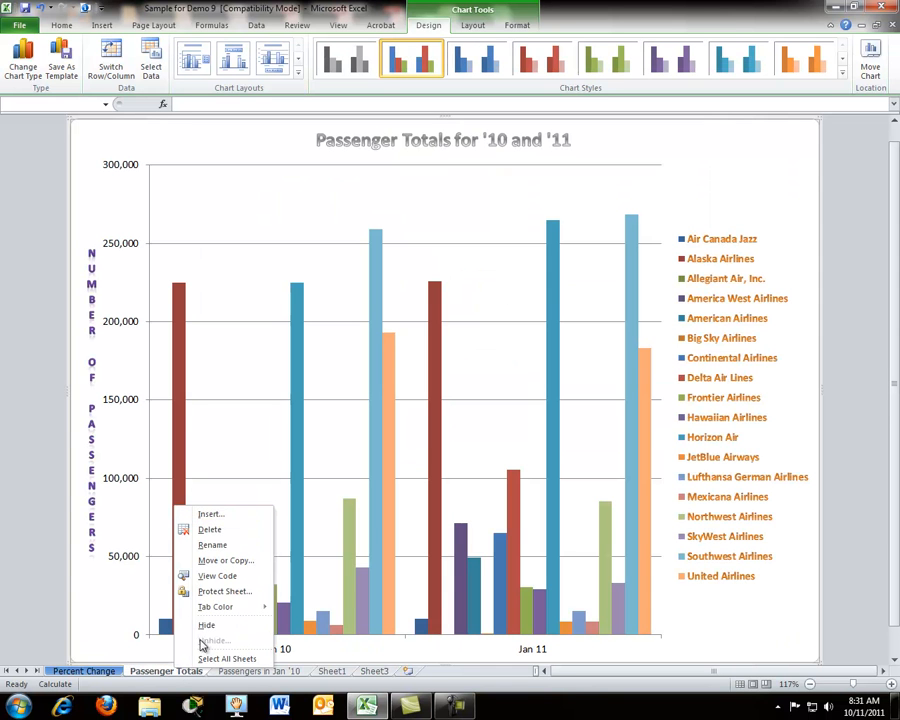
mouse_move(212, 611)
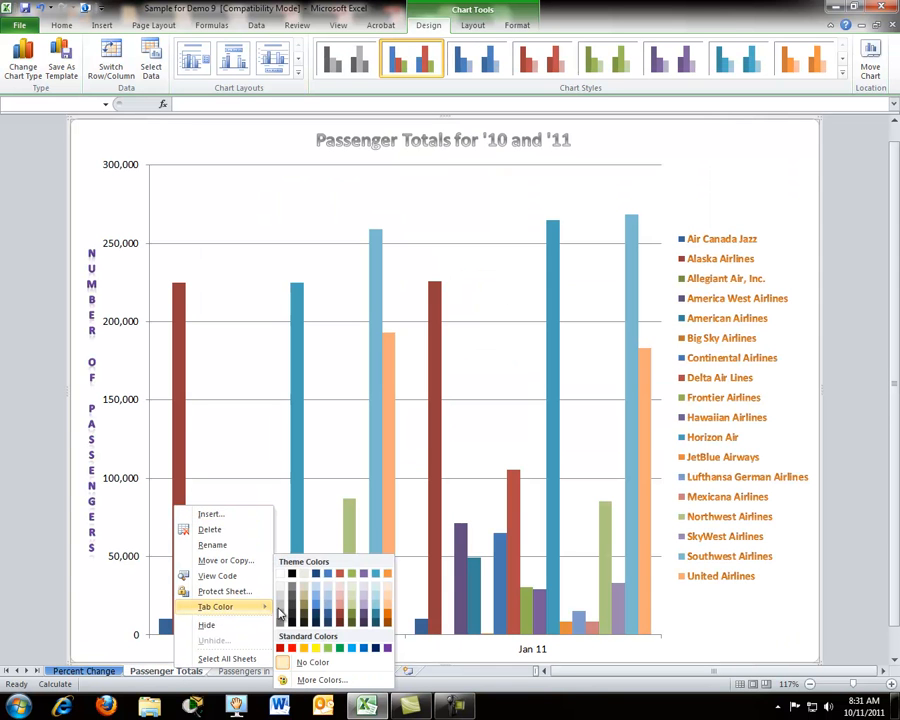
click(339, 611)
click(287, 671)
Step: Rename Sheet1, which holds the passenger traffic table, as "PDX Data"
click(339, 676)
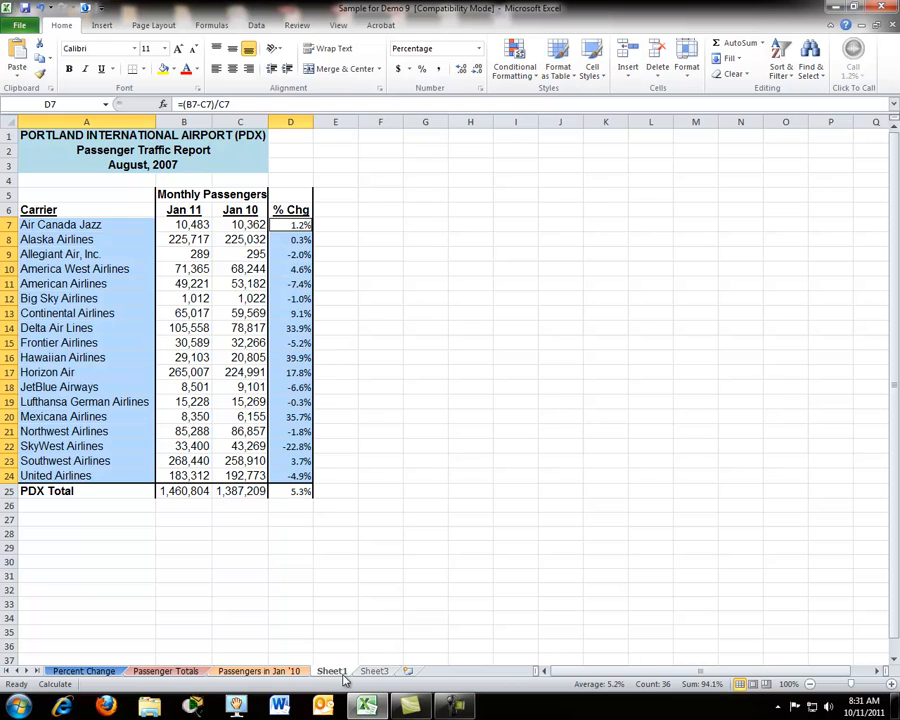
right_click(344, 676)
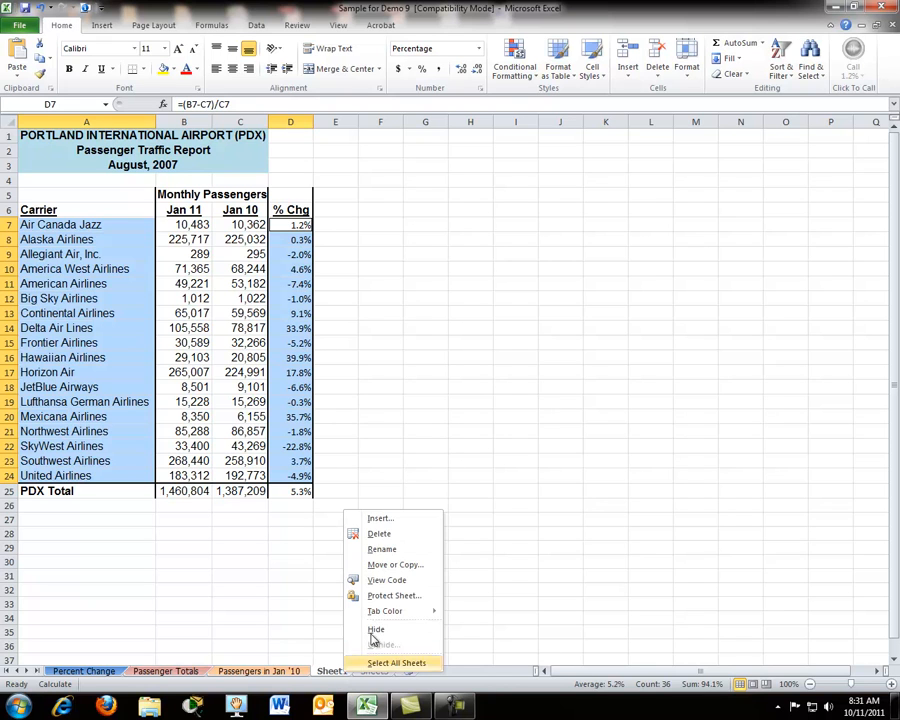
click(384, 548)
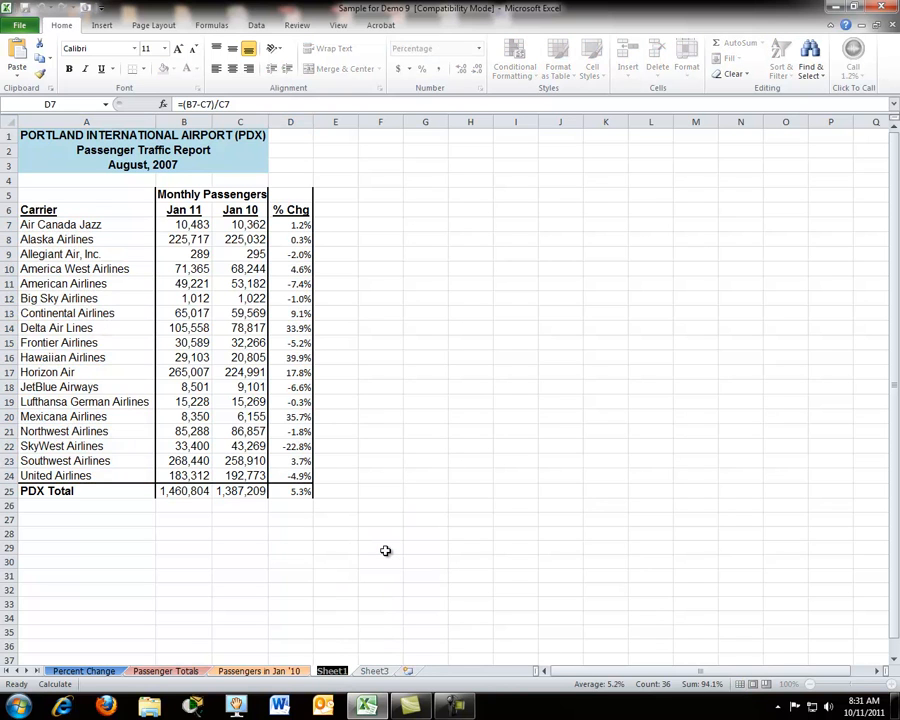
text(PDX Data)
key(Return)
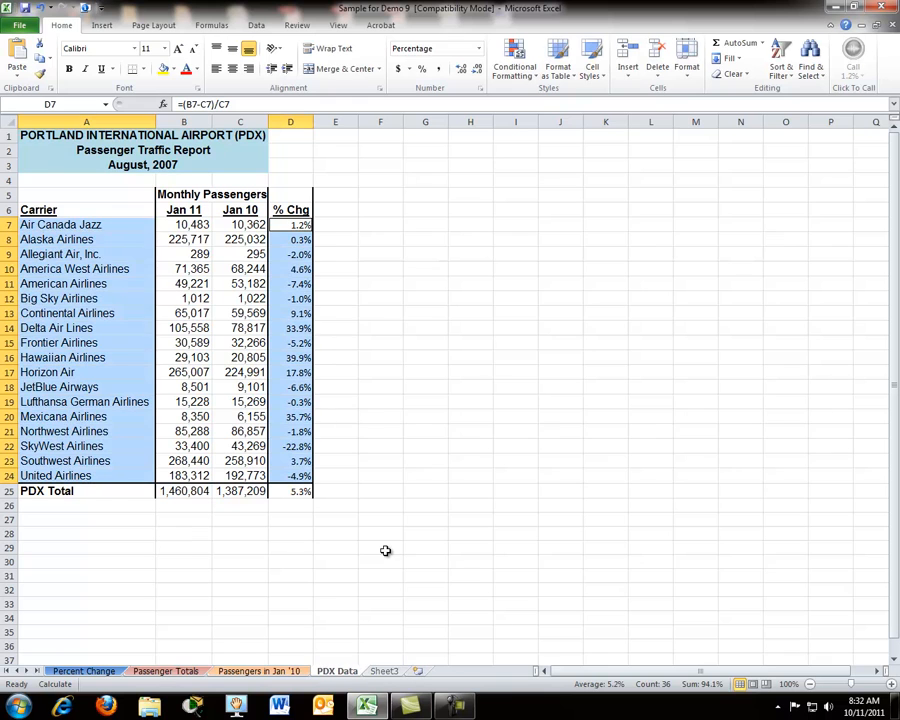
Step: Delete the empty Sheet3 and move the PDX Data sheet in front of the Percent Change sheet
right_click(386, 676)
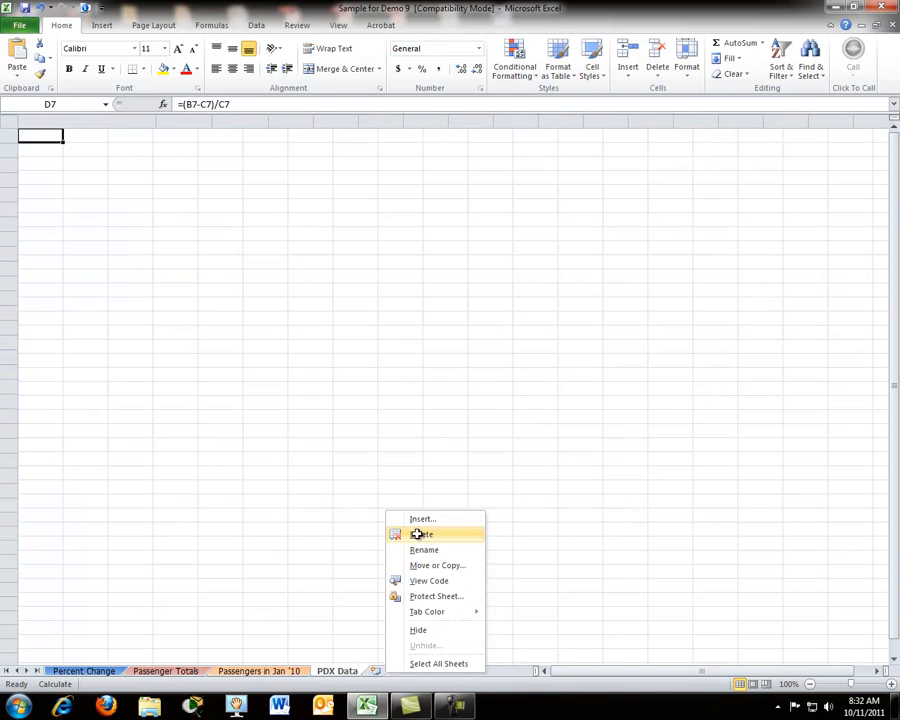
click(420, 536)
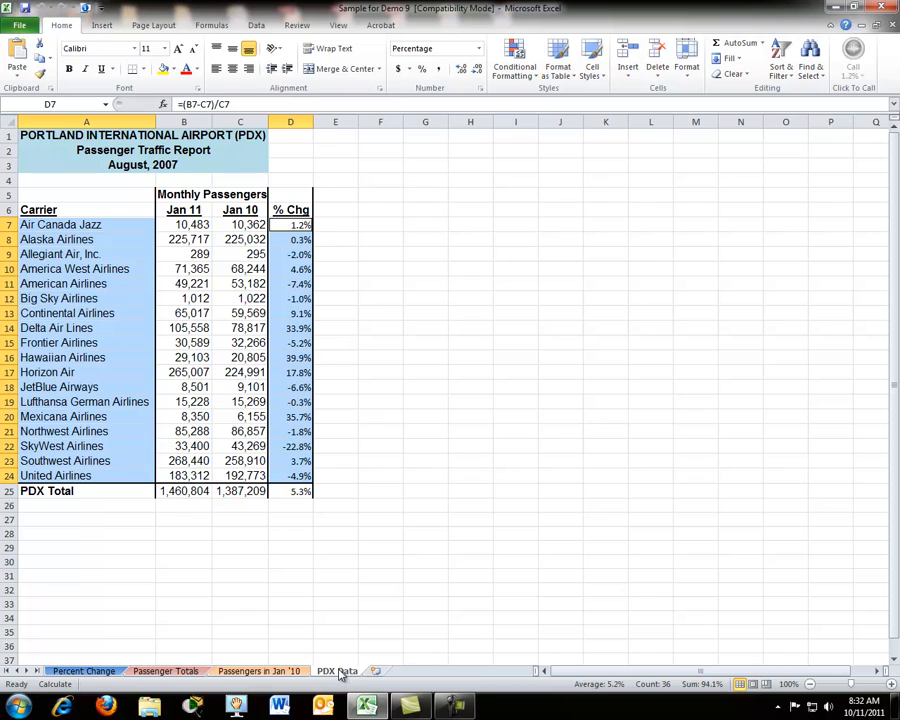
drag(340, 674, 45, 662)
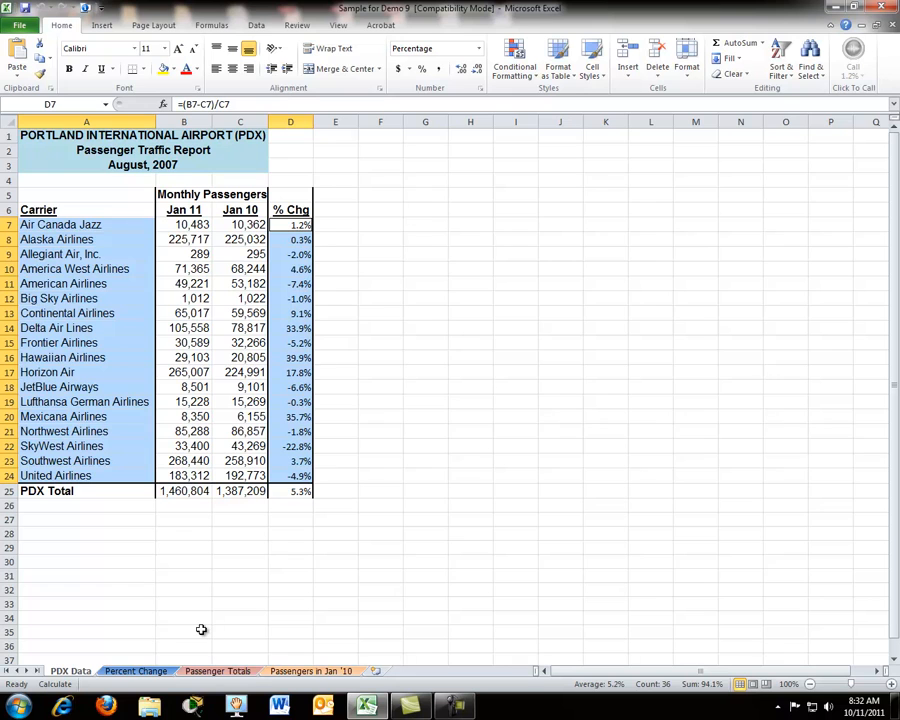
Step: Review the Percent Change, Passenger Totals and Passengers in Jan '10 chart sheets in order
click(136, 671)
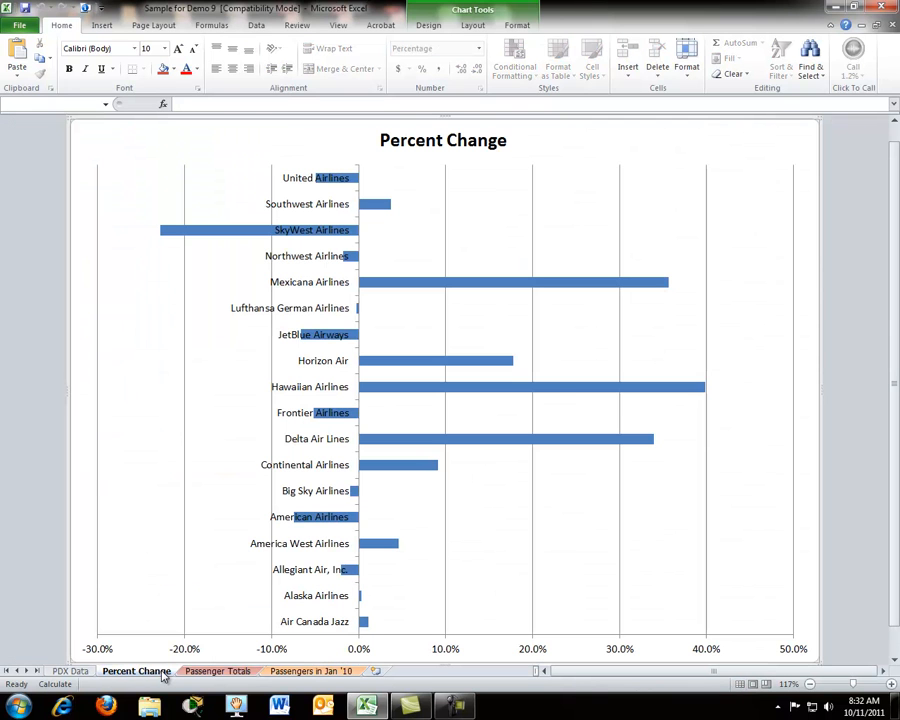
click(208, 676)
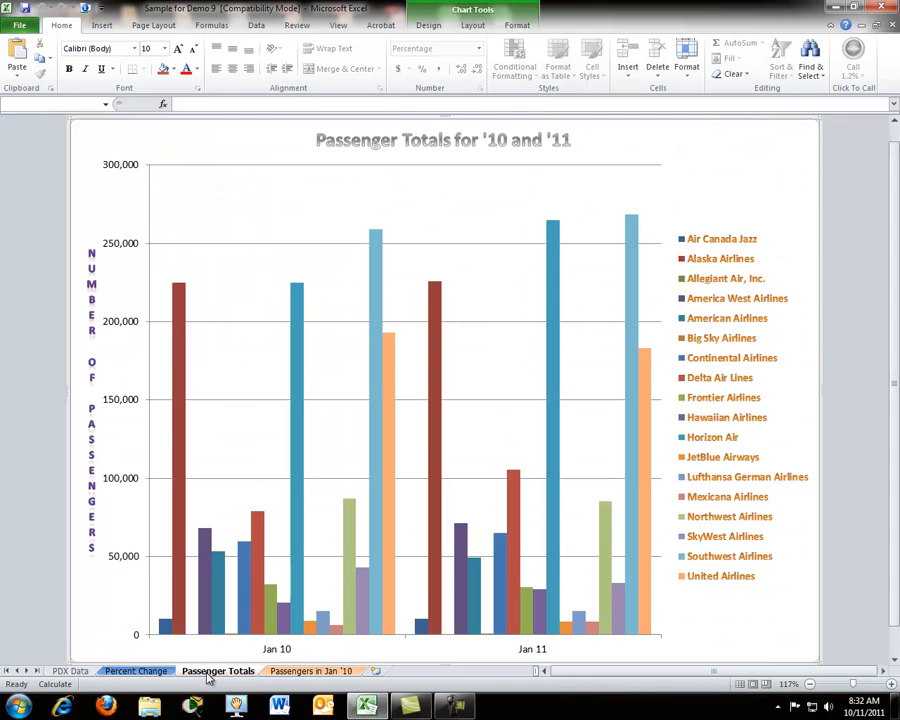
click(297, 676)
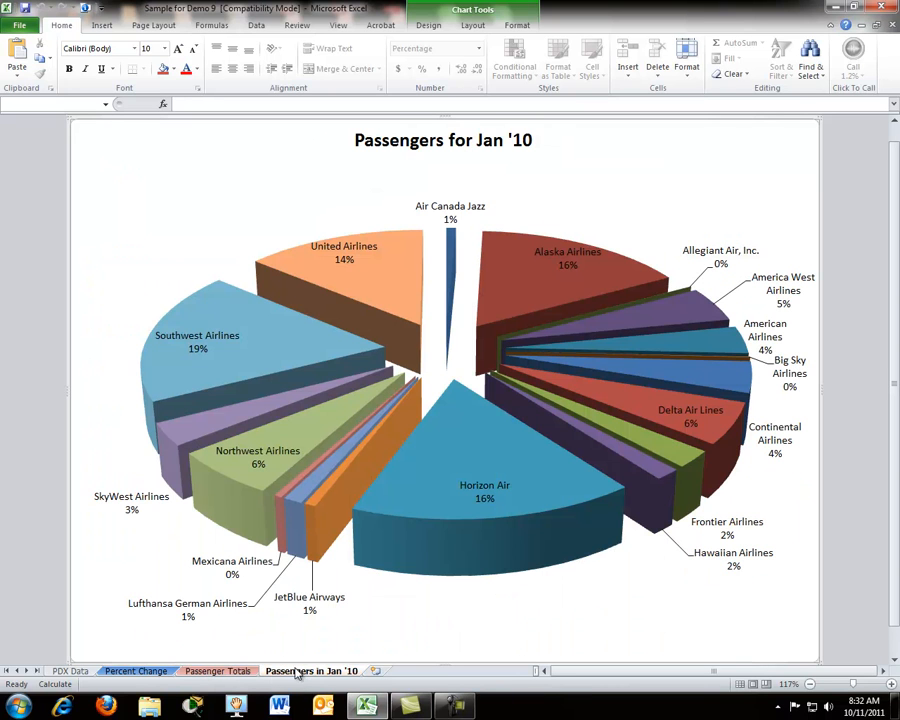